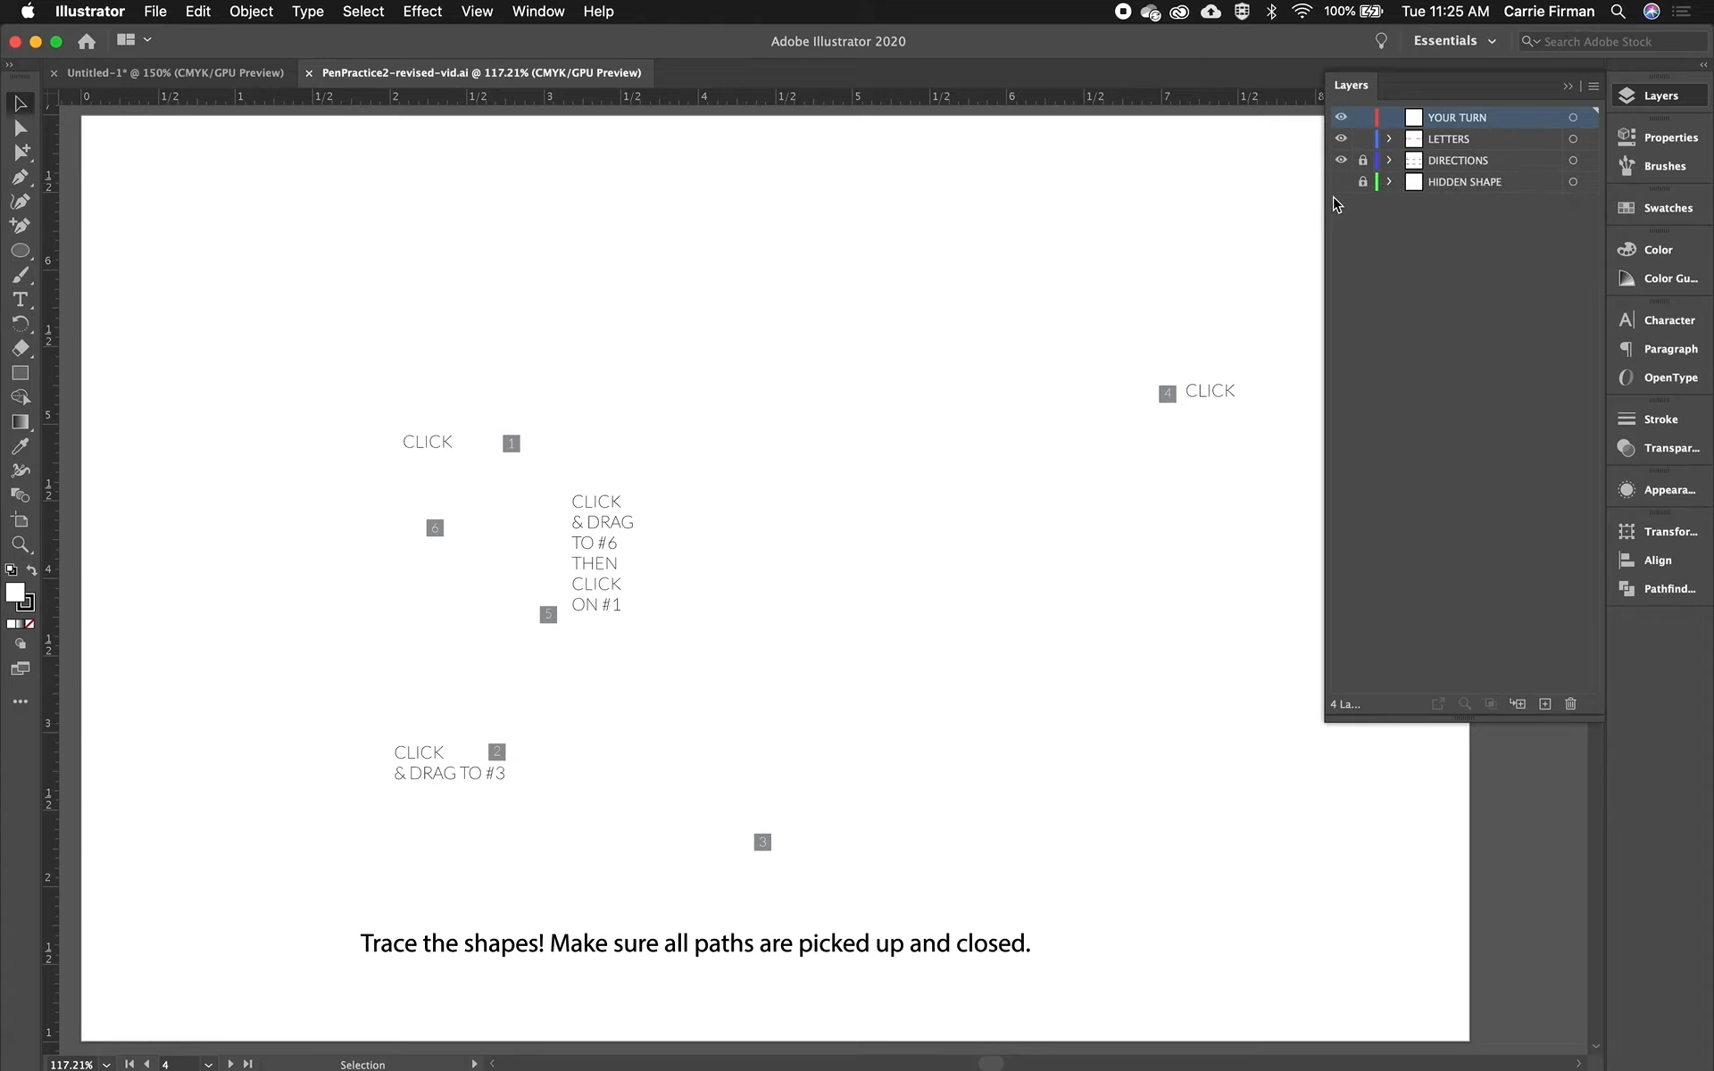
Draw a Pen tool path from marker 1, through a curve point at marker 2 with its handle pulled to marker 3, to marker 4
left_click(1568, 87)
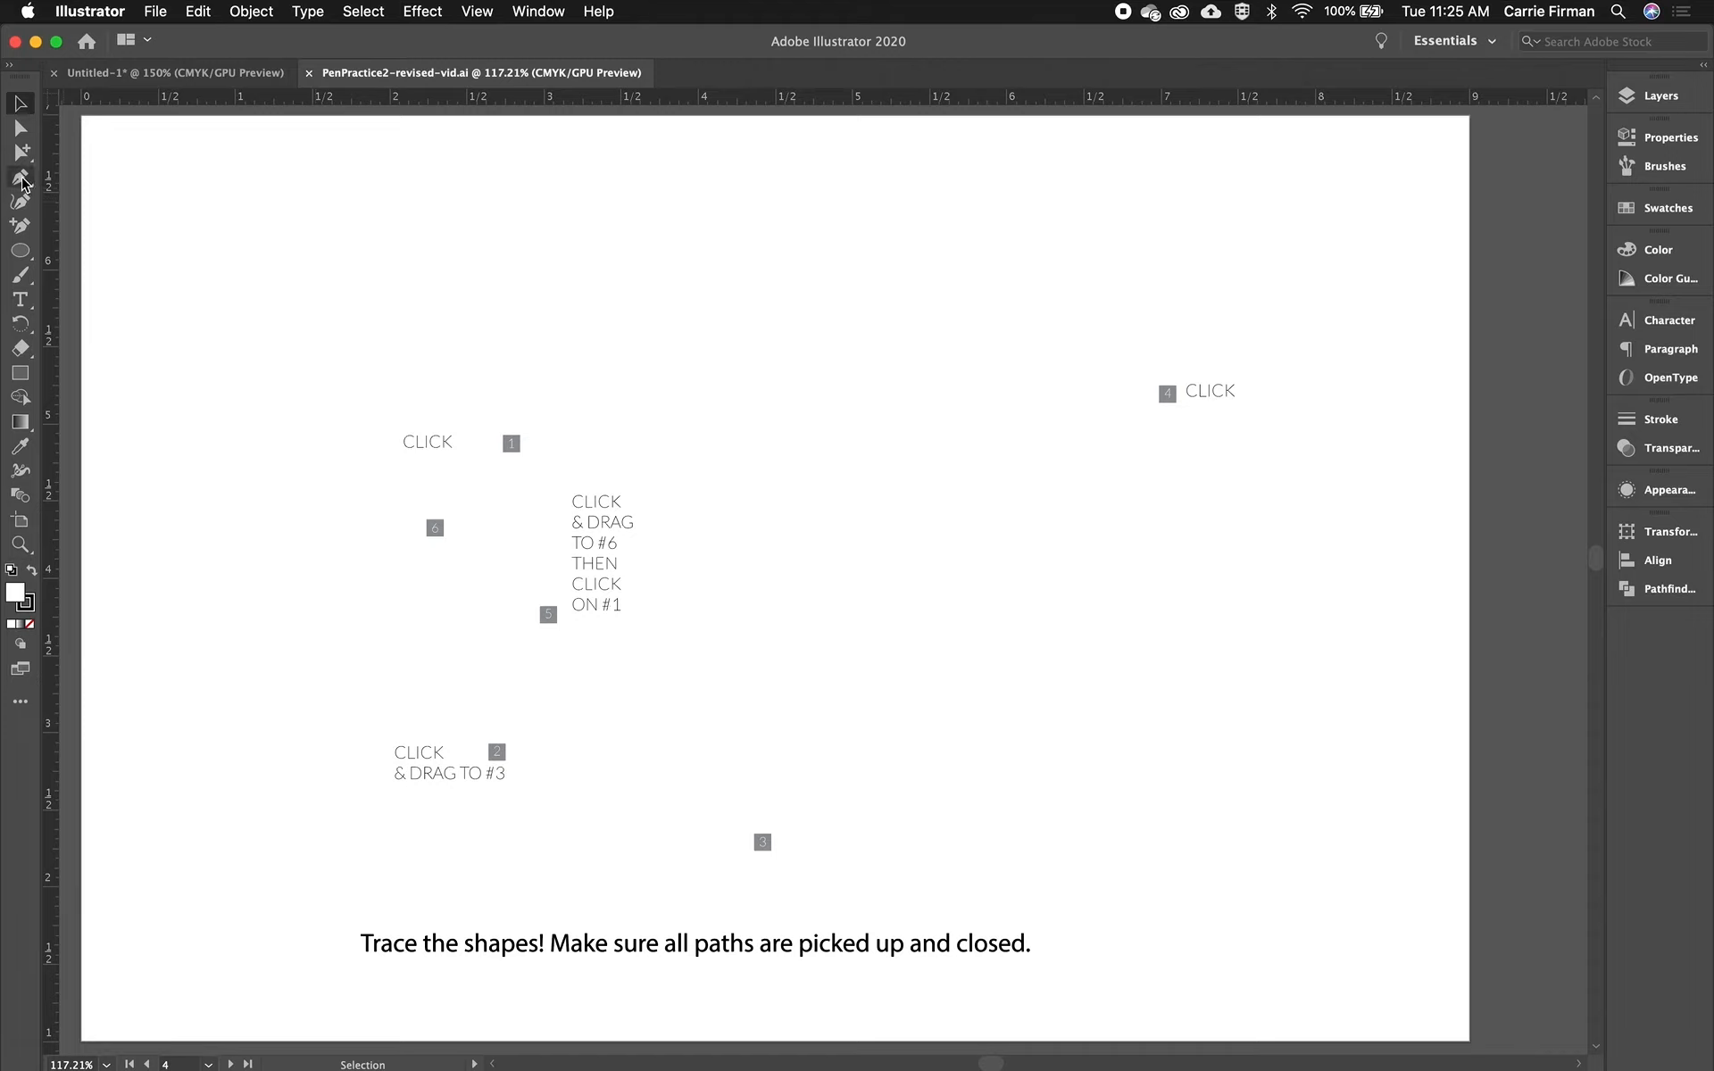
left_click(22, 181)
left_click(511, 444)
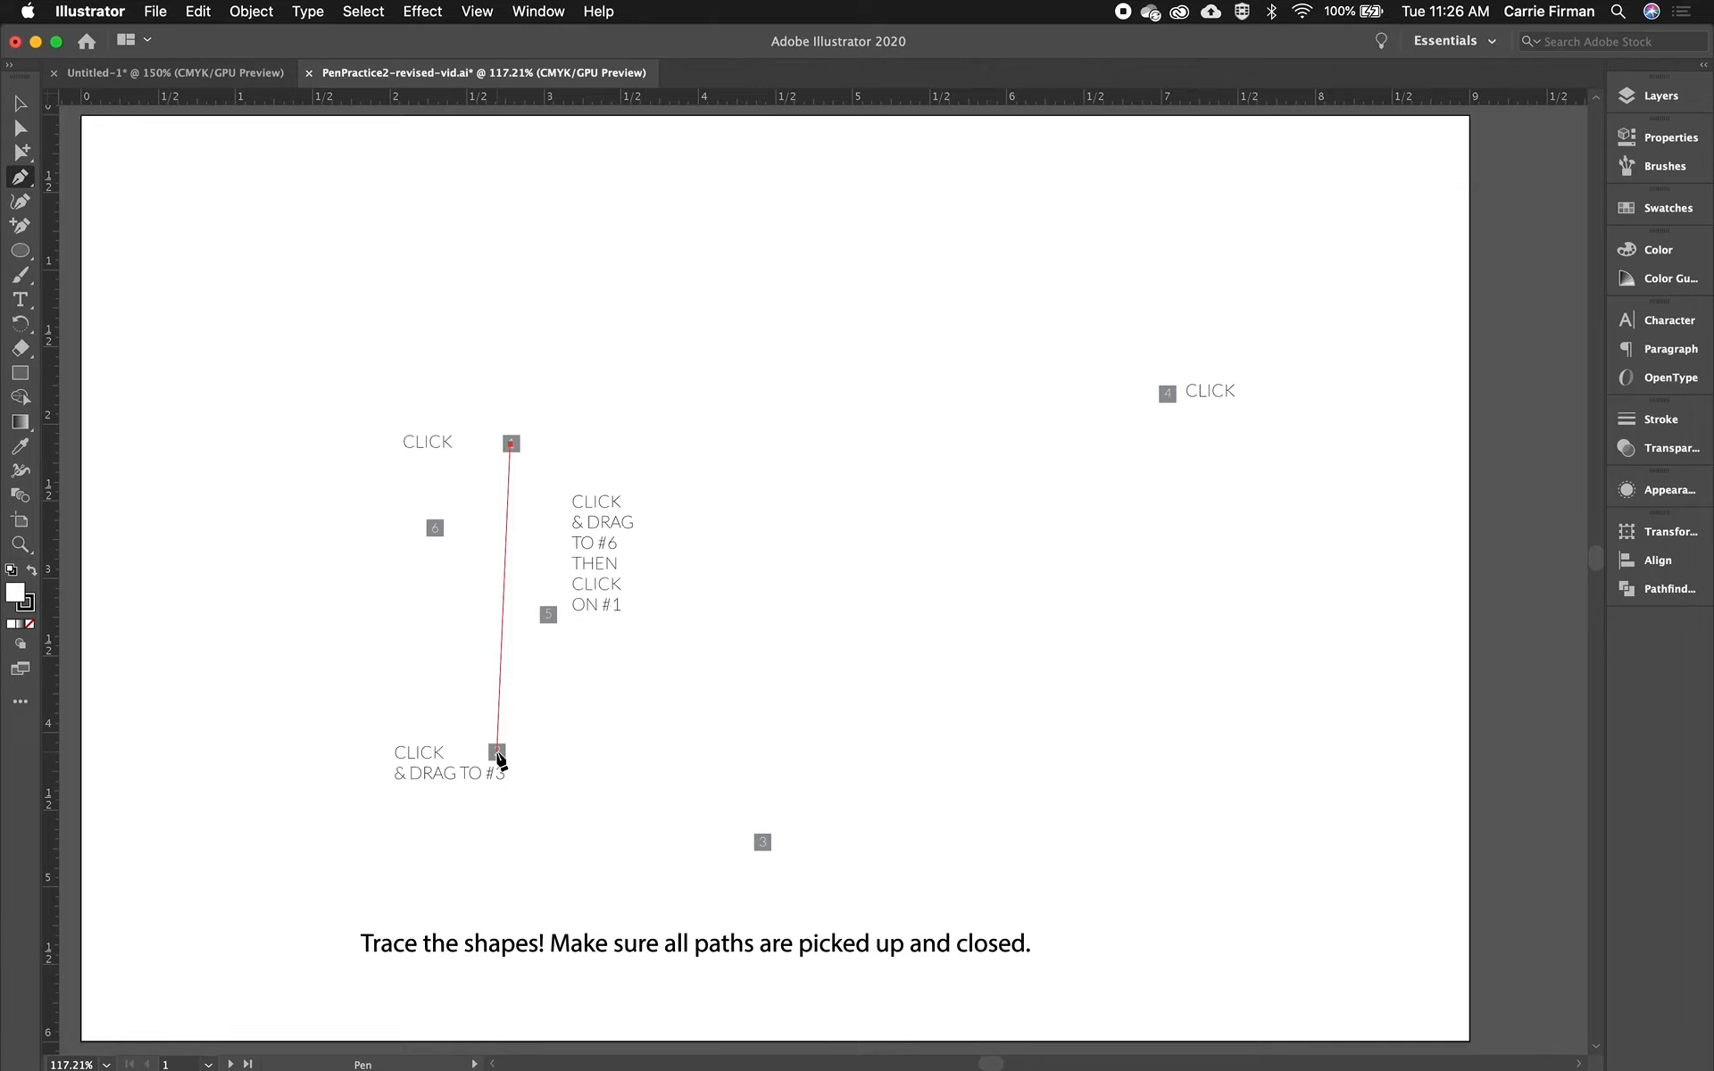
left_click_drag(497, 754, 765, 850)
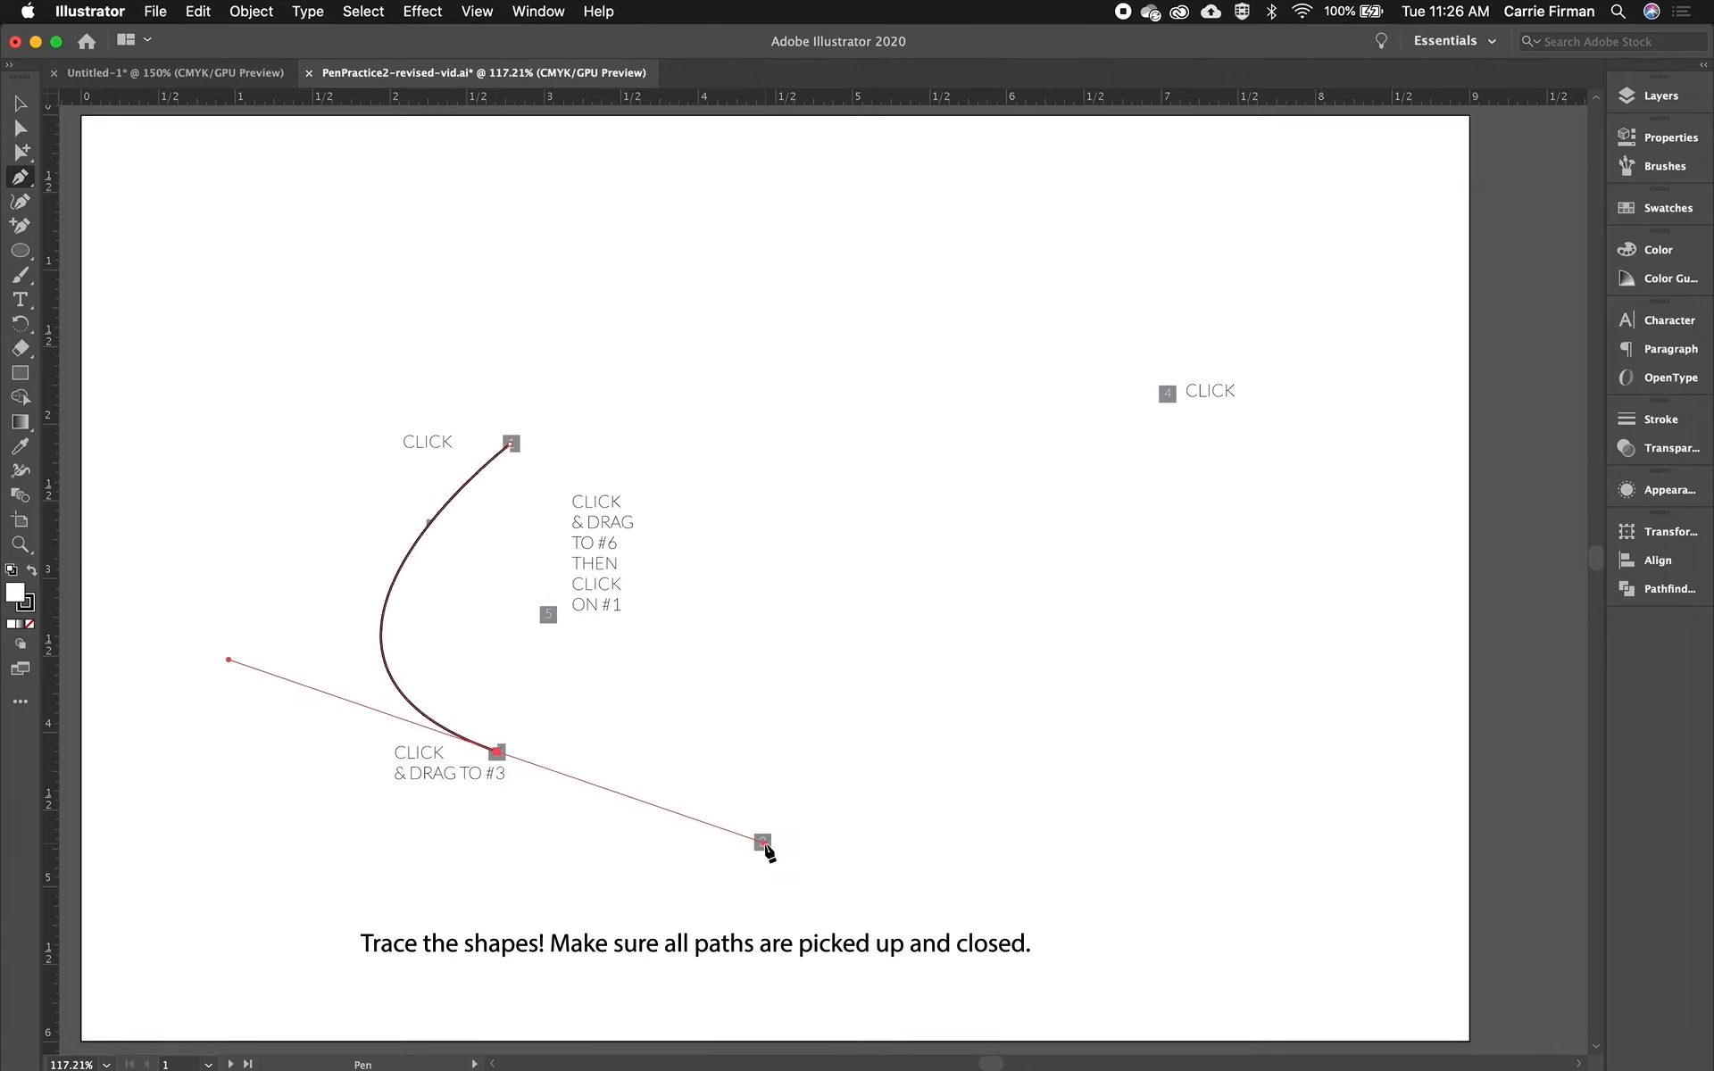
left_click(1168, 394)
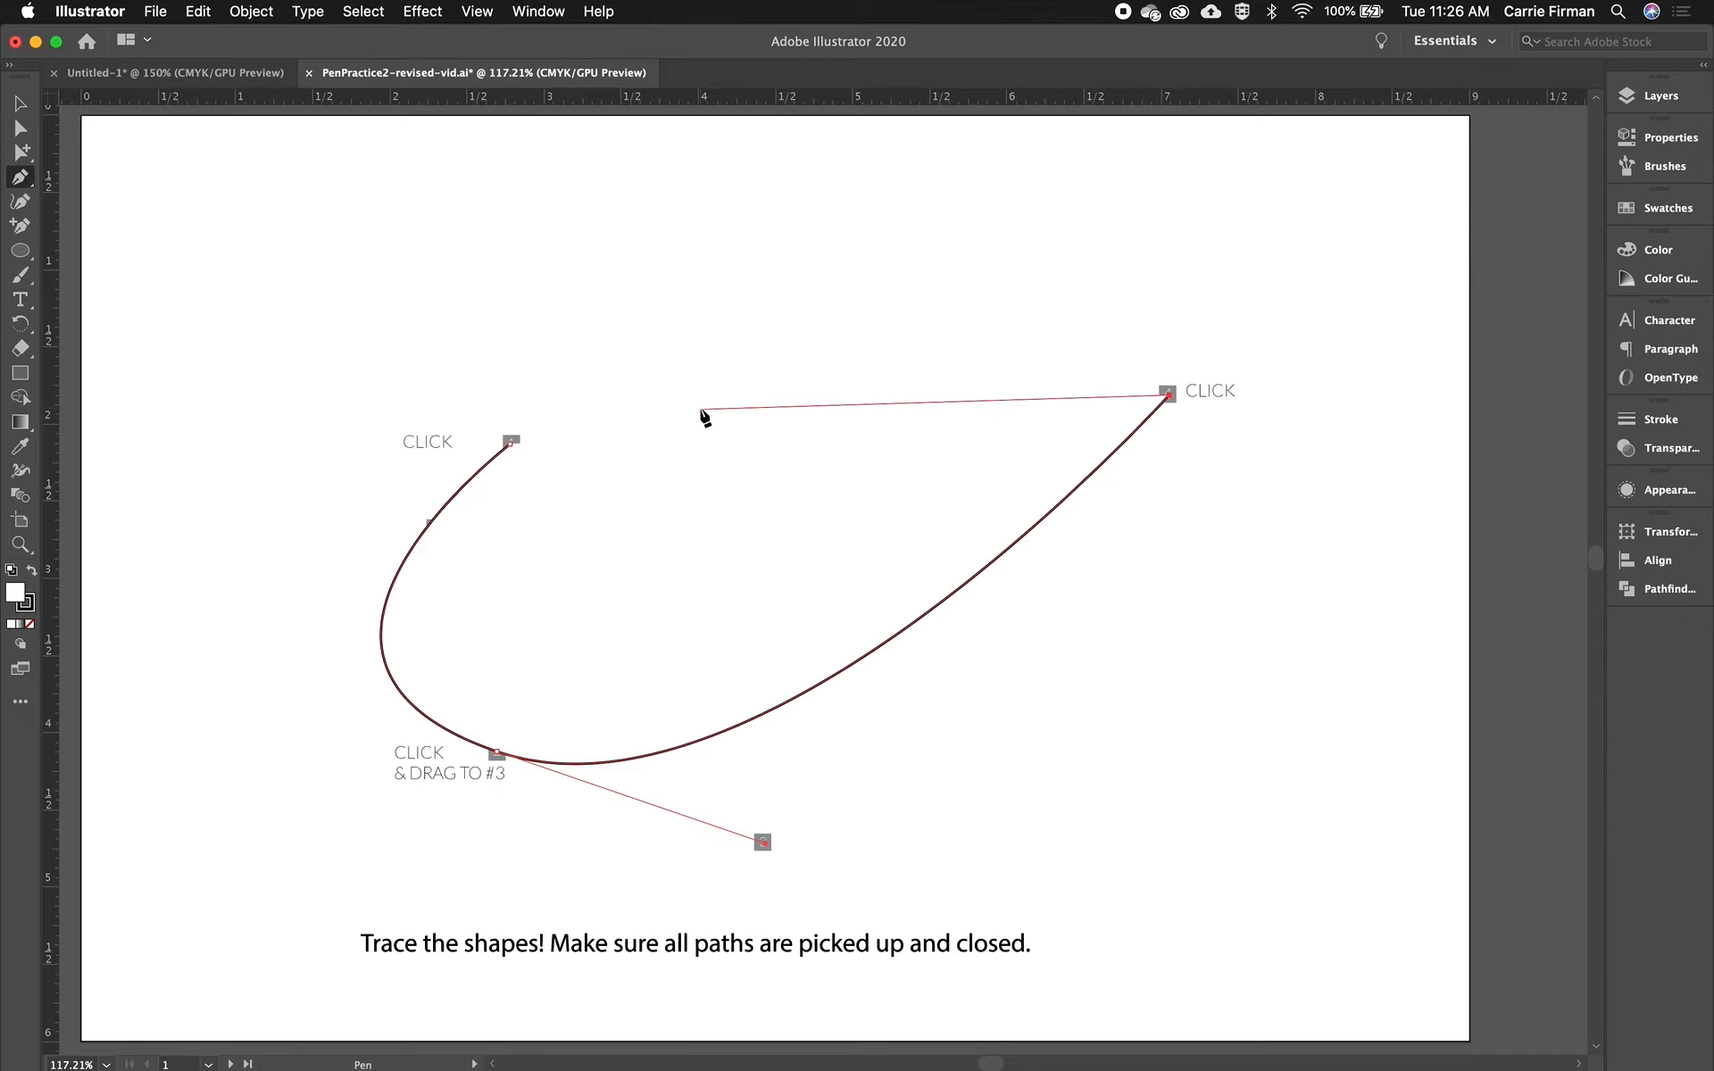
Set the fill to none and close the path at marker 1 through a curve point at marker 5 with its handle pulled to marker 6
left_click(31, 630)
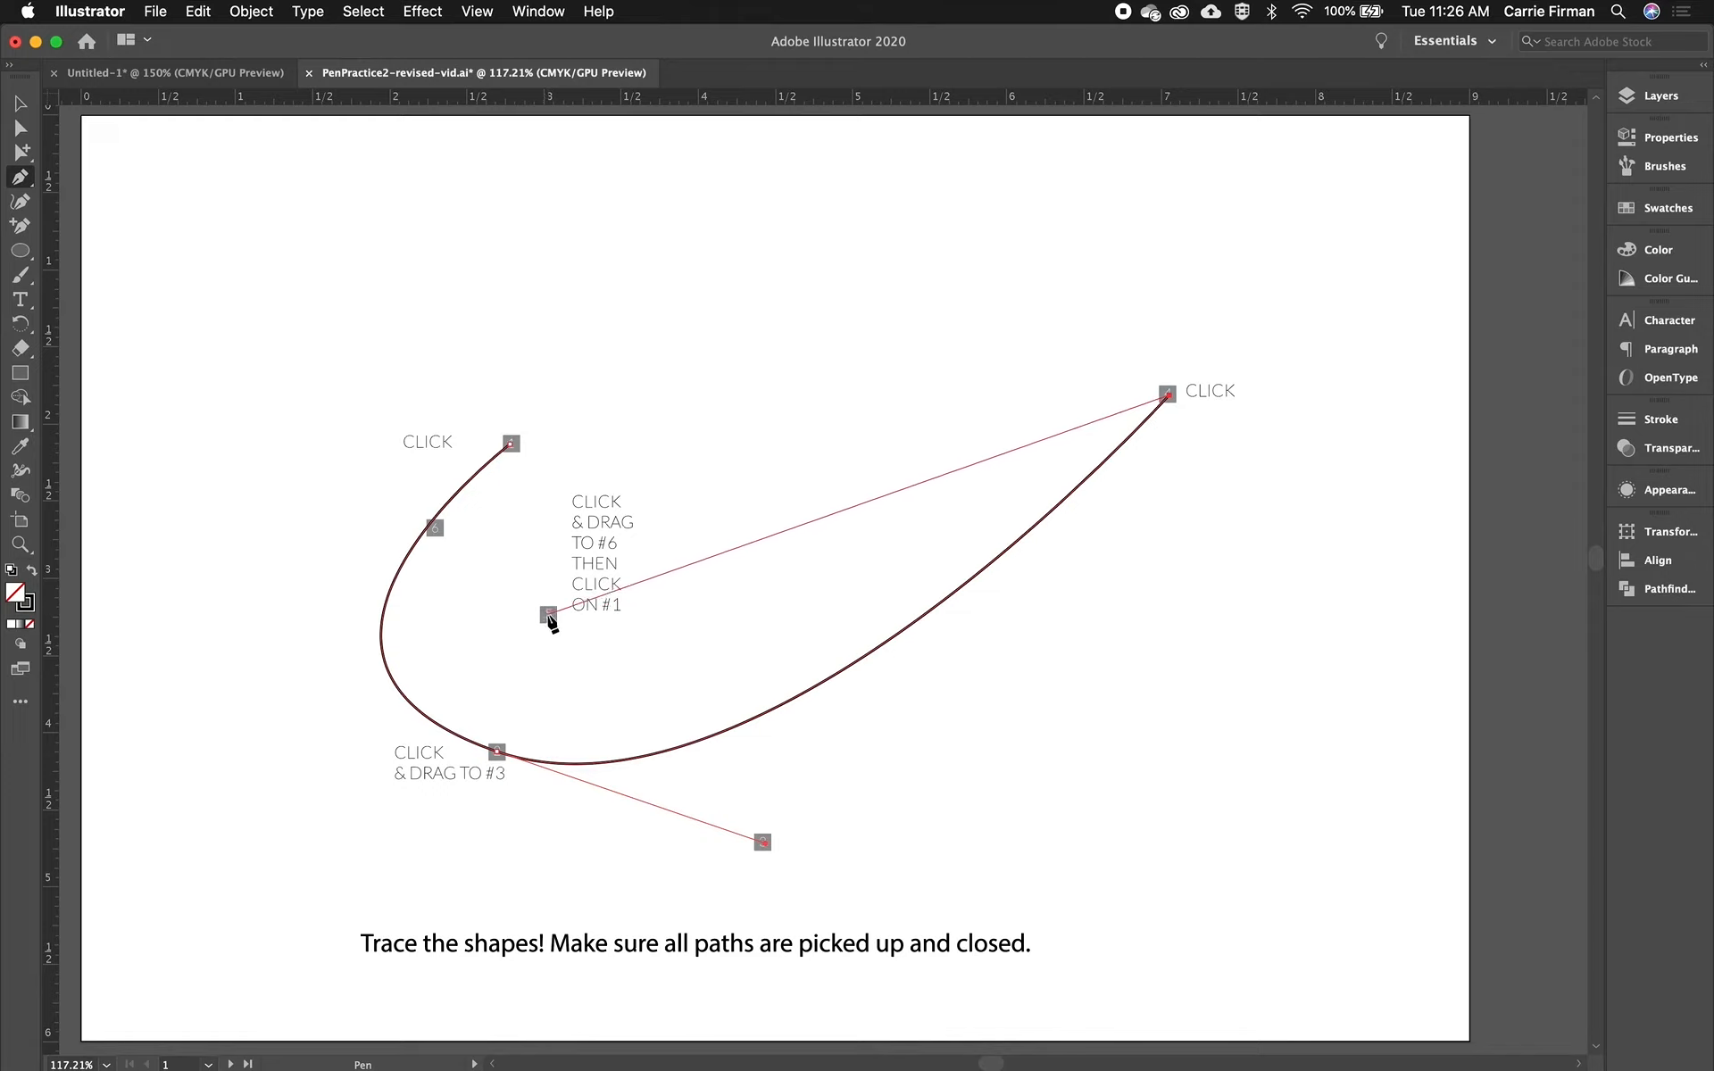
left_click_drag(548, 616, 439, 533)
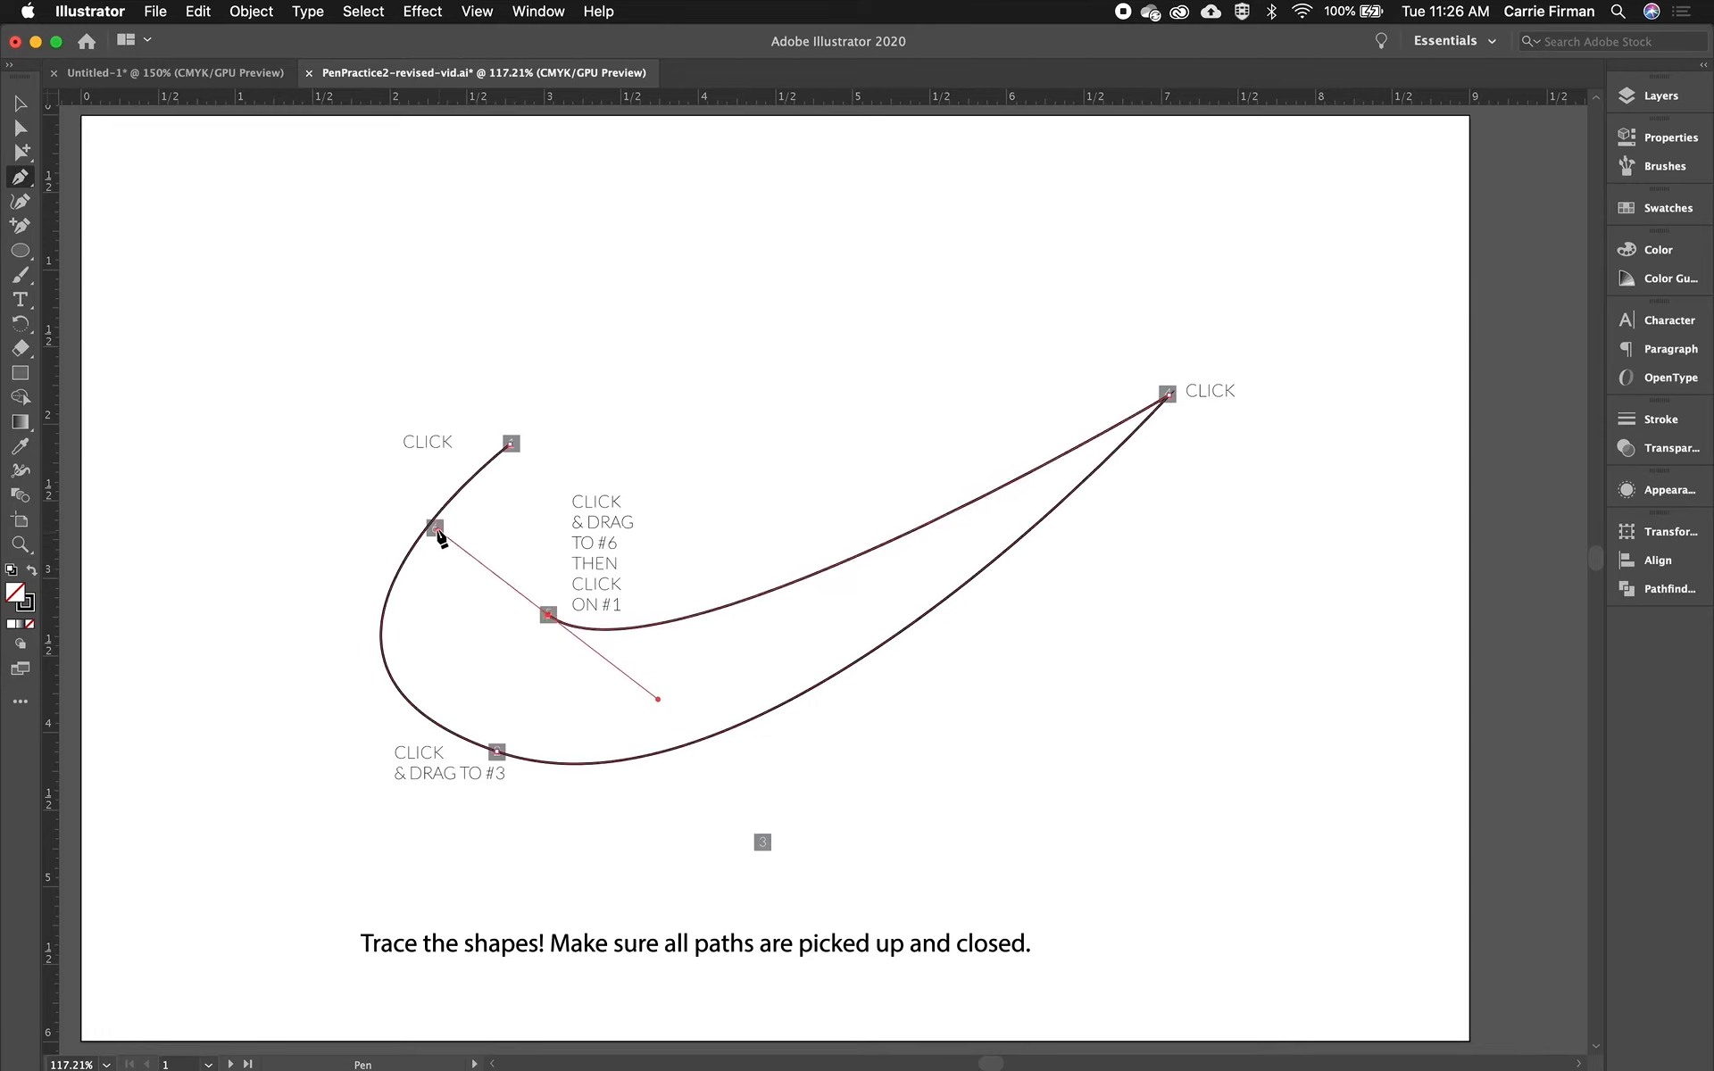
left_click(511, 445)
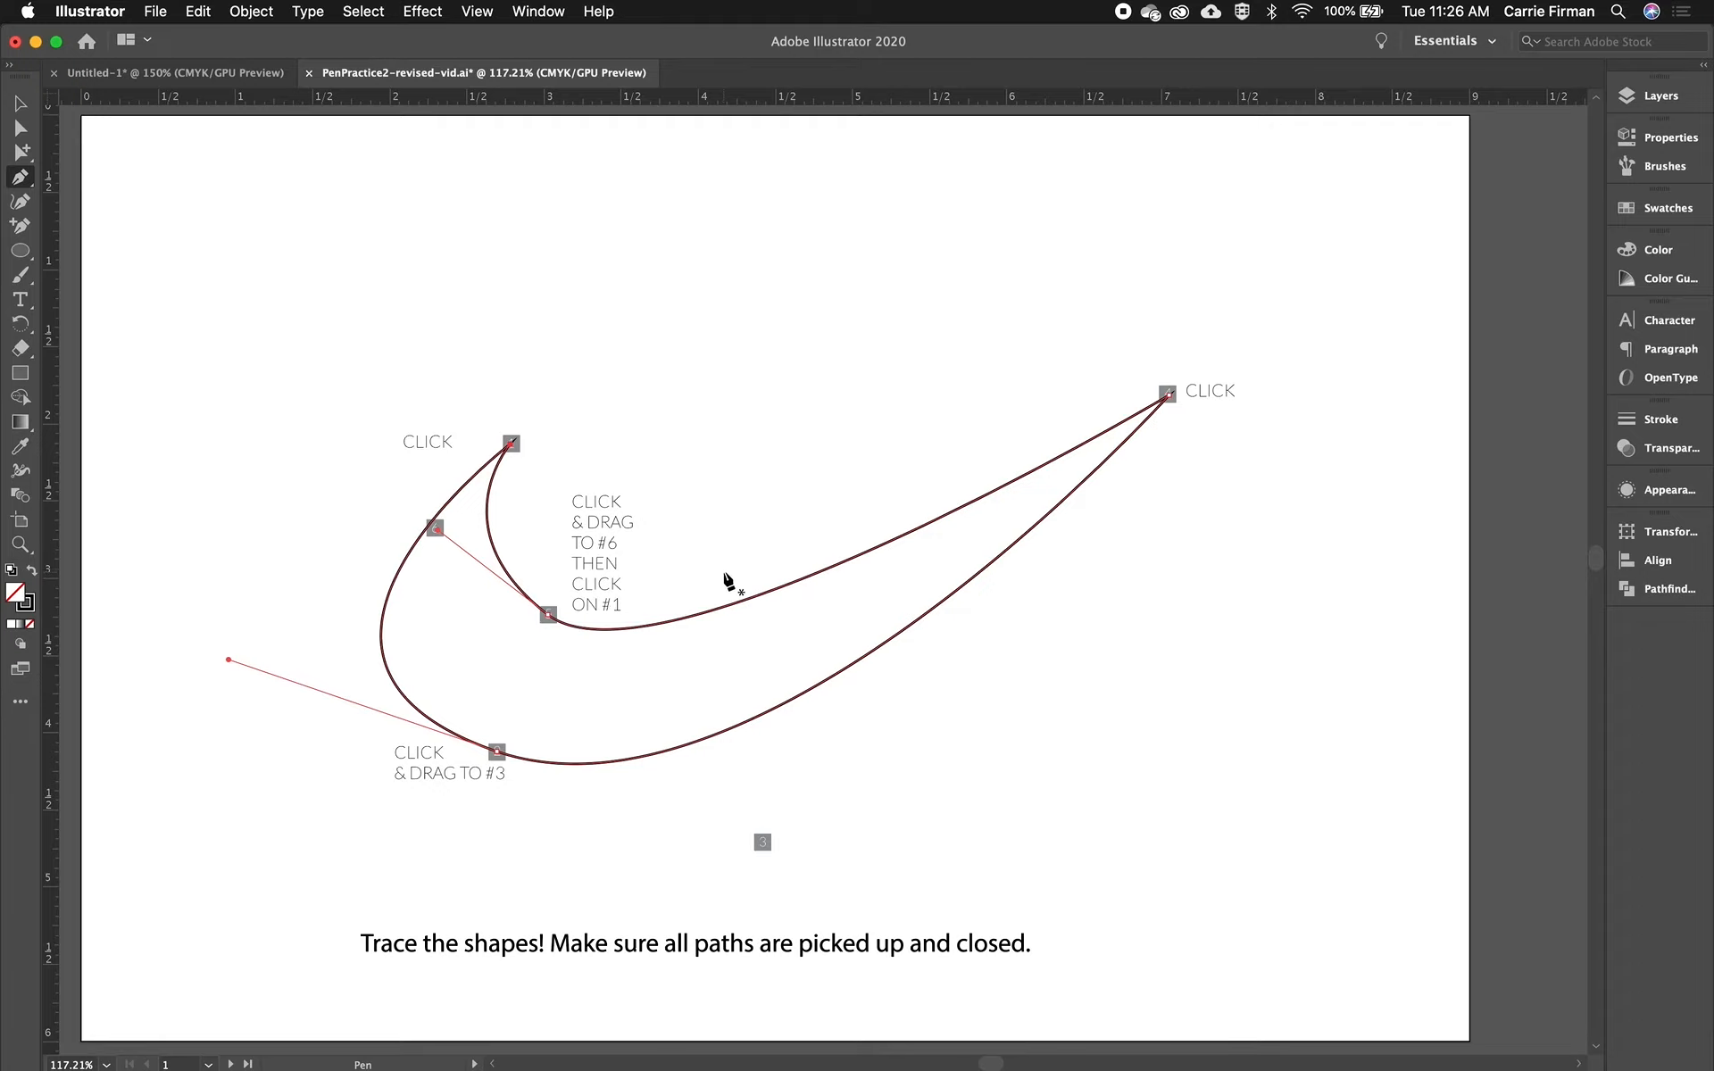
On the next artboard, trace the upper edge of the gray wave shape with the Pen tool from its left tip to its upper-right tip
key("space")
left_click_drag(1518, 643, 14, 643)
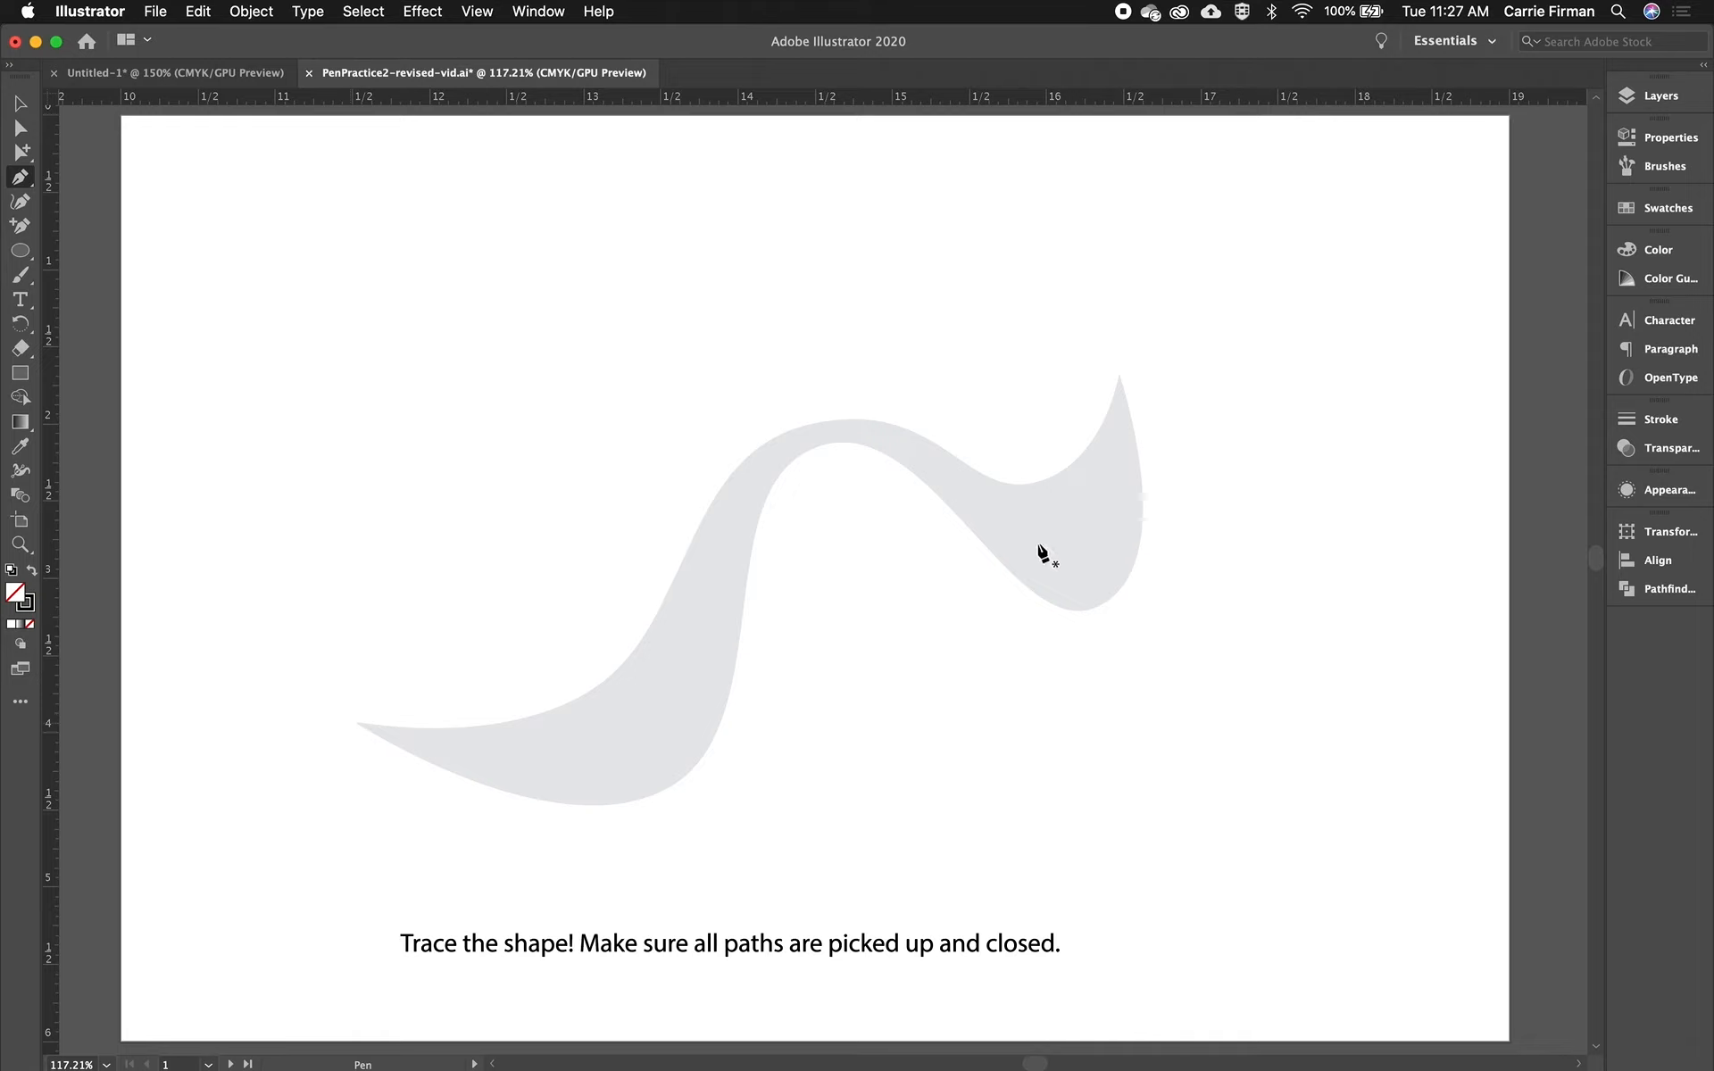
left_click(353, 722)
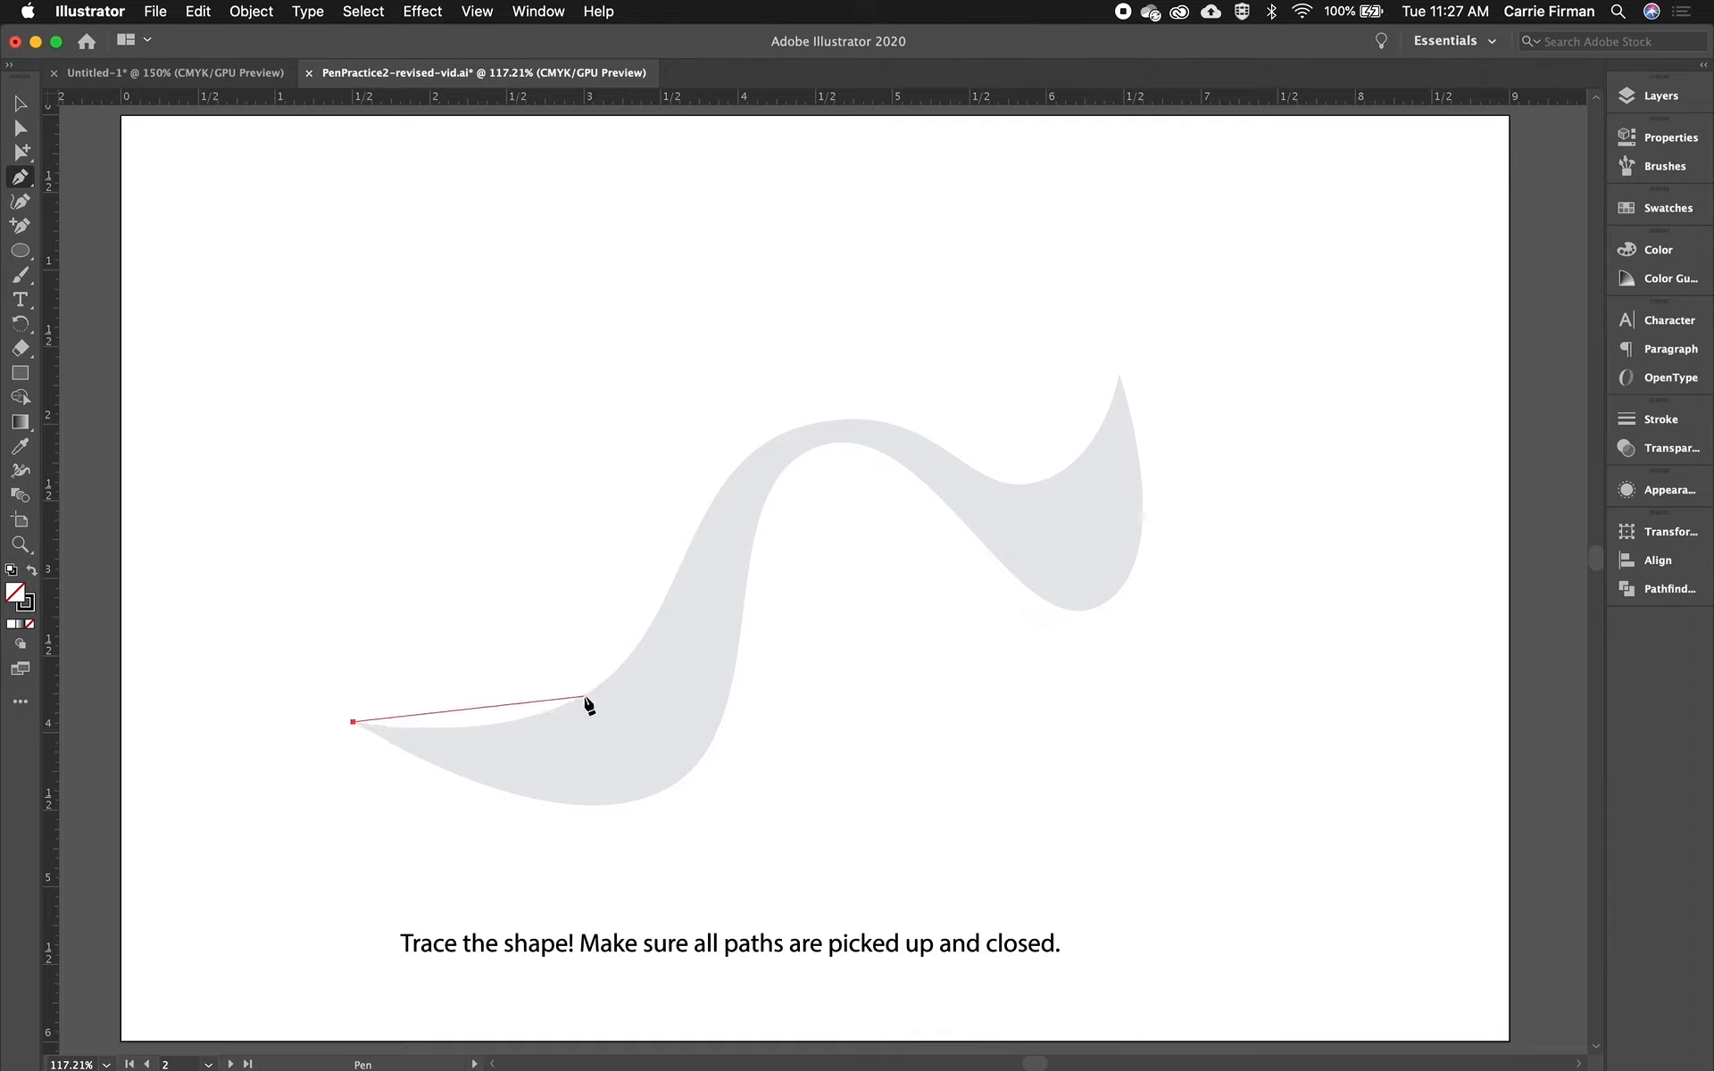
left_click_drag(584, 696, 644, 645)
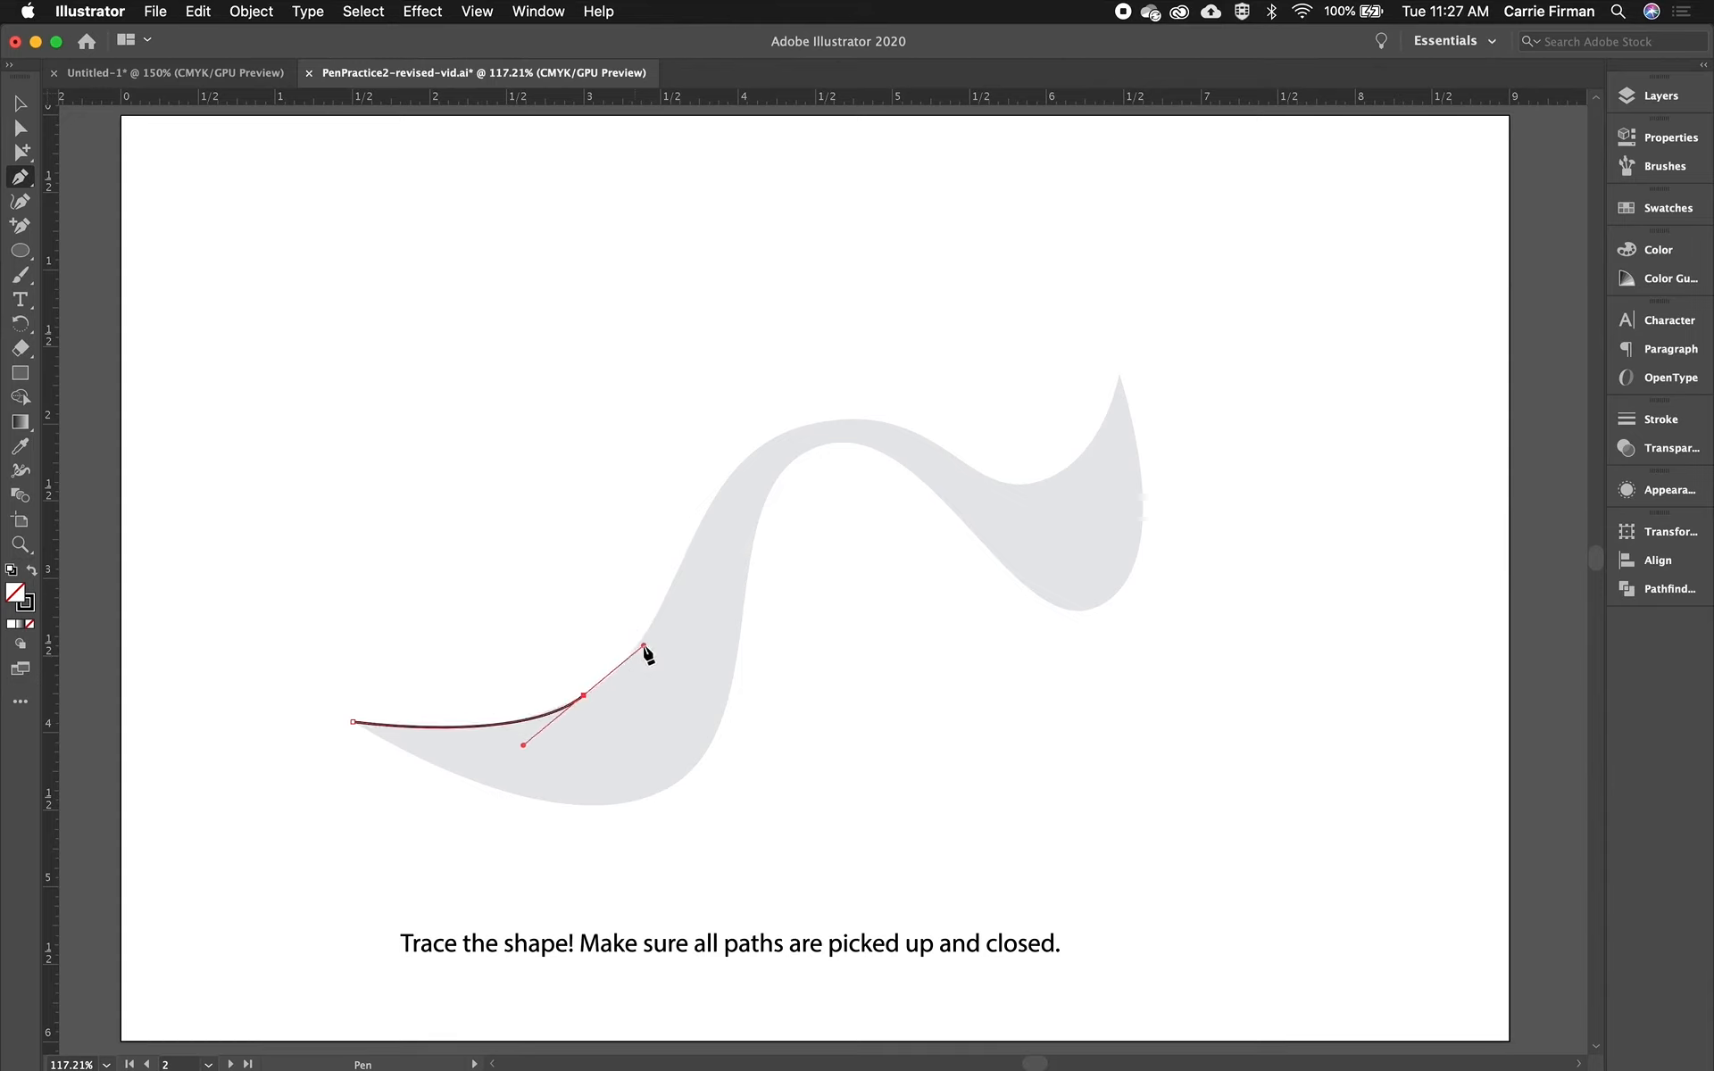
left_click_drag(779, 435, 869, 397)
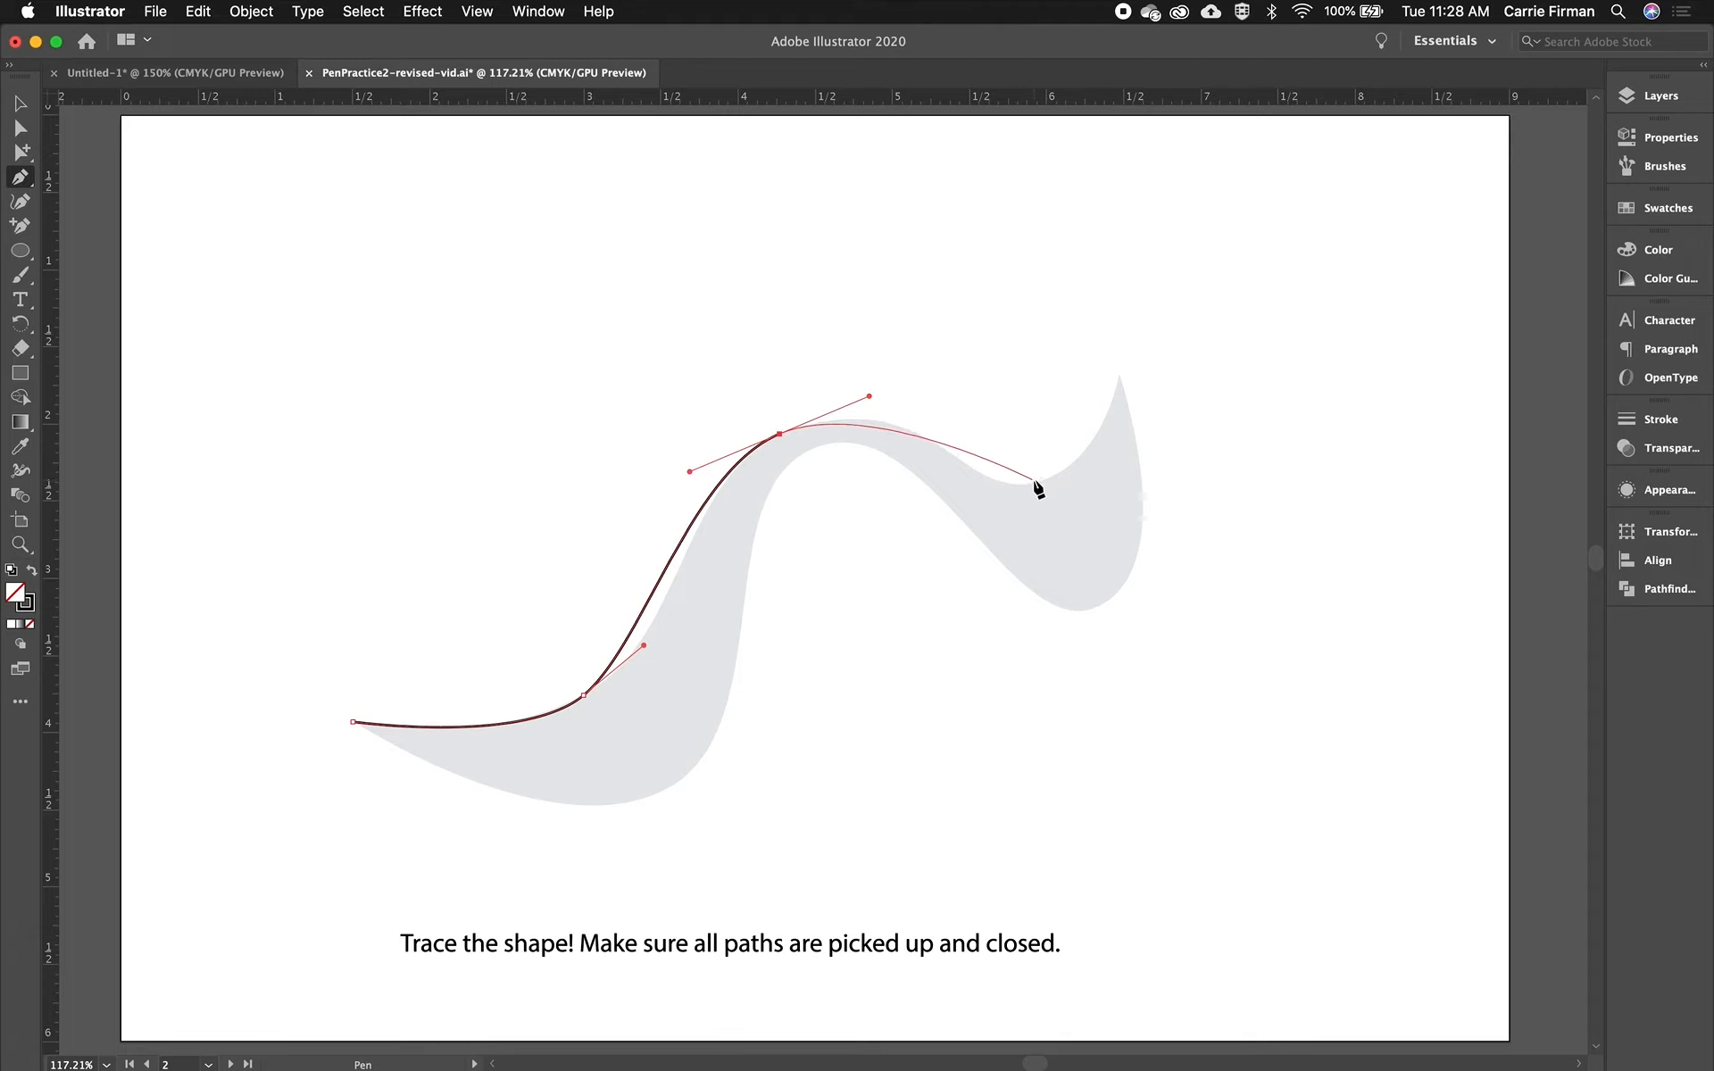
left_click_drag(1047, 476, 1100, 441)
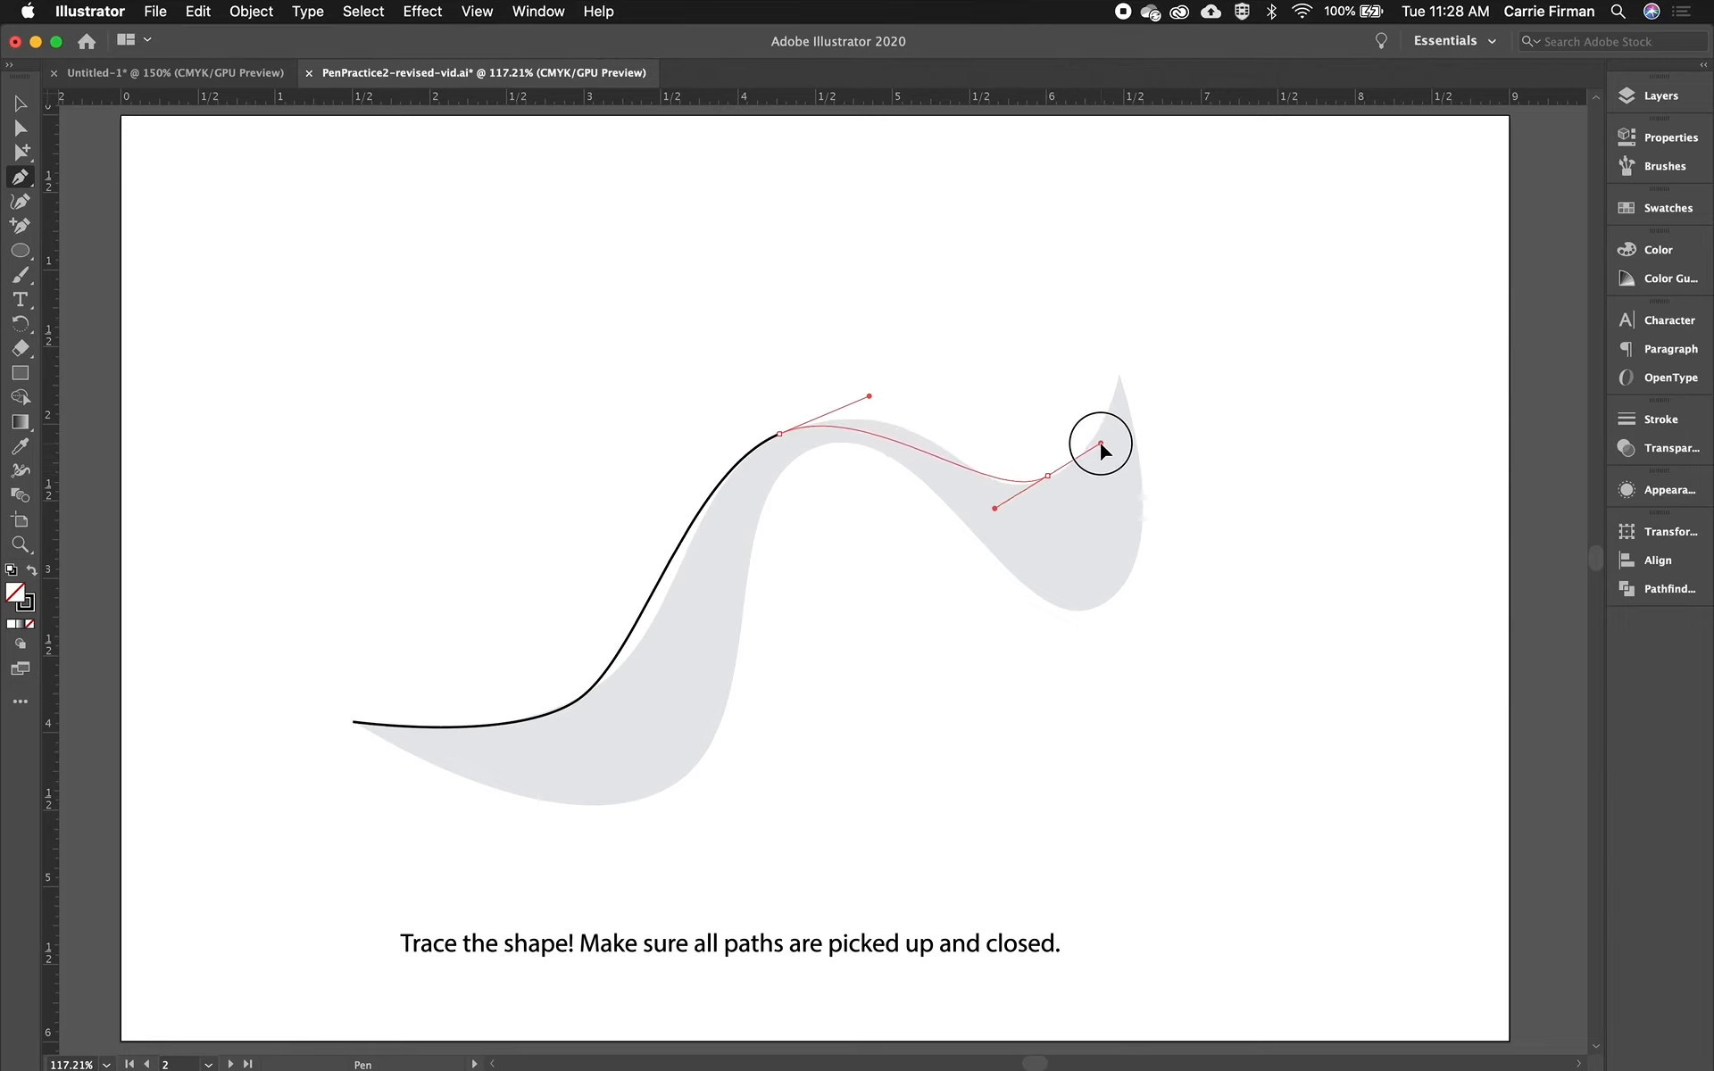
left_click(1119, 374)
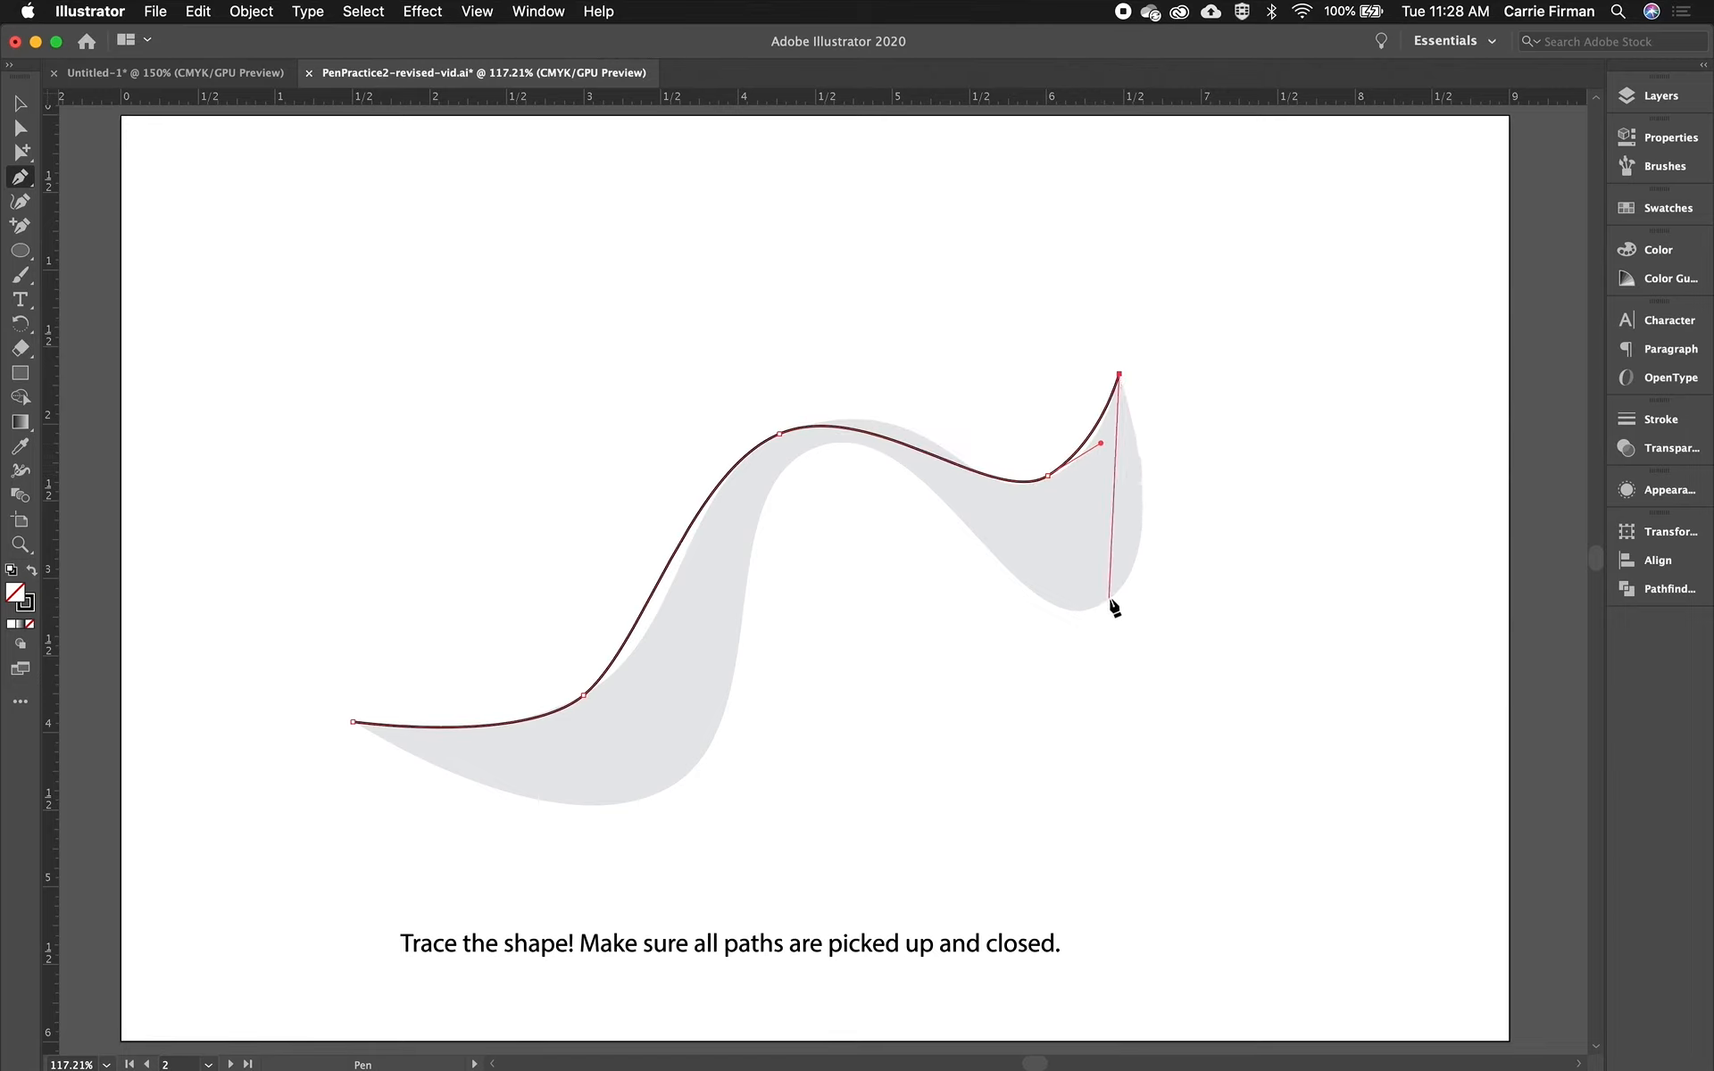
Trace the wave shape's right end and lower edge with curve points and close the path at the left tip
left_click_drag(1106, 601, 1037, 615)
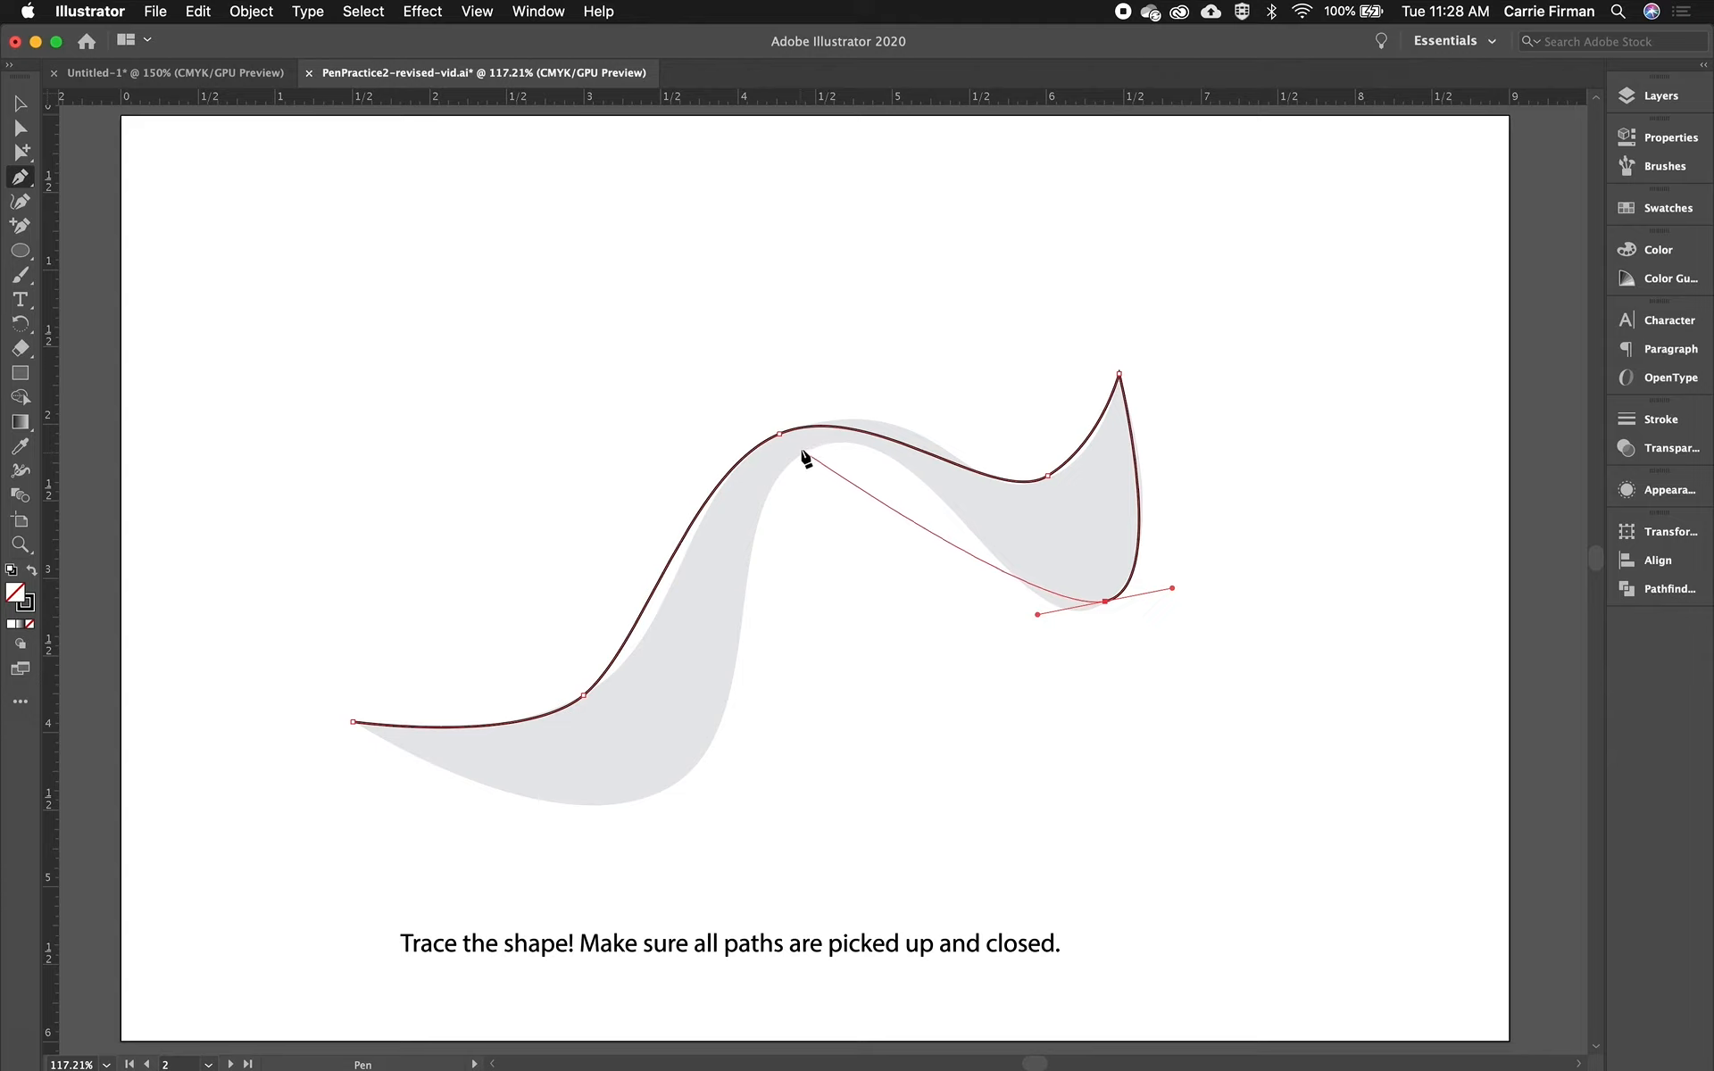
left_click_drag(814, 444, 724, 469)
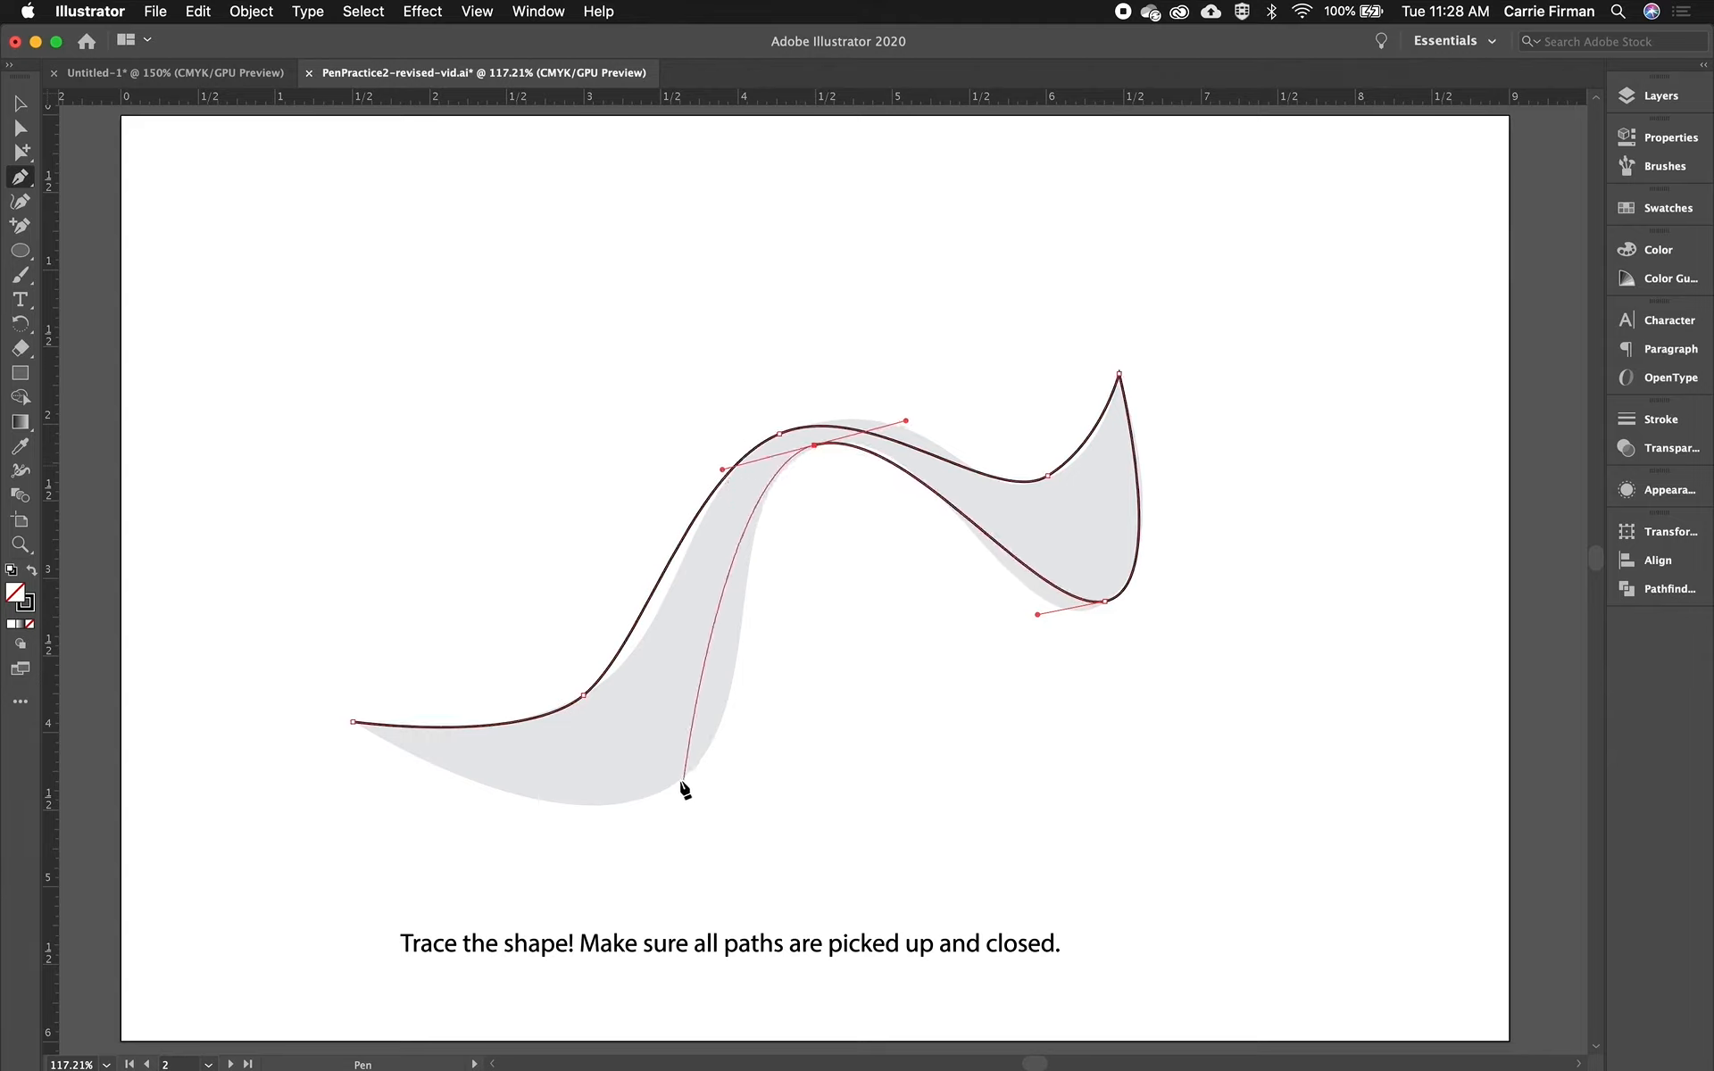
left_click_drag(667, 786, 563, 821)
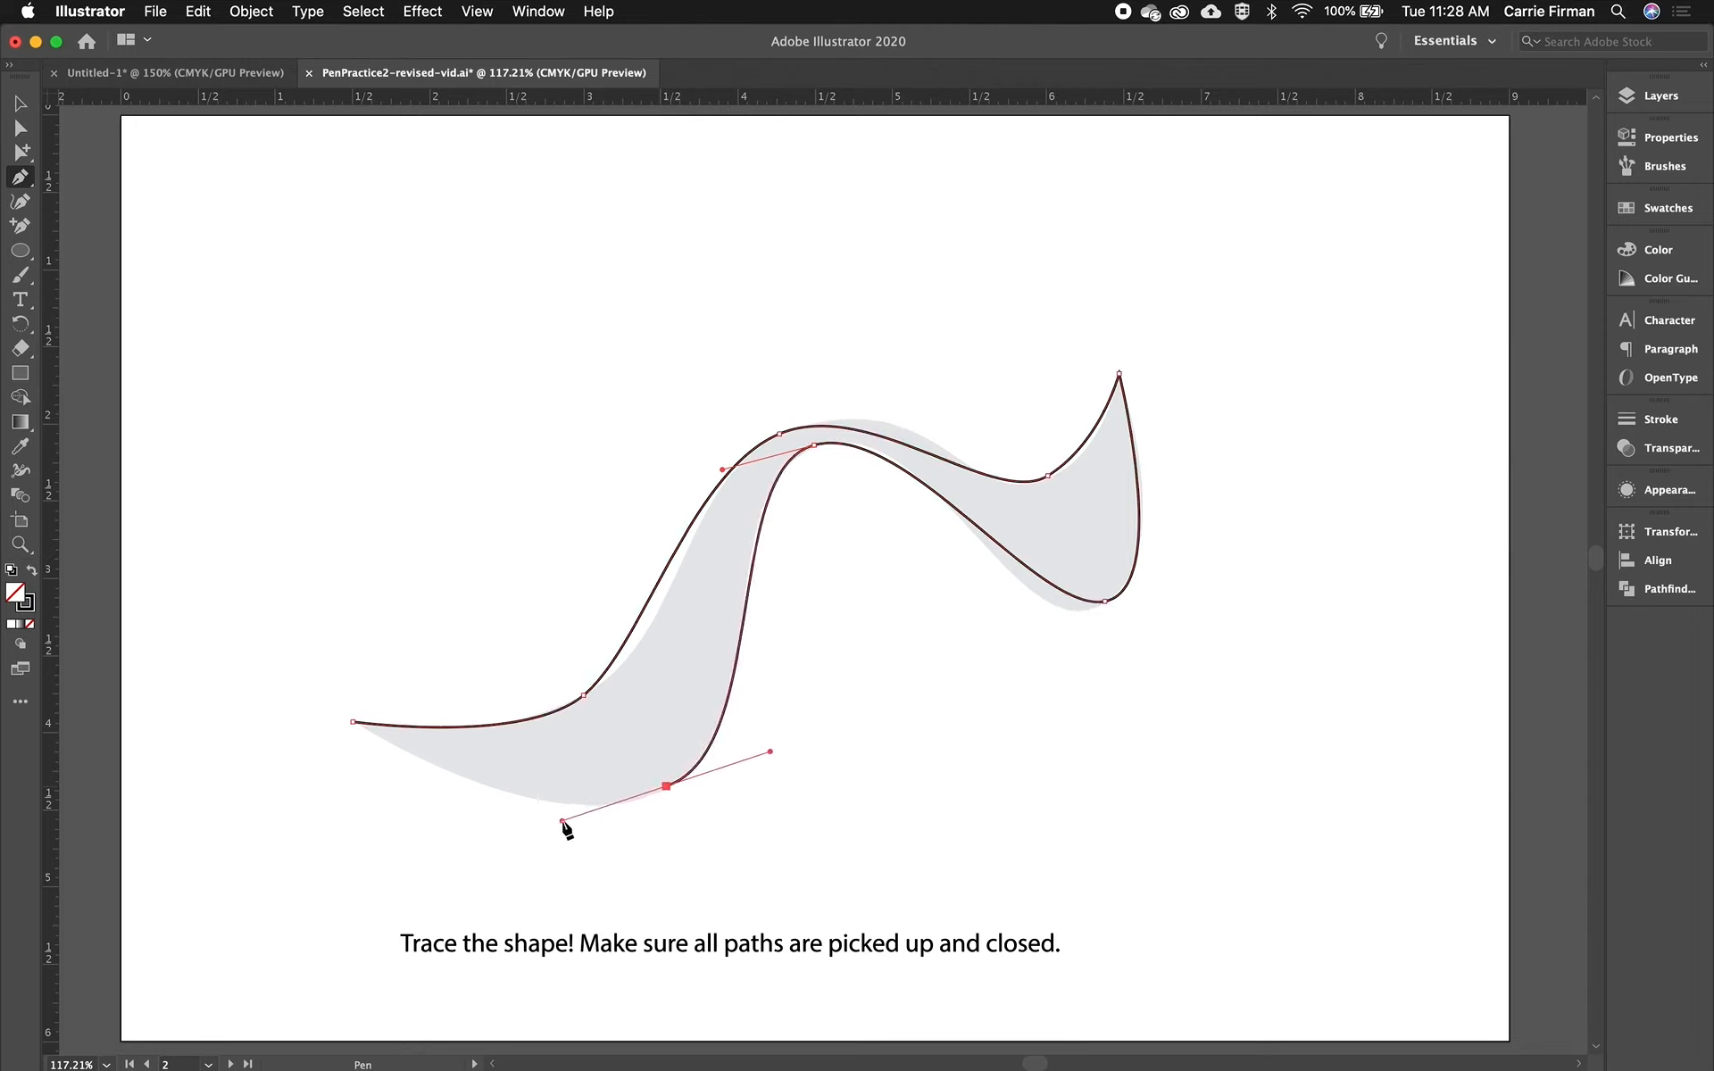
left_click(353, 722)
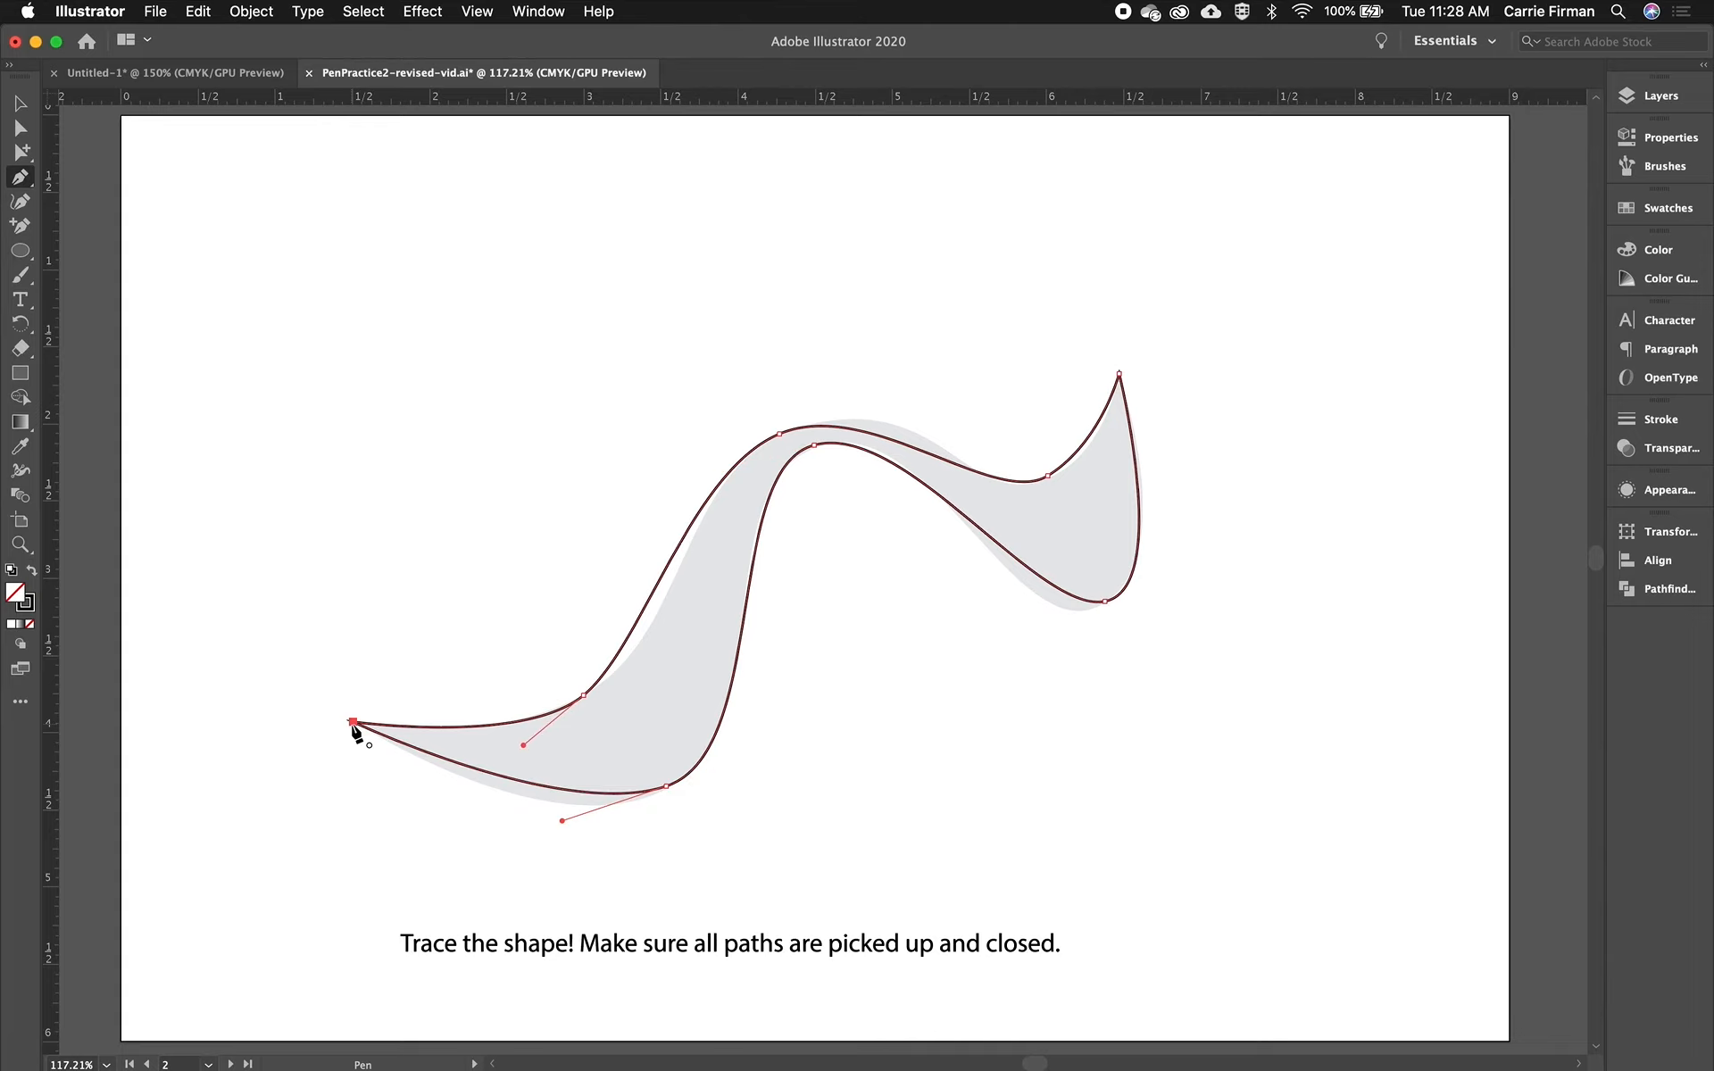
Adjust both handles of the upper edge's first curve point with Direct Selection so the path follows the gray wave near its left tail
left_click(19, 131)
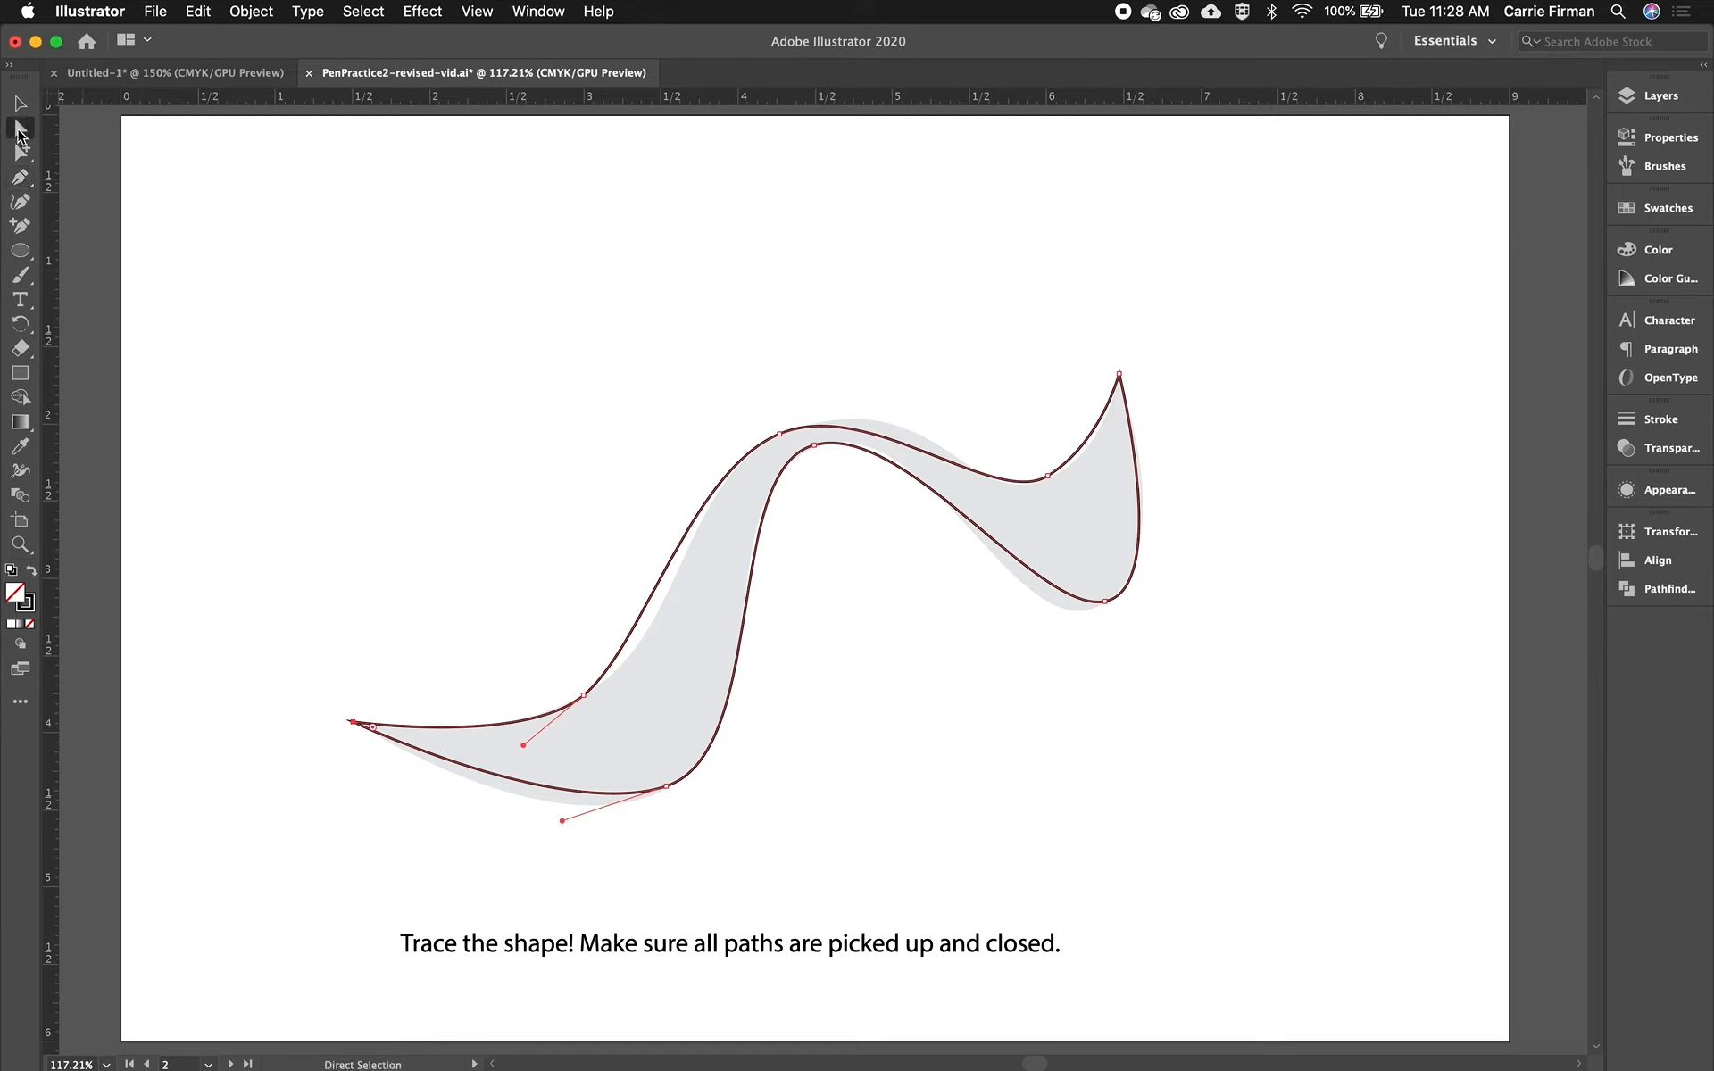
left_click(584, 695)
left_click_drag(644, 646, 671, 643)
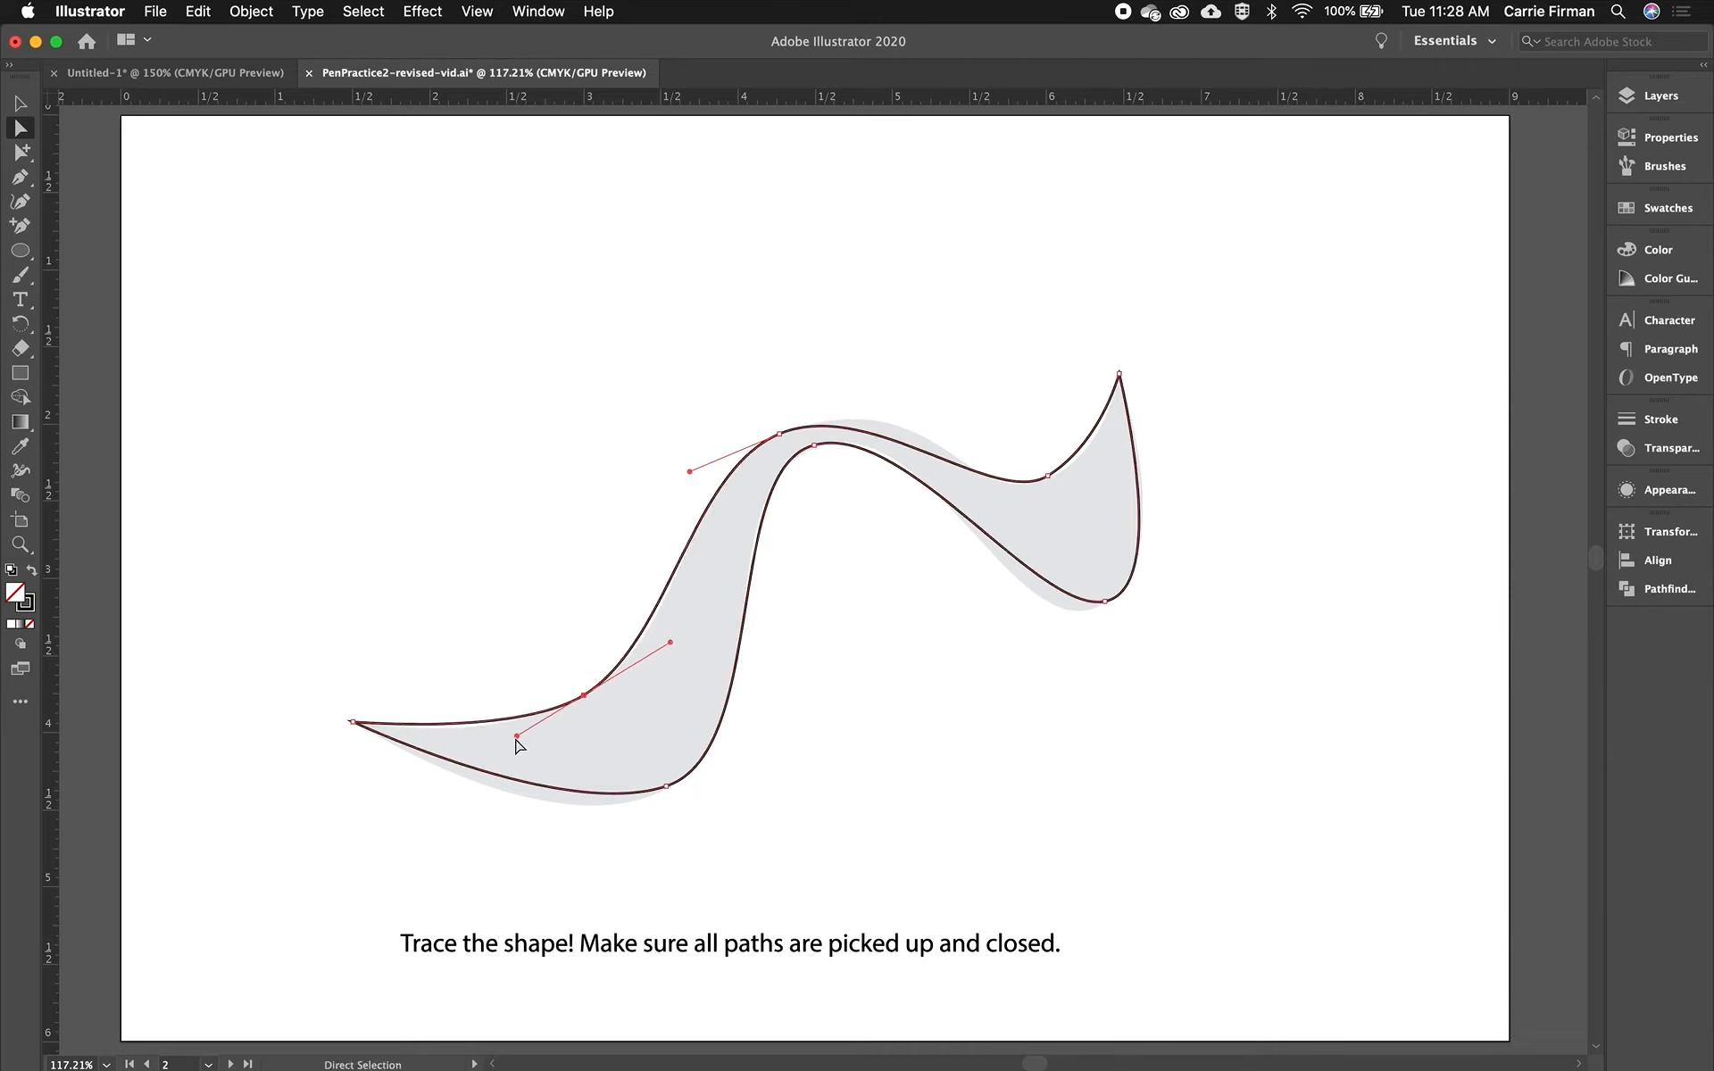
left_click_drag(517, 737, 498, 750)
left_click_drag(672, 649, 687, 648)
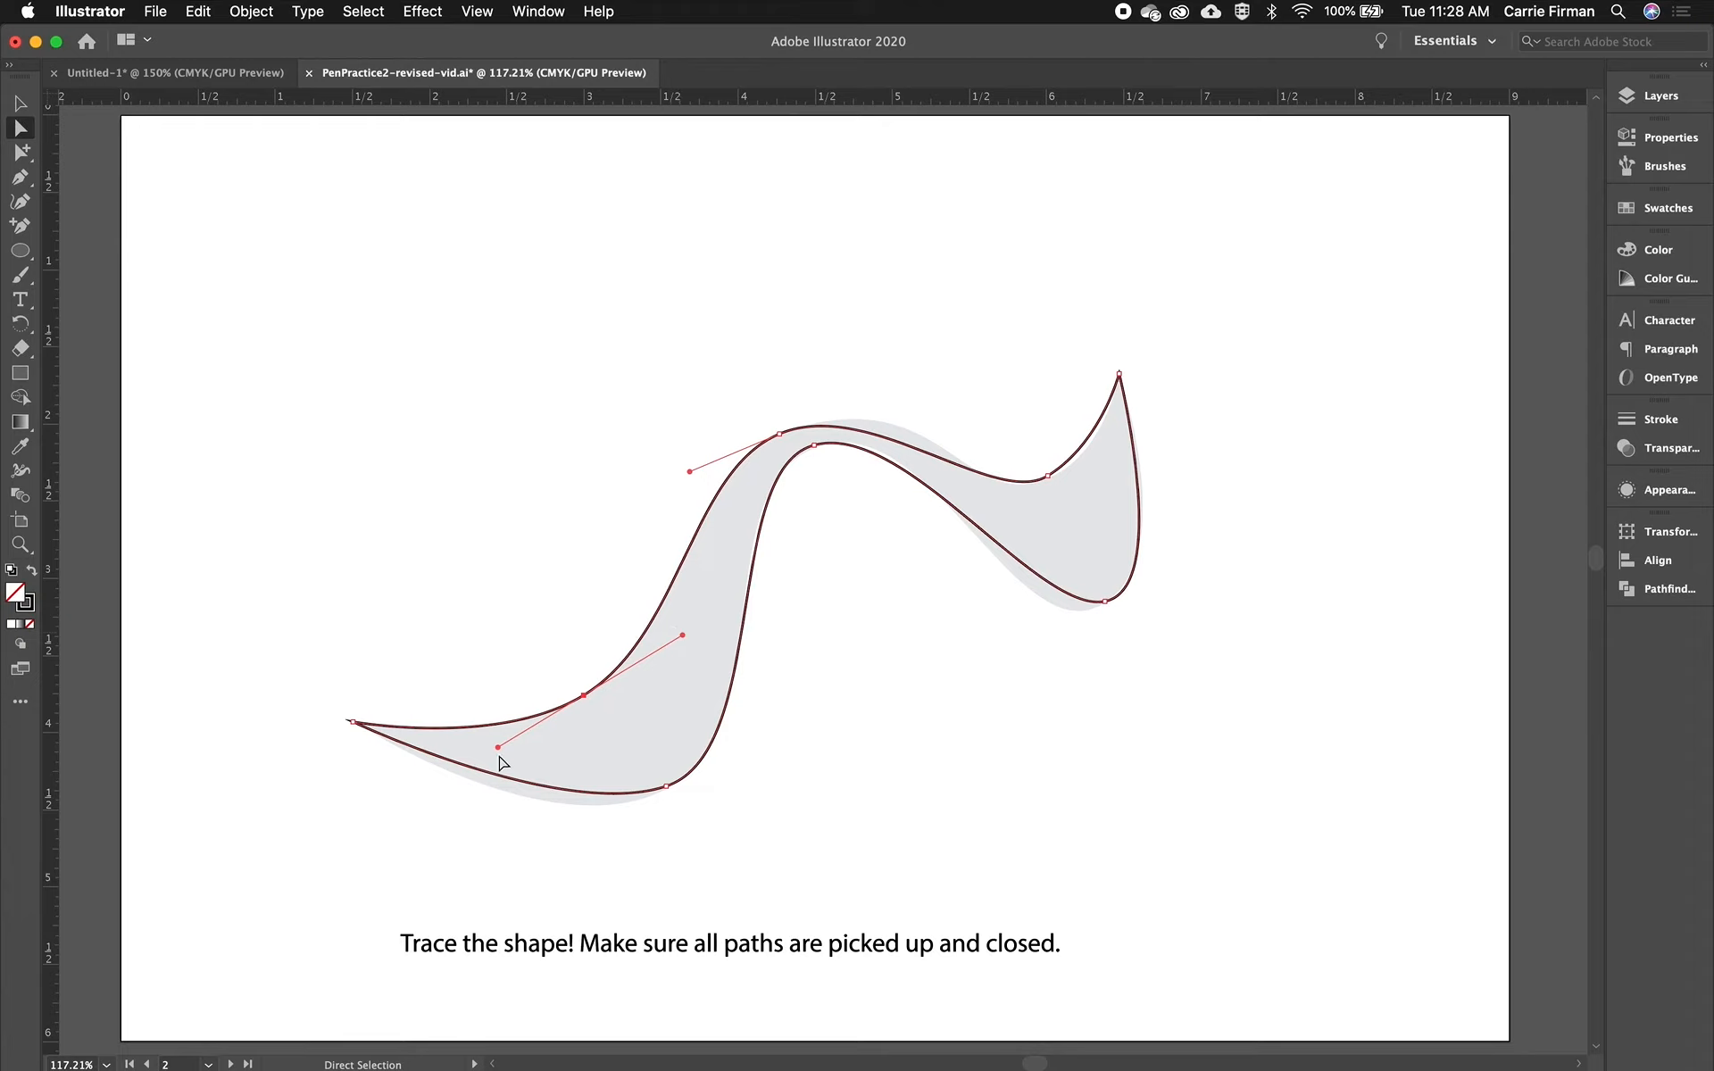
Reshape the wave's upper crest by lengthening its handle, and shift the dip point and its handle to fit the gray edge
left_click(779, 435)
left_click_drag(873, 394, 907, 380)
left_click_drag(905, 375, 905, 375)
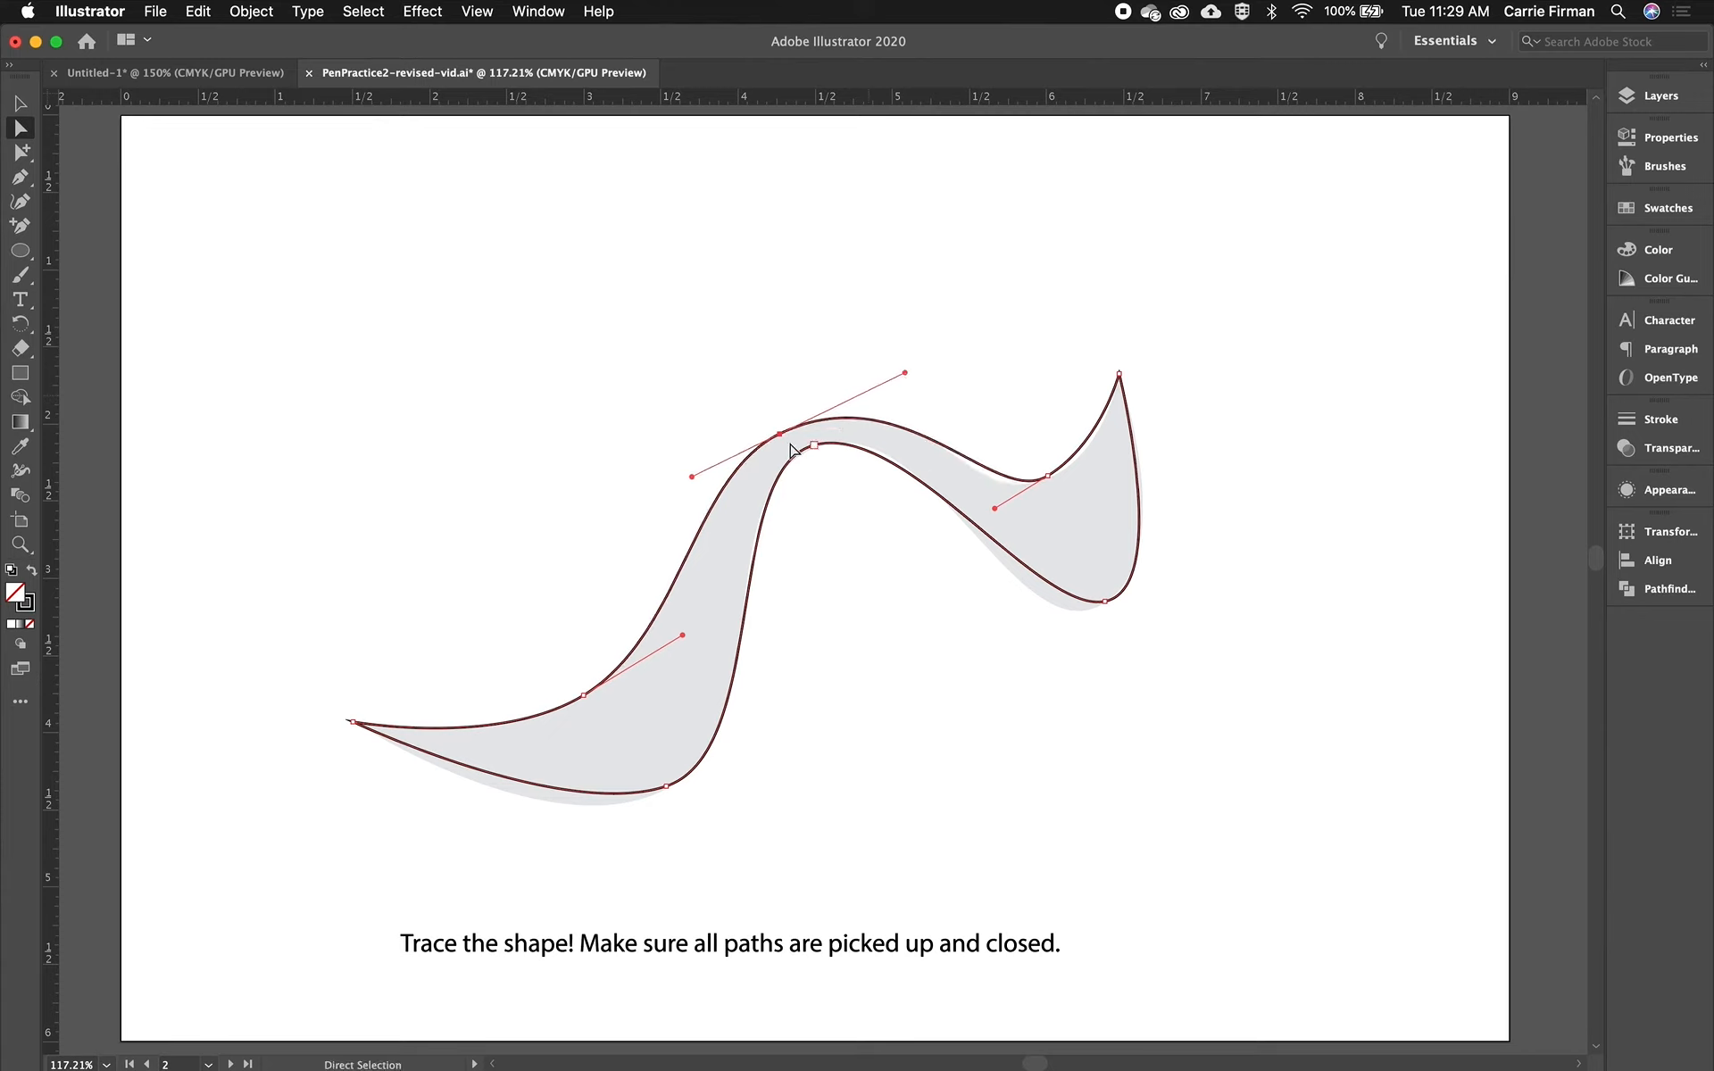
left_click(1049, 478)
left_click_drag(1043, 480, 1113, 447)
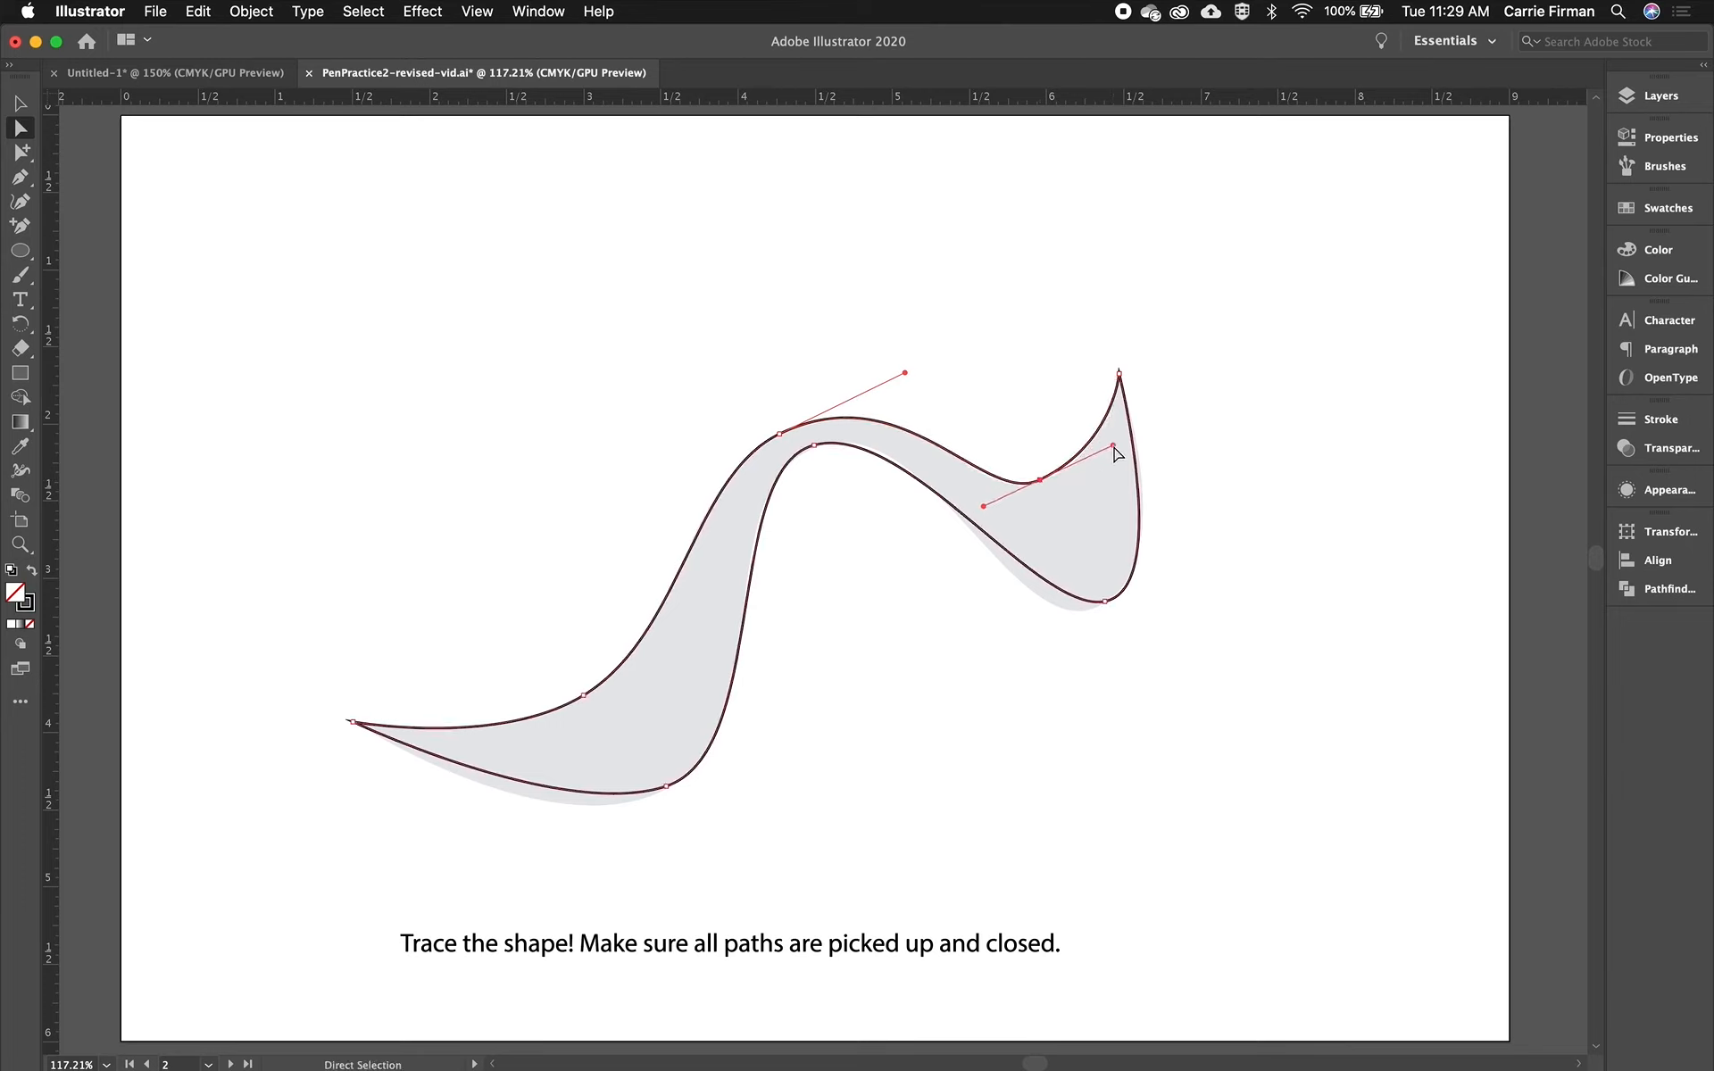
Adjust the handles of the wave's lower-right point and inner crest point so the curves match the gray shape
left_click(1105, 601)
left_click_drag(1038, 614, 1018, 648)
left_click_drag(906, 421, 936, 409)
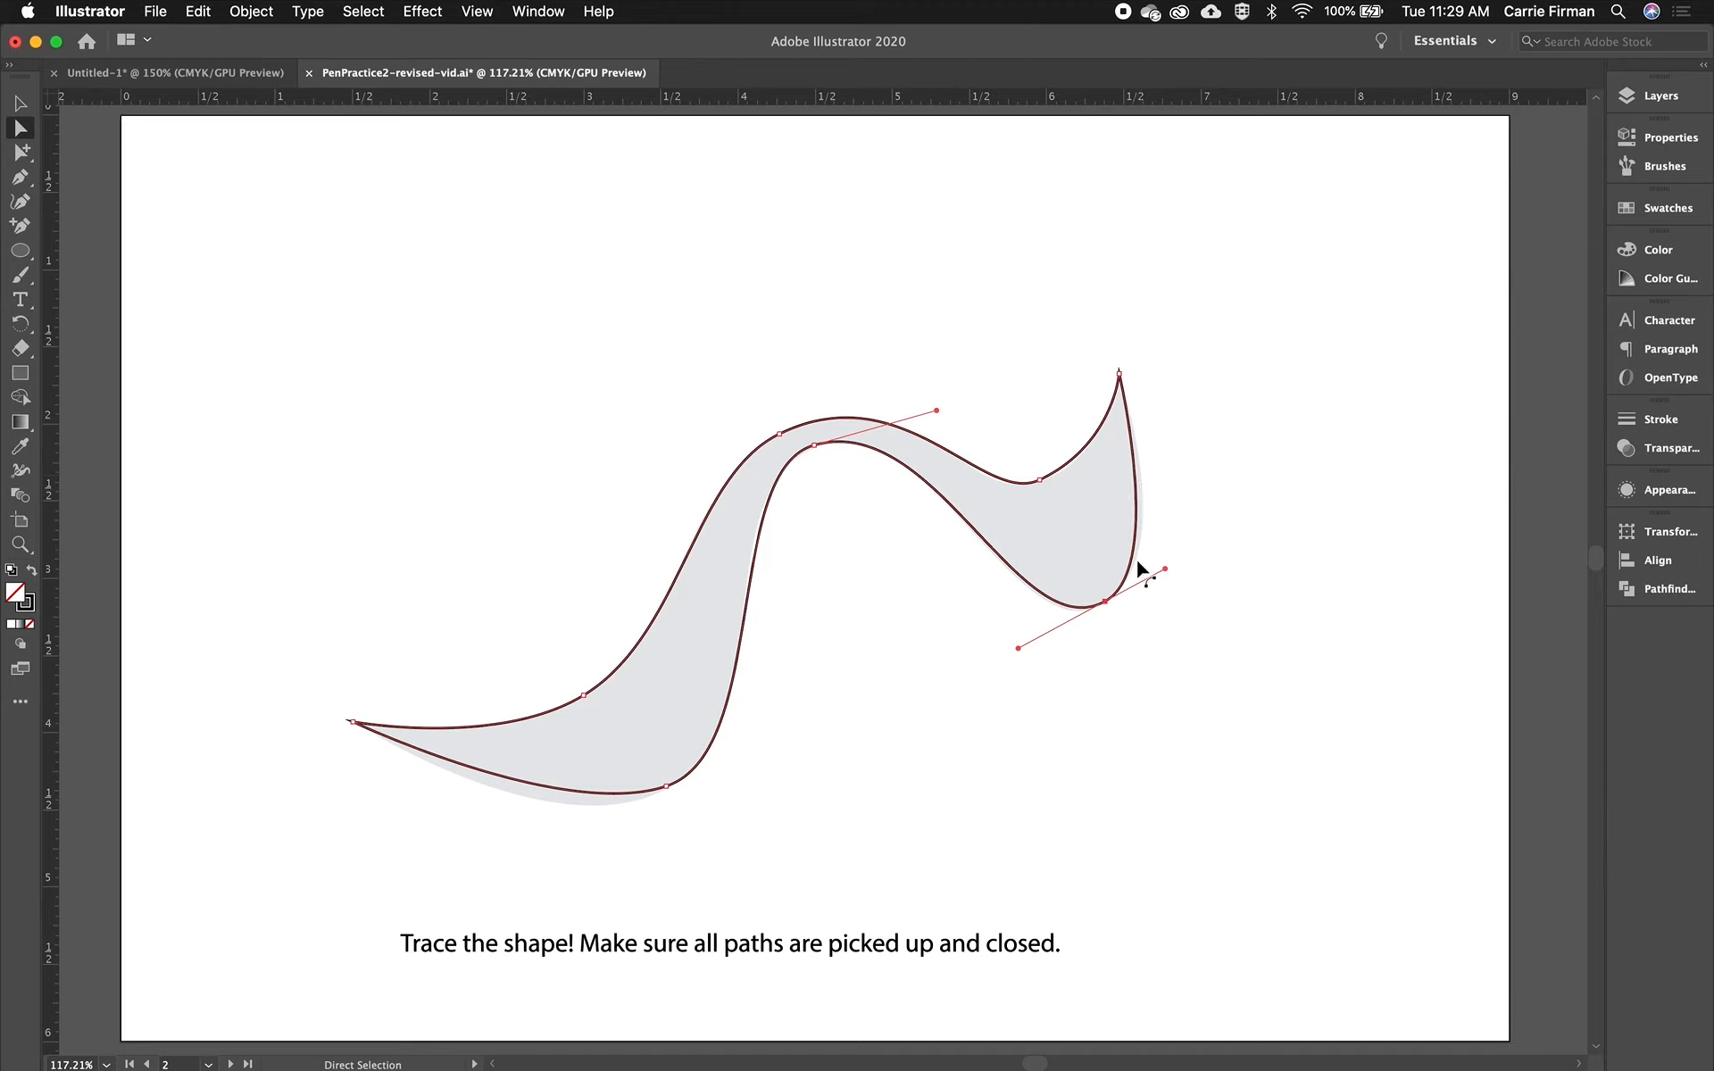
left_click_drag(1170, 573, 1177, 564)
Nudge the wave's upper dip point and inner crest point slightly so they sit on the gray edge
left_click(1041, 481)
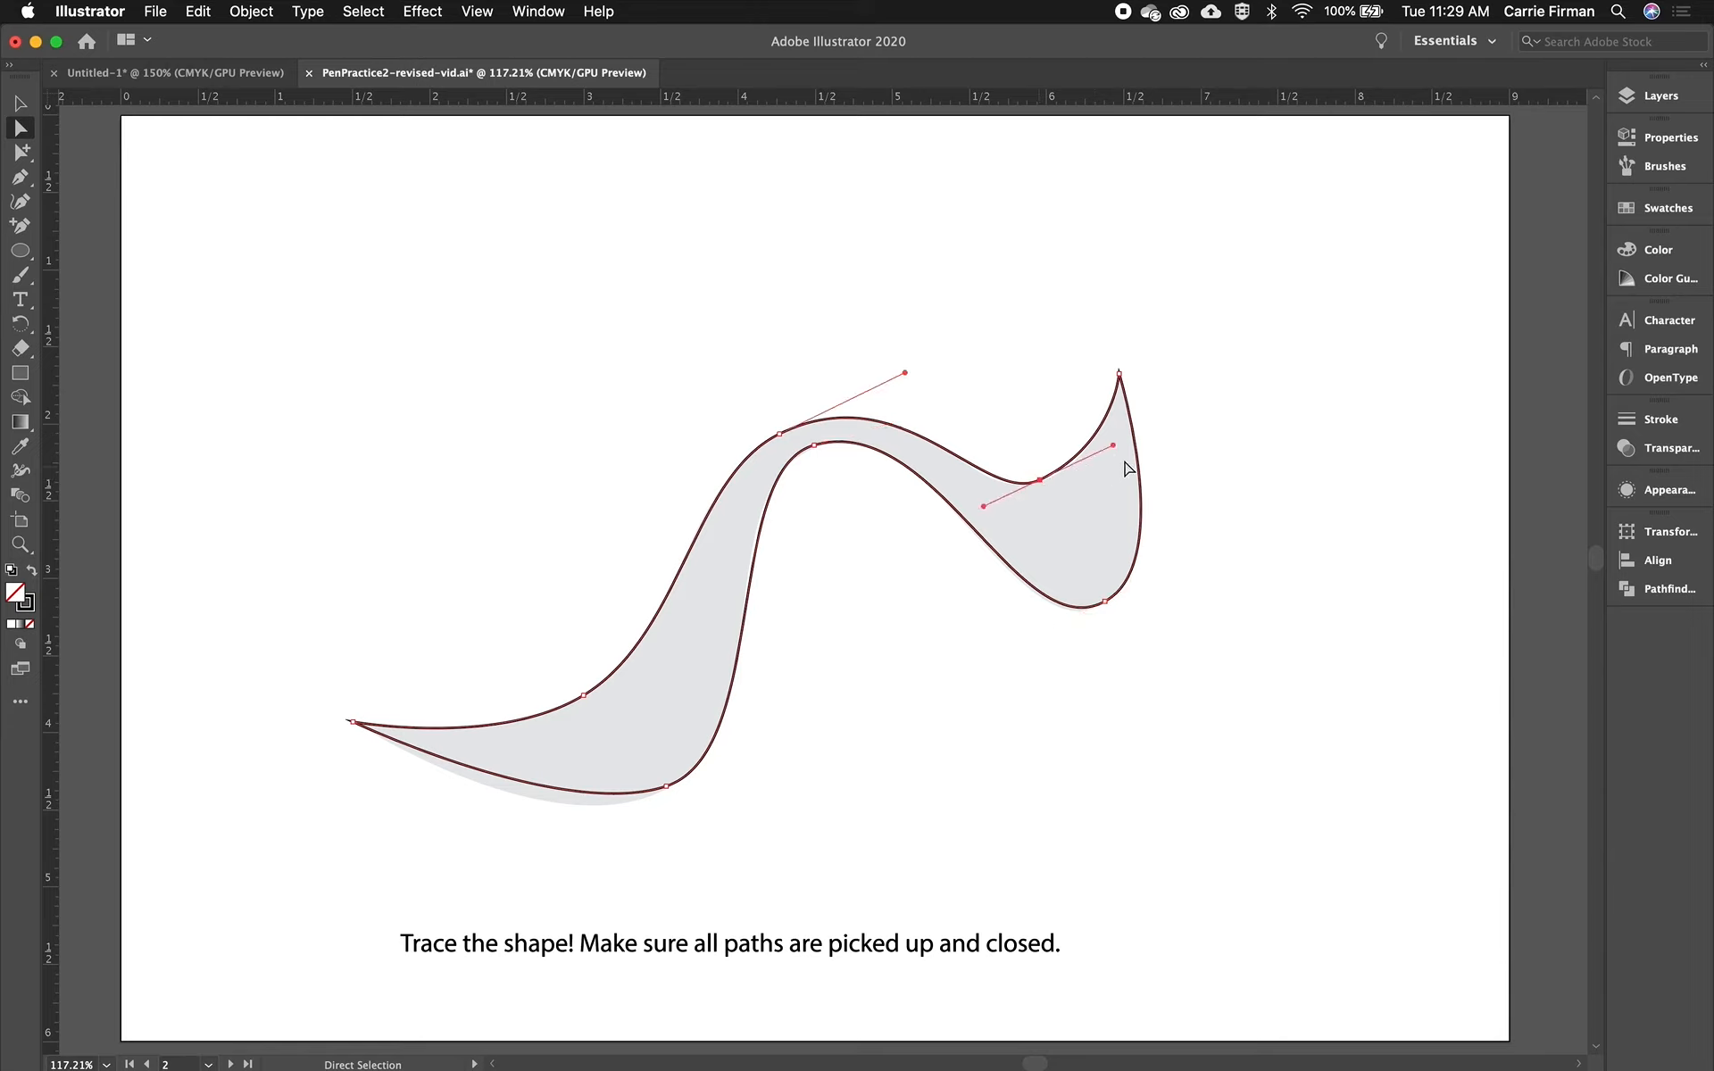
left_click_drag(1040, 481, 1040, 483)
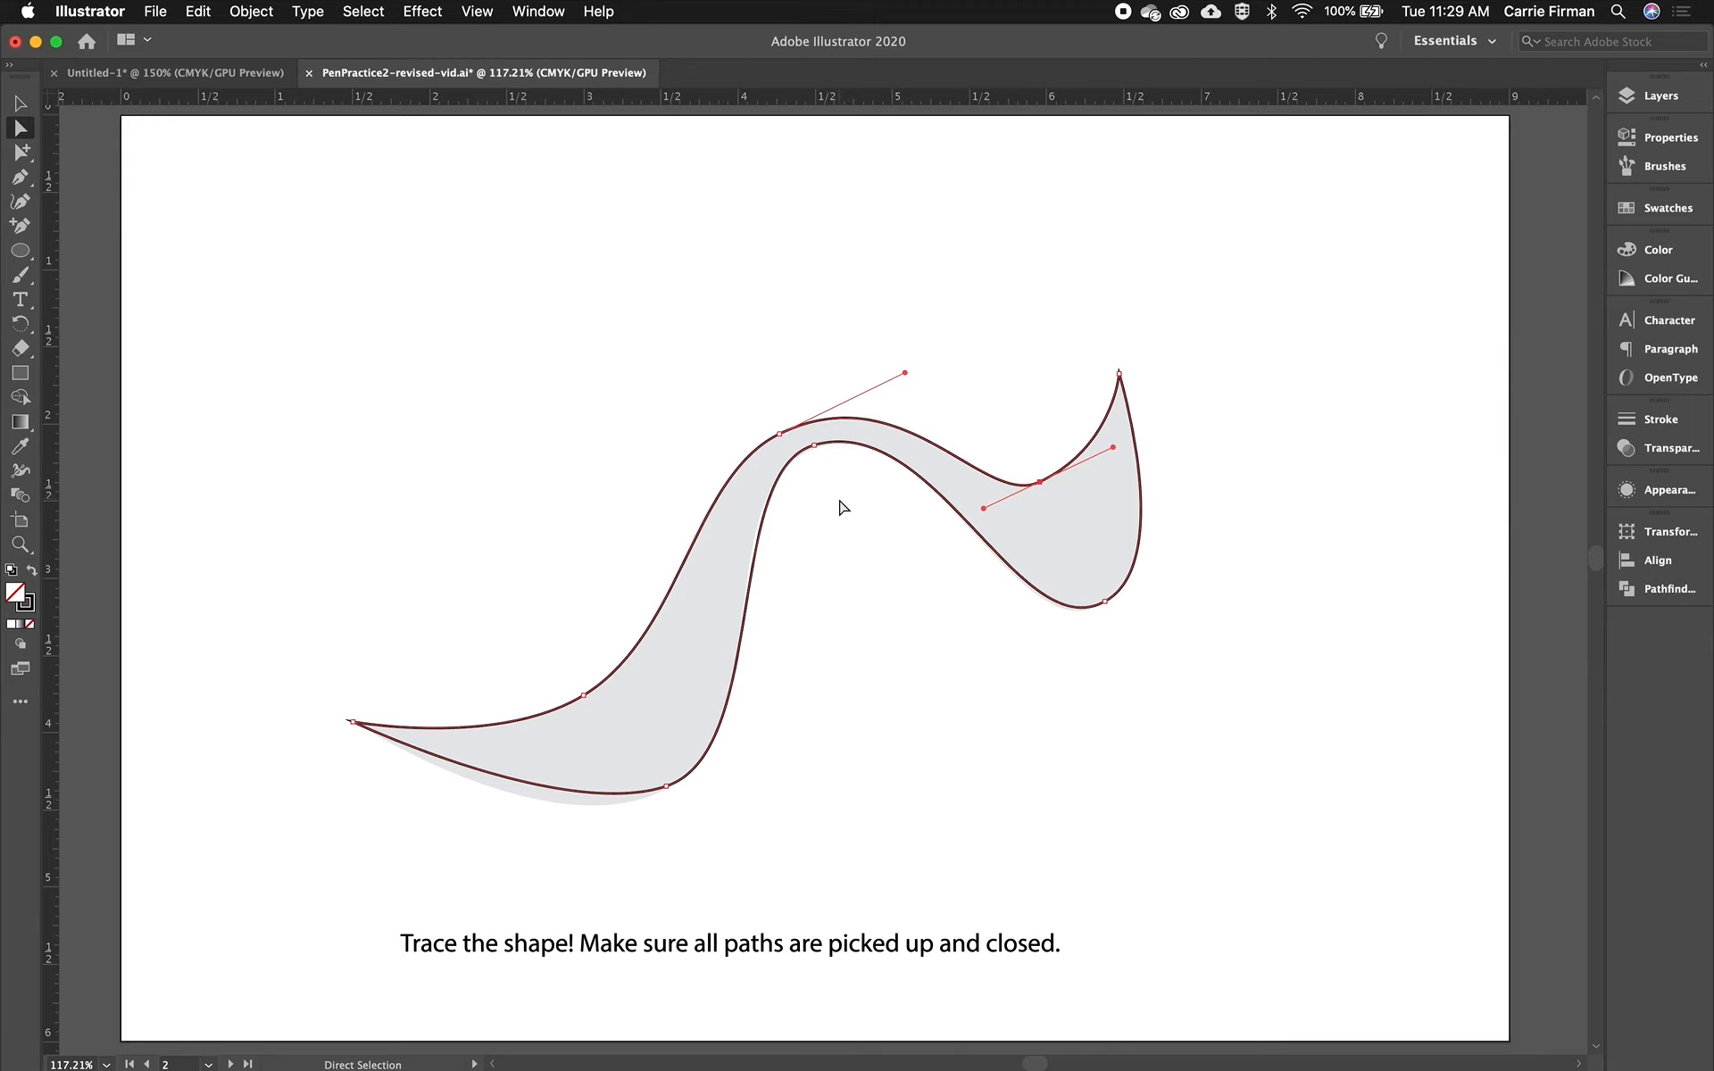
left_click(813, 445)
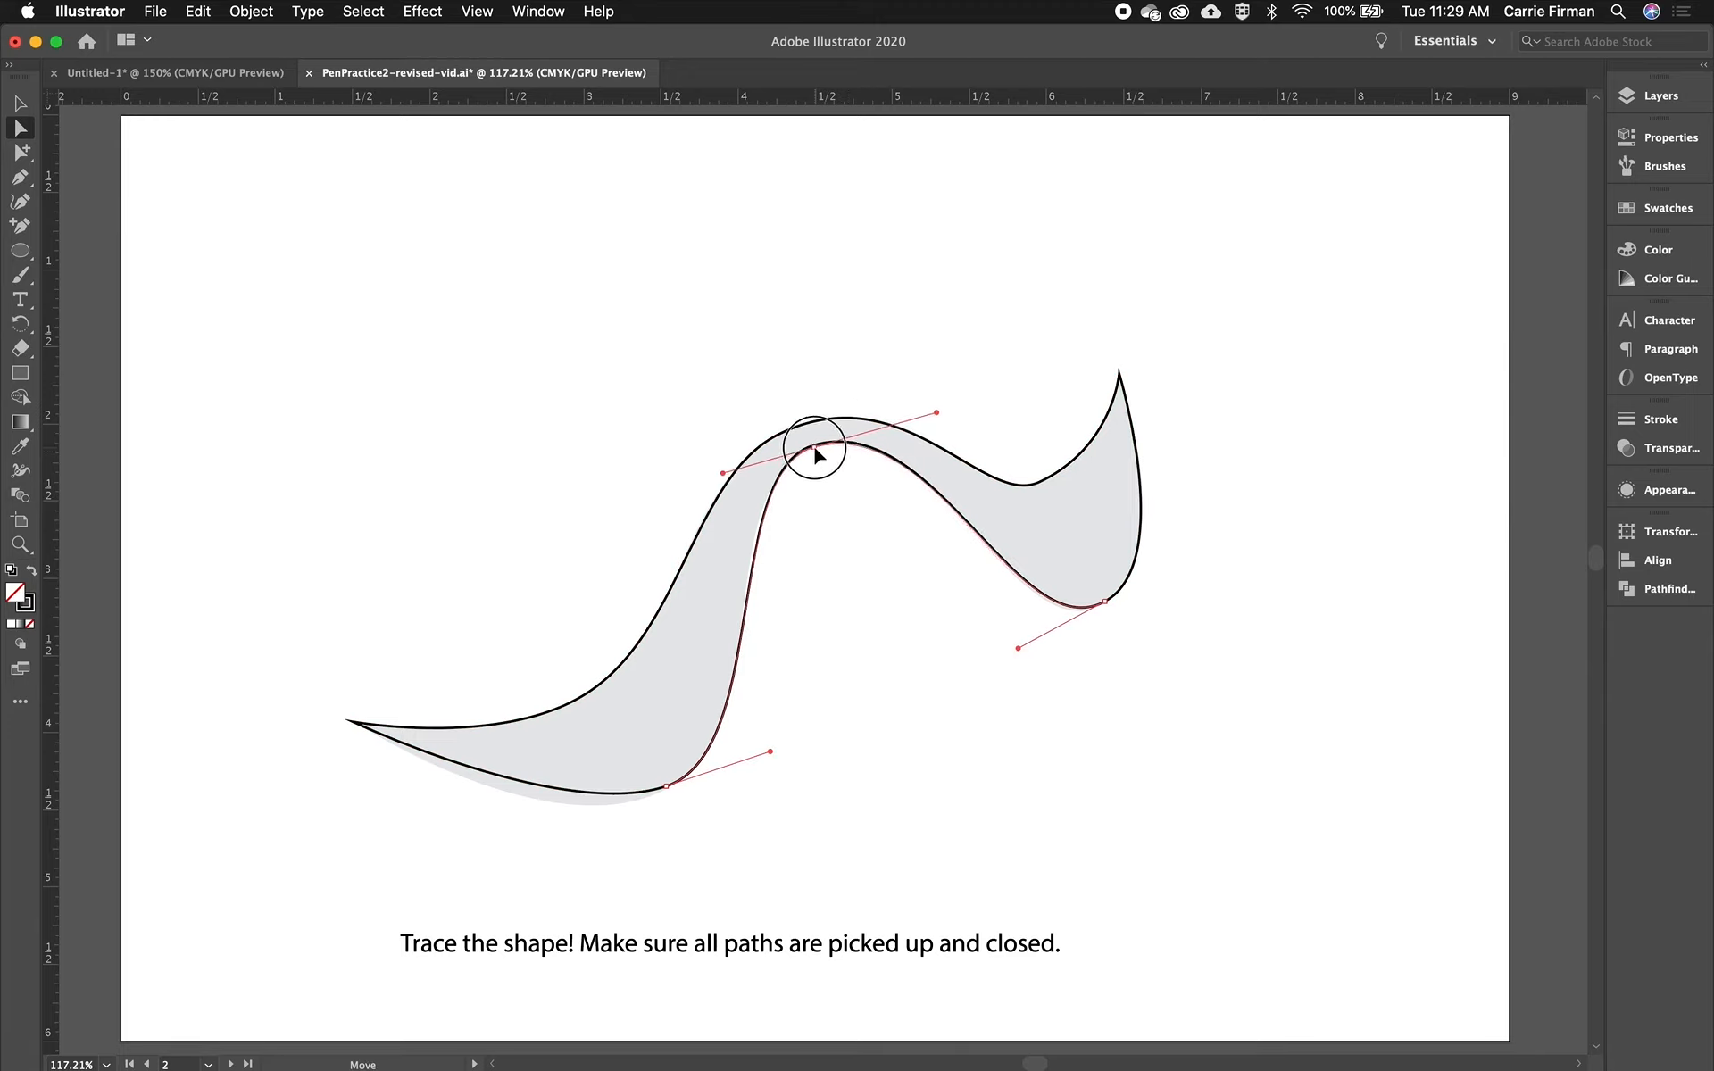
left_click_drag(813, 443, 810, 444)
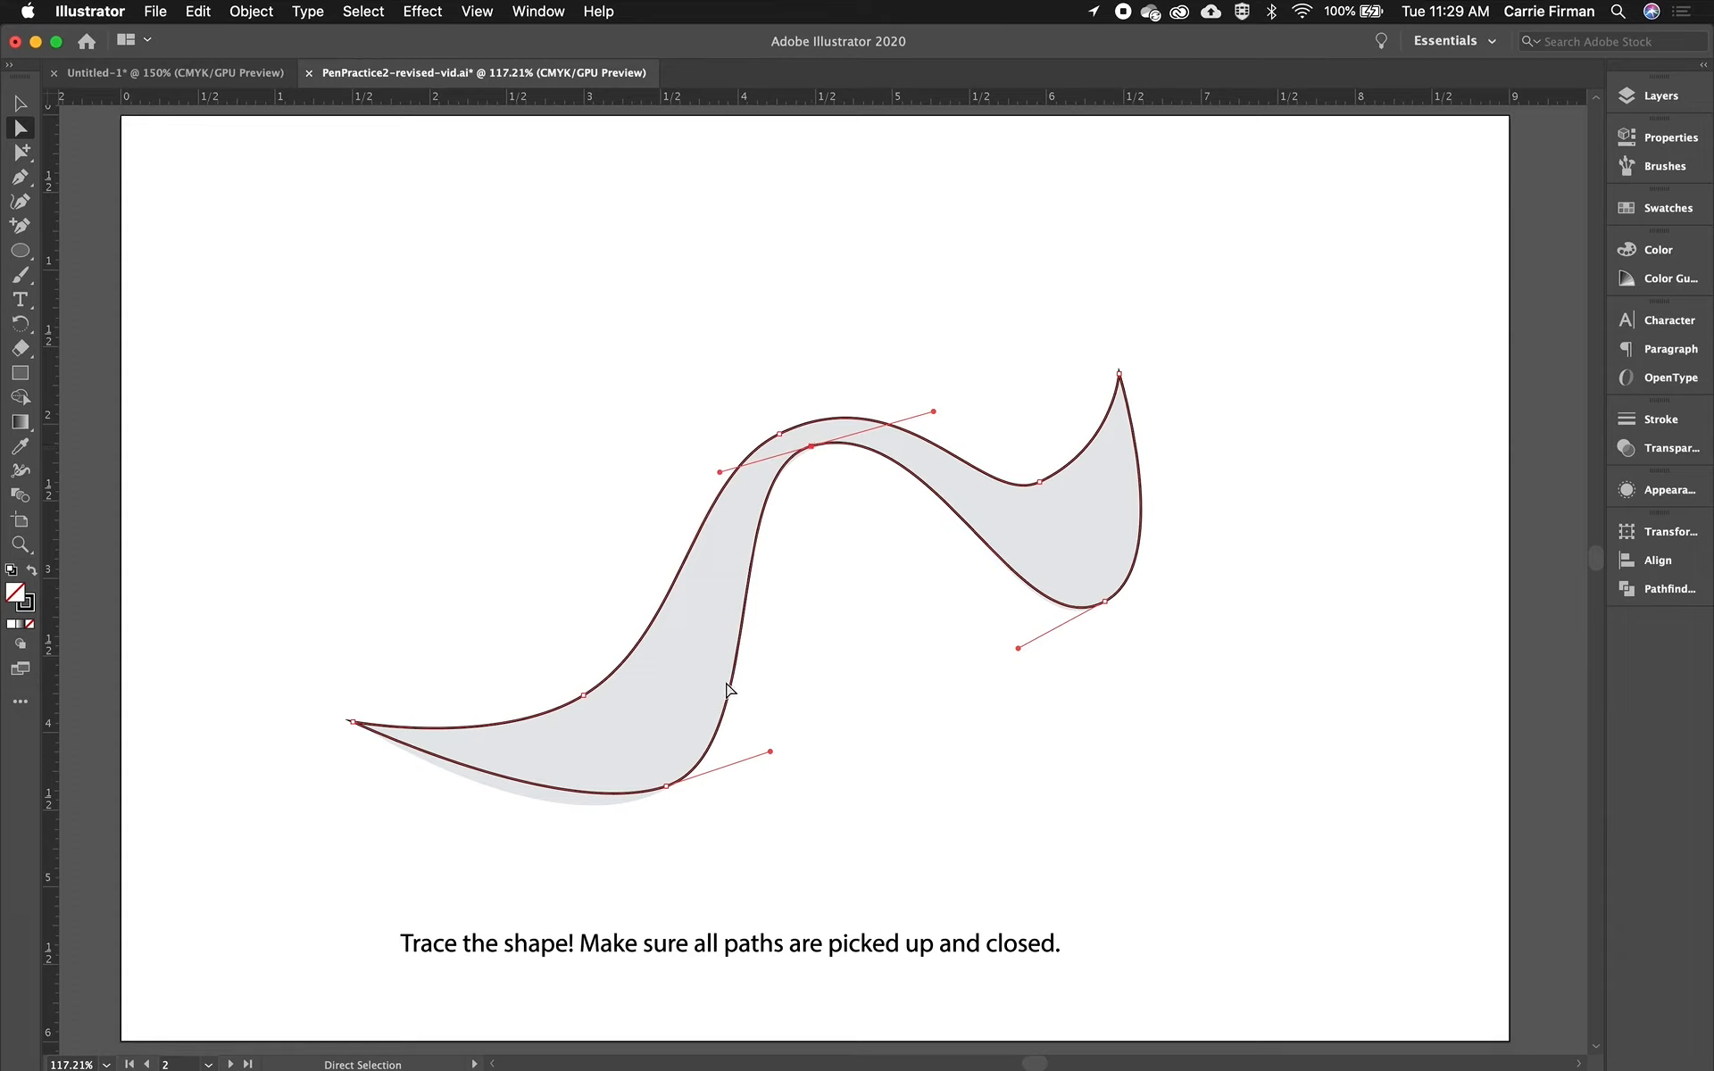
Adjust both handles of the wave's lower-left curve point to fit the bottom edge, and deselect the path
left_click(668, 787)
mouse_move(563, 820)
left_mouse_down()
mouse_move(536, 837)
mouse_move(552, 845)
left_mouse_up()
left_click_drag(763, 736, 779, 741)
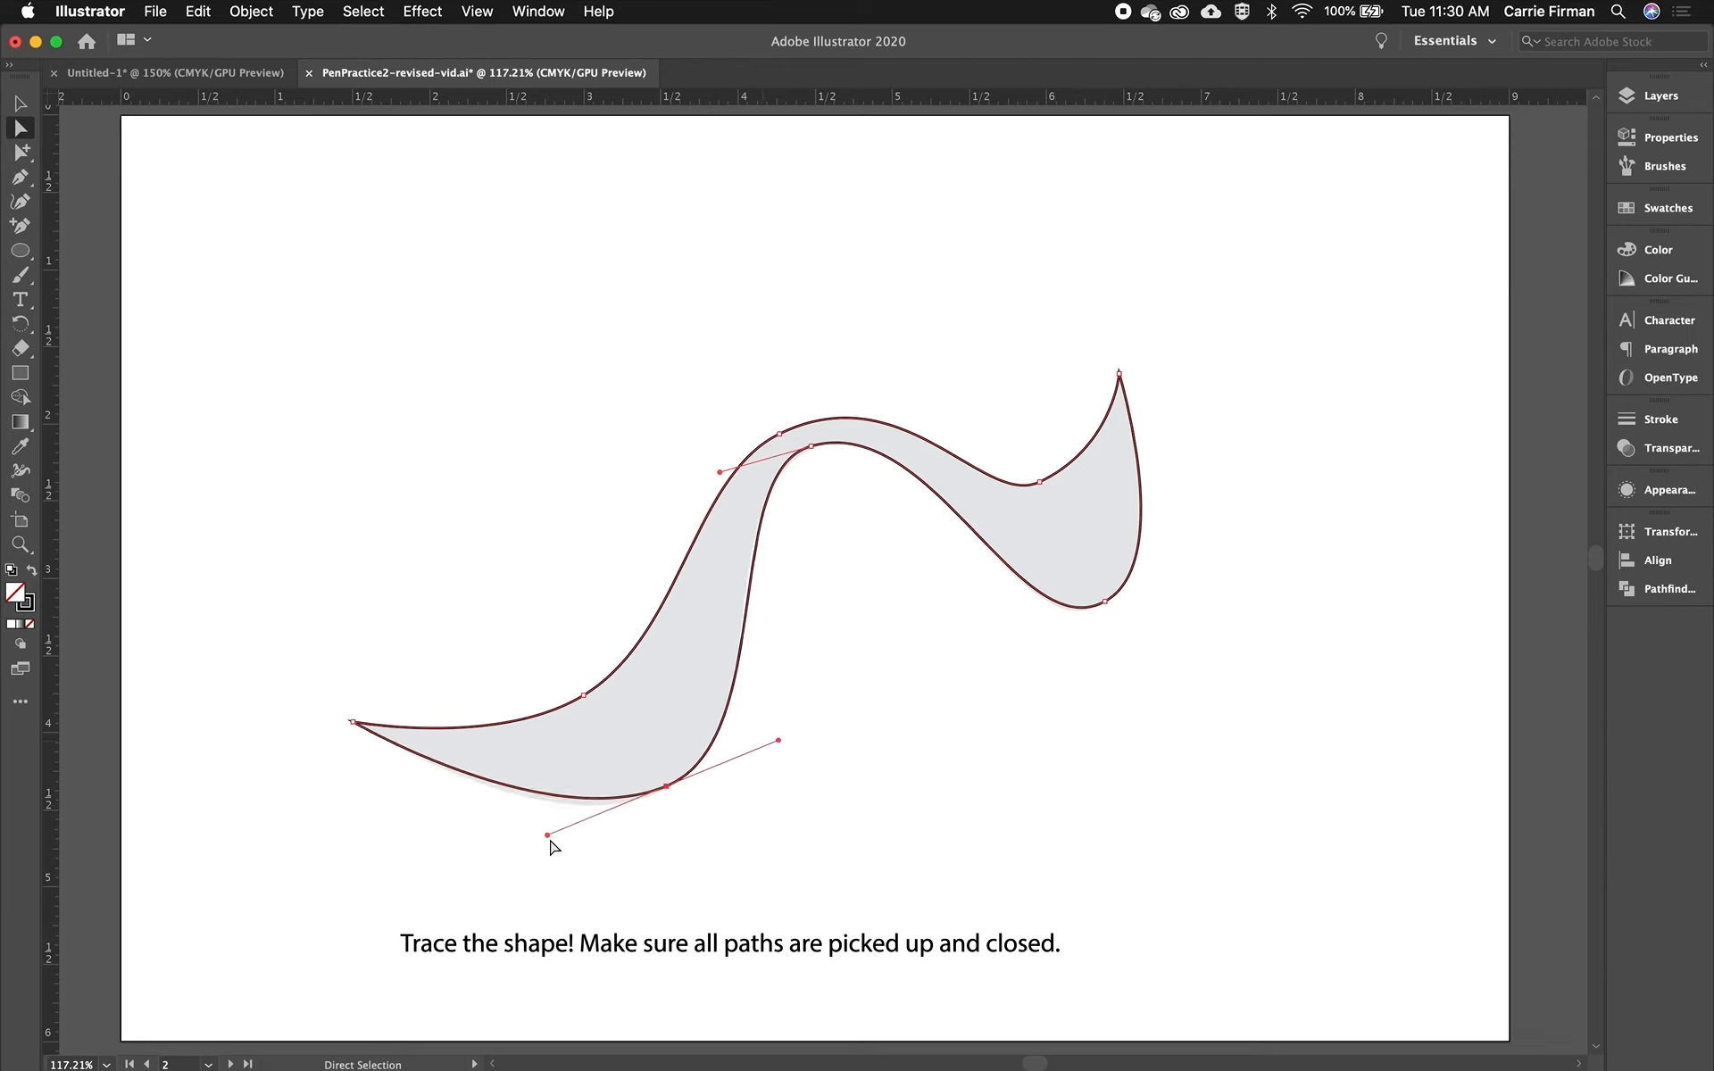
left_click_drag(548, 836, 546, 843)
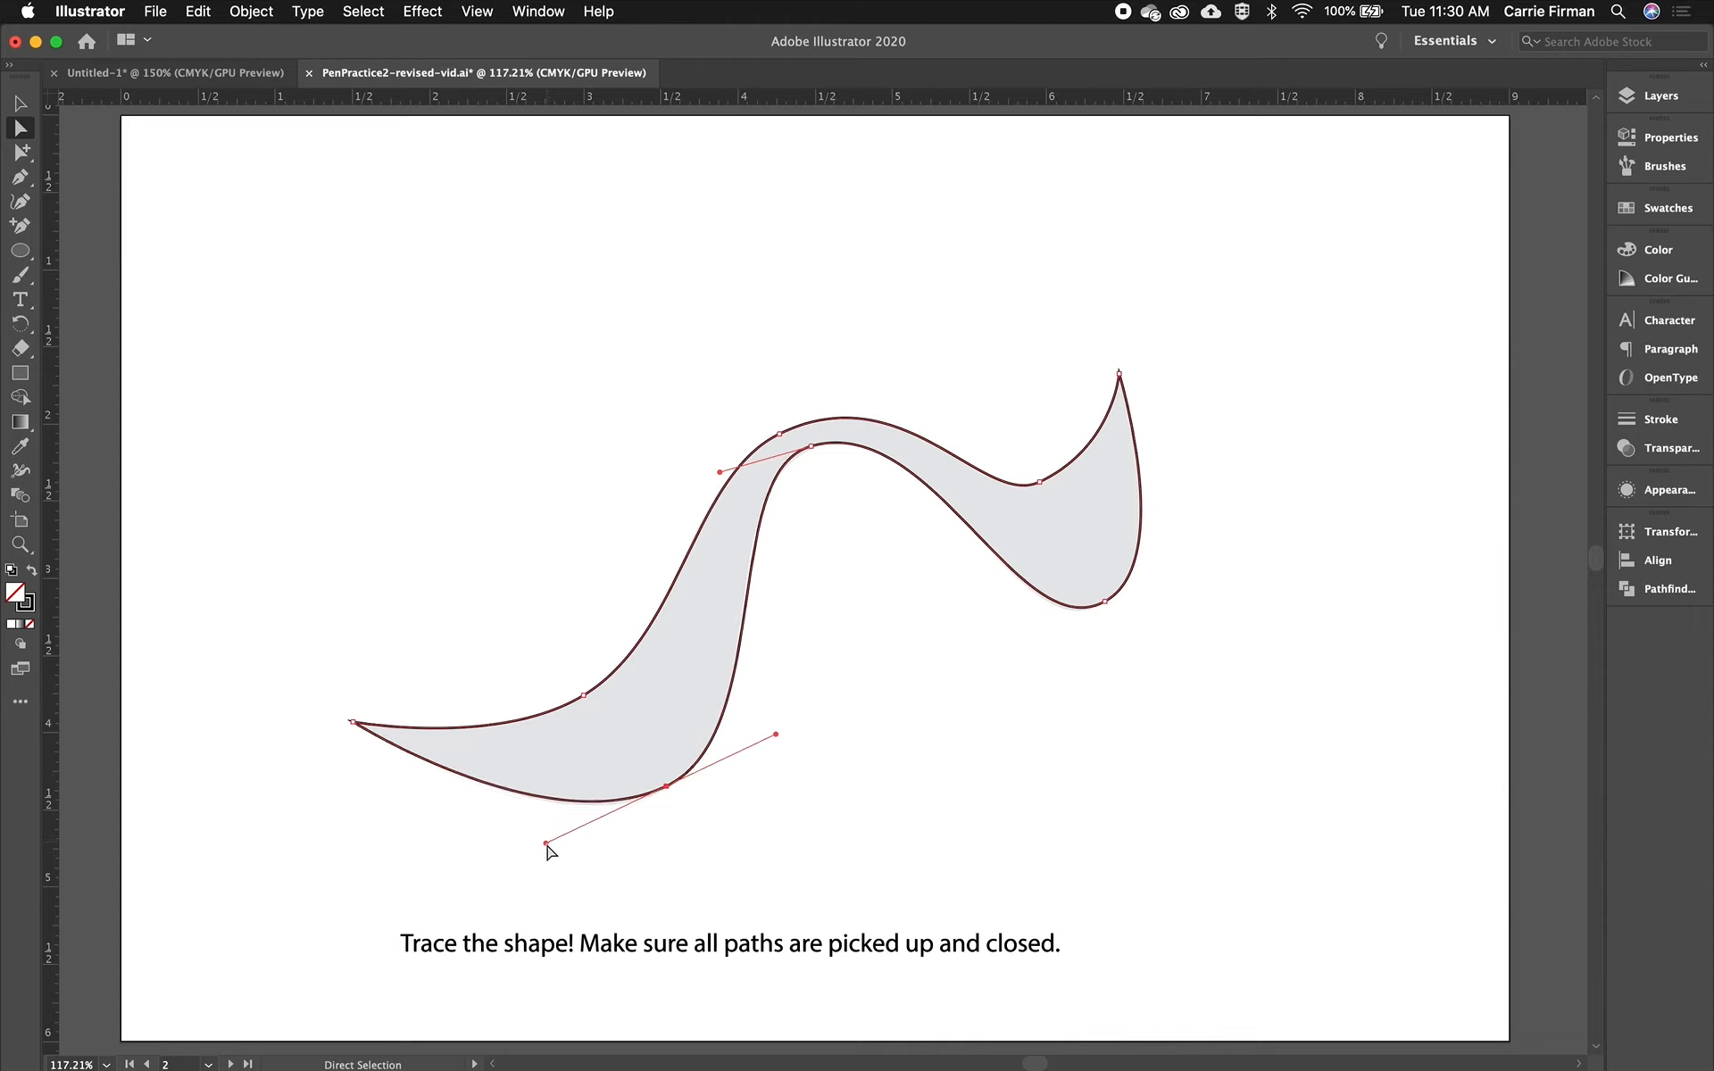
left_click(984, 838)
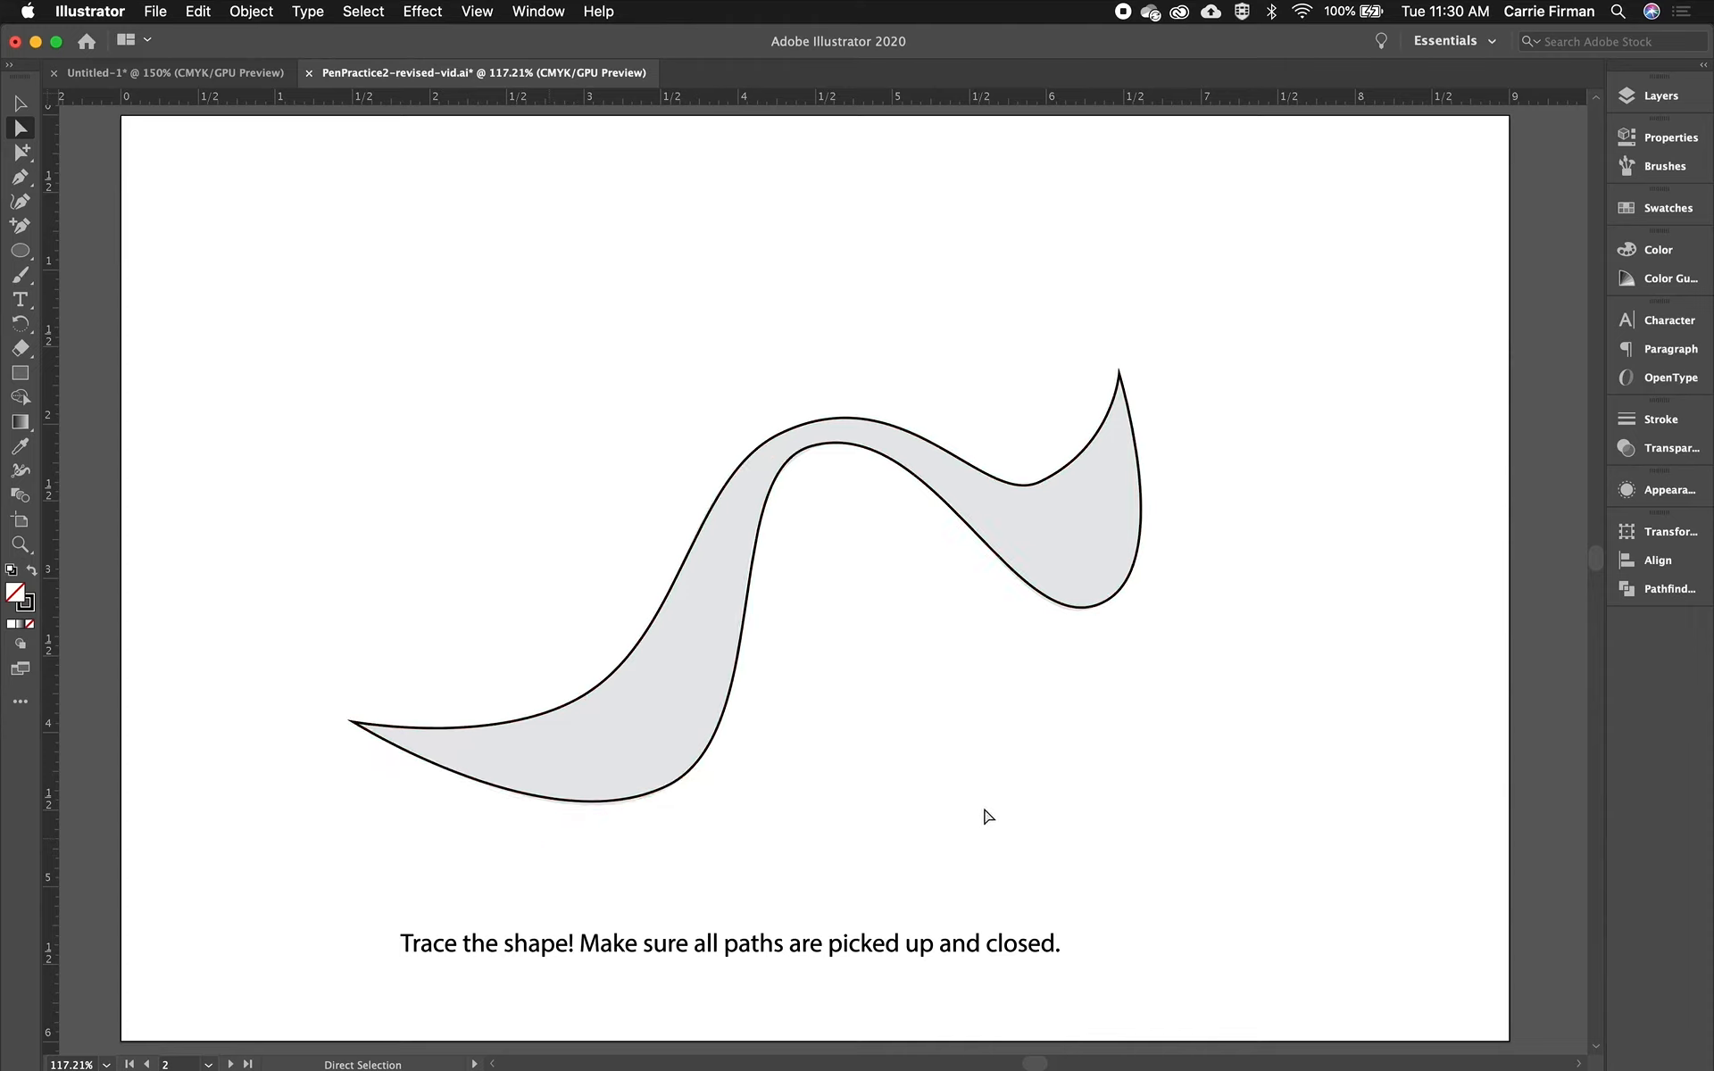
On the next artboard, start a Pen tool path along the gray shape's flat base and curve it up to the narrow left waist
left_click_drag(1401, 826, 4, 696)
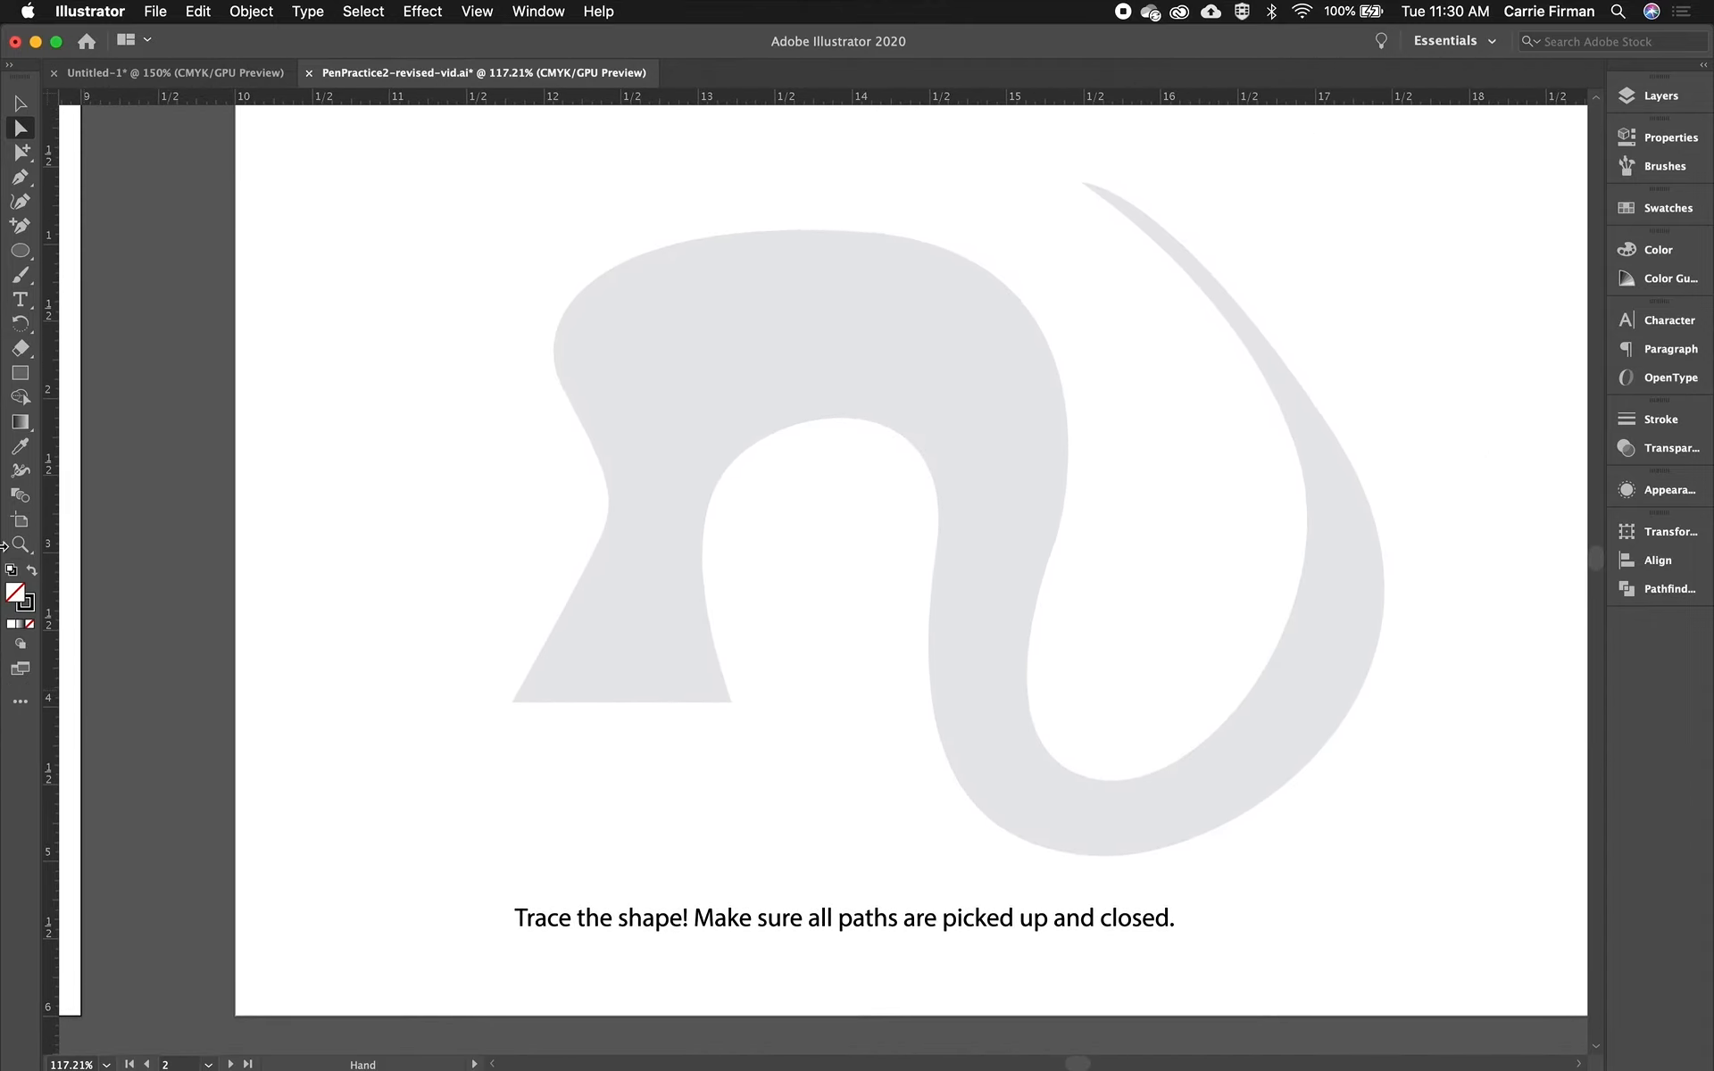
left_click(21, 179)
left_click(729, 703)
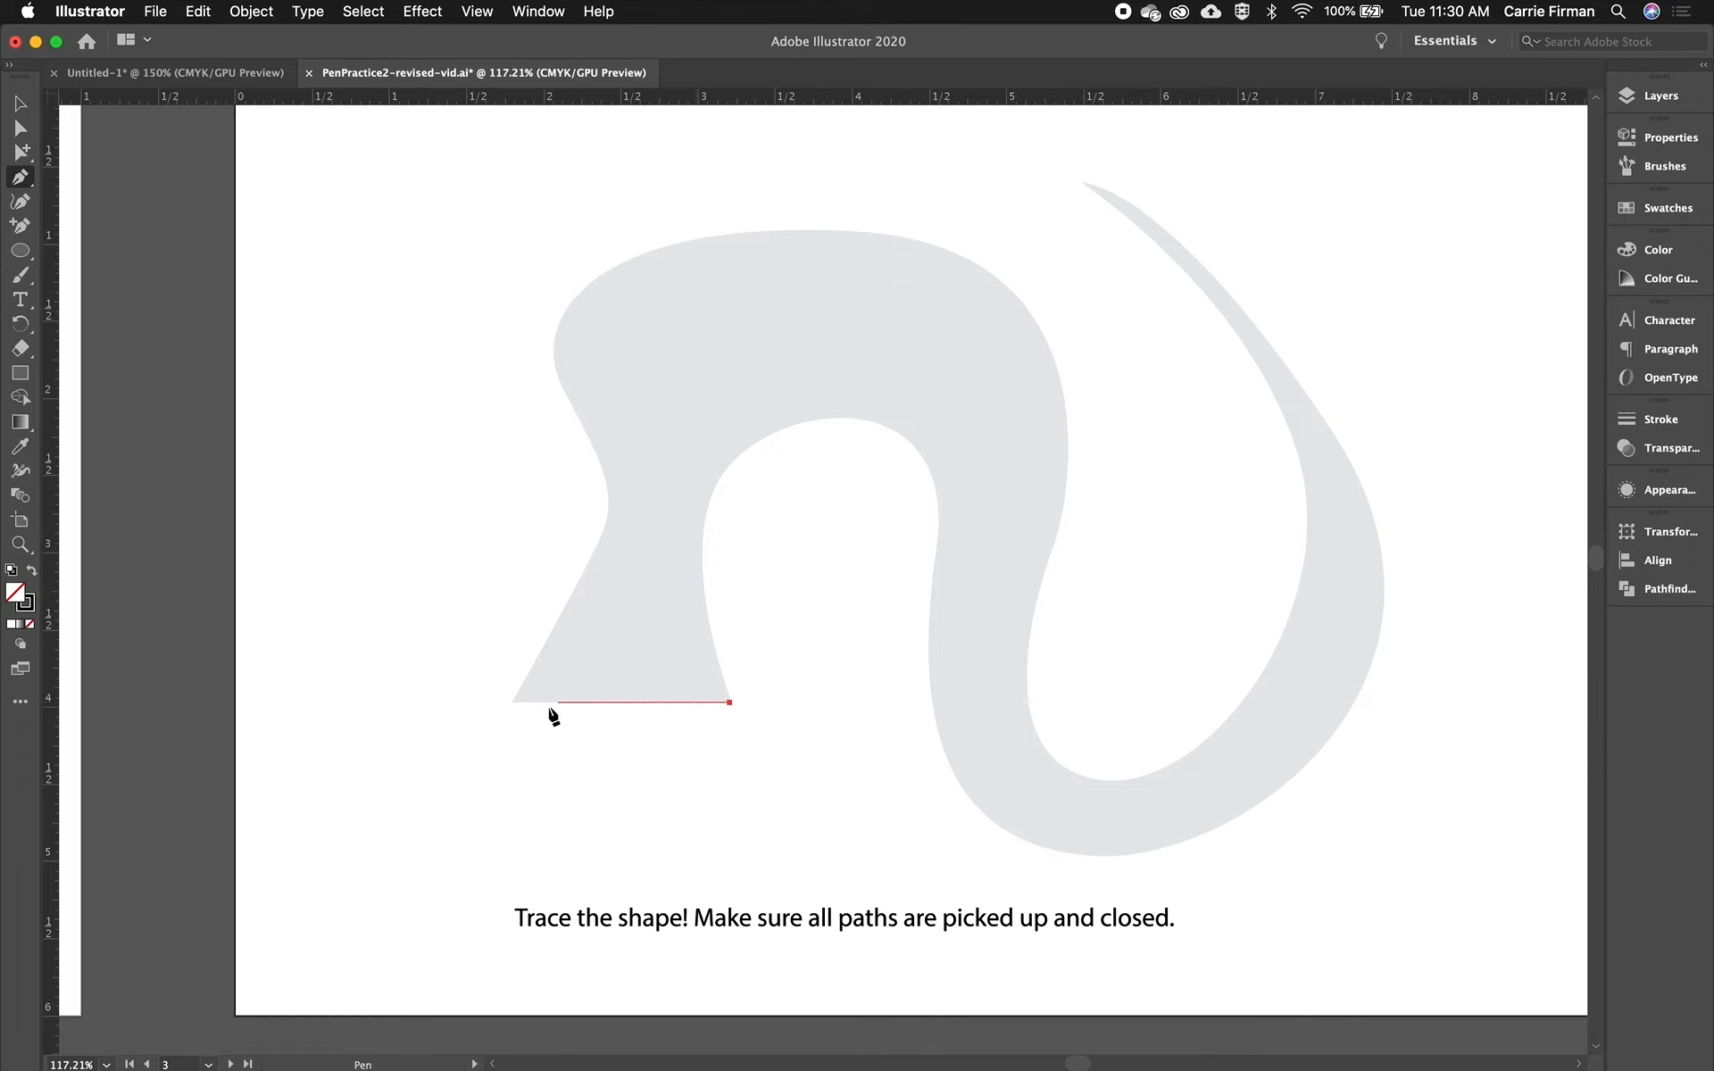
left_click(513, 703)
left_click_drag(609, 503, 612, 438)
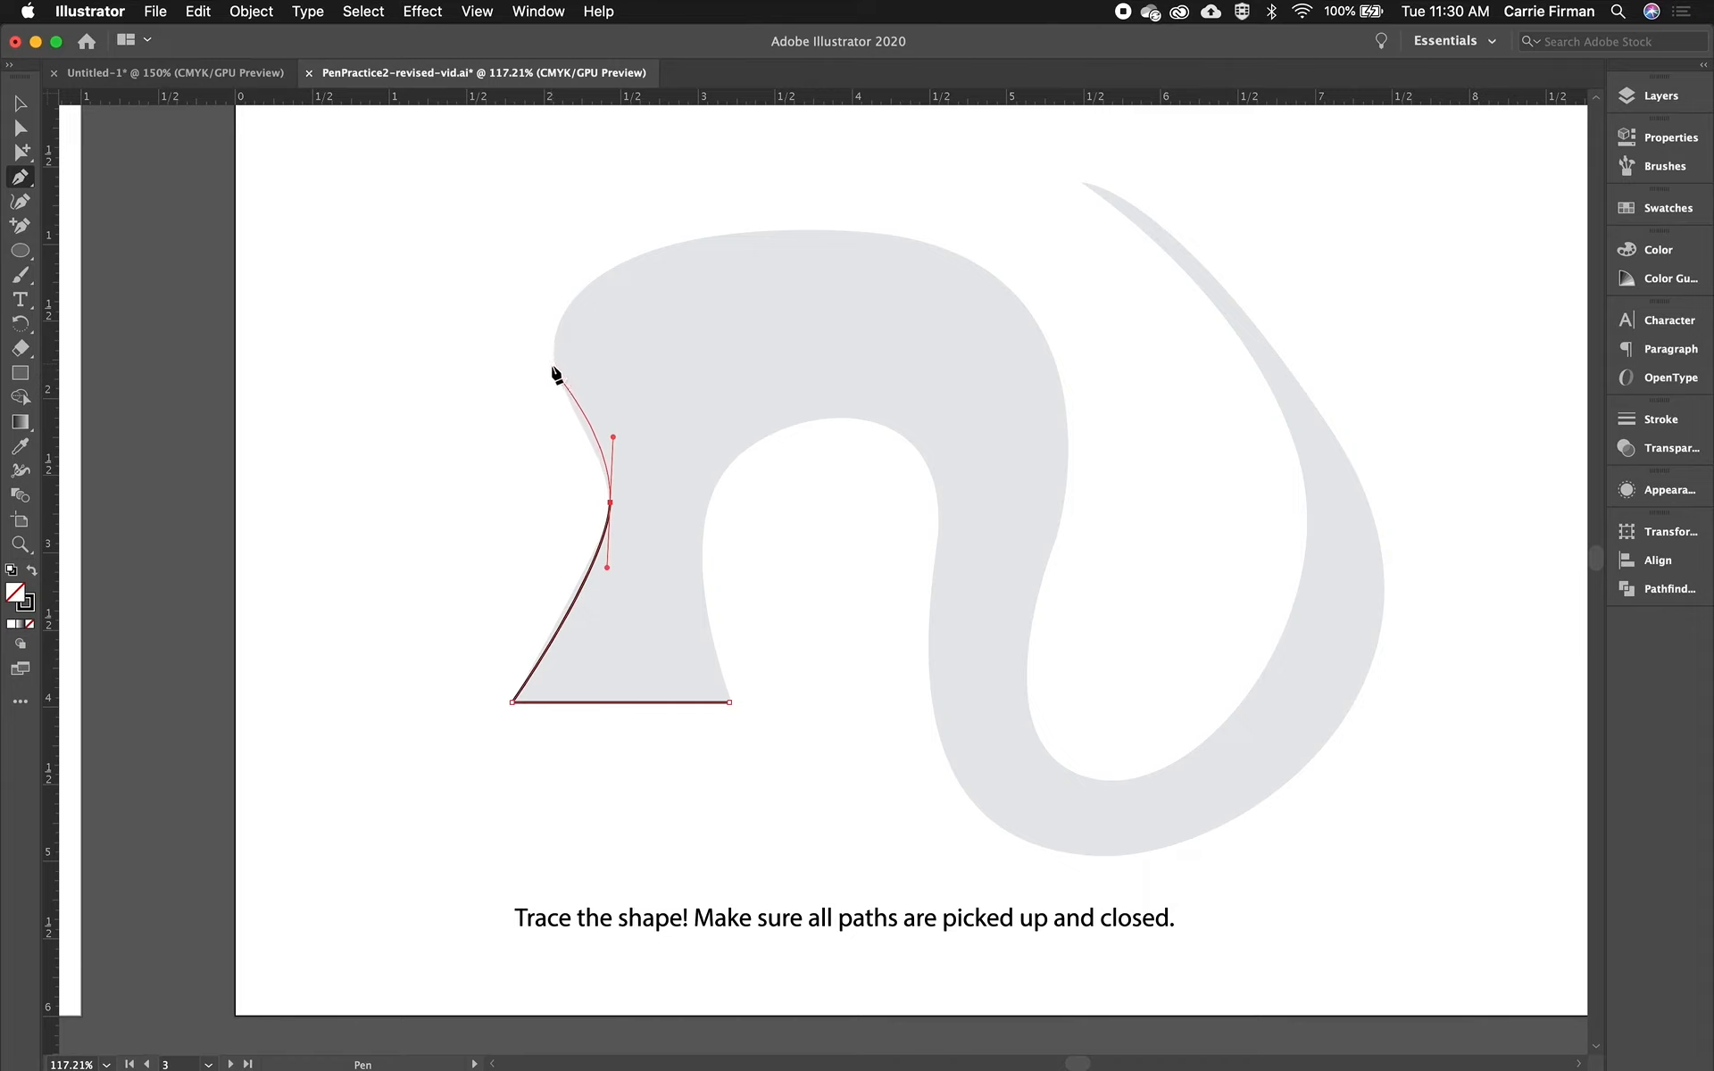
Continue the path with curve points around the shape's upper-left bulge, across its top and onto its right shoulder
left_click_drag(557, 331, 580, 274)
left_click_drag(806, 229, 942, 231)
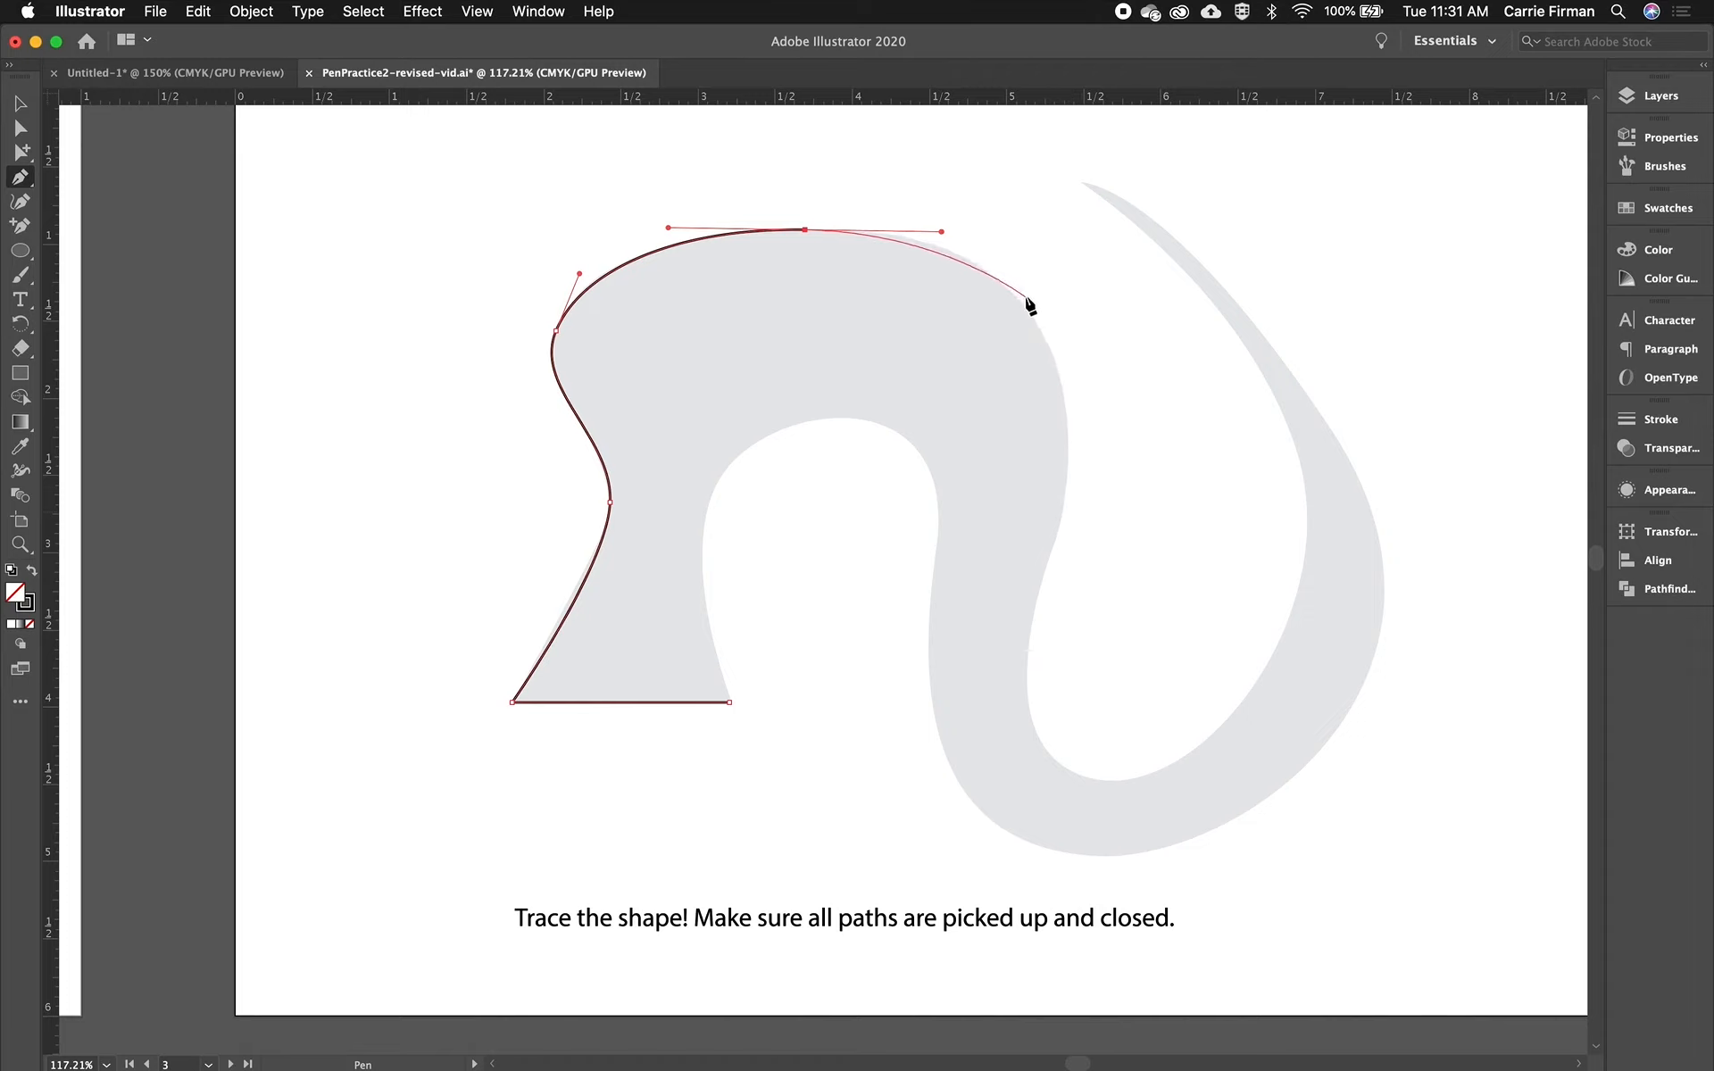
left_click(1049, 345)
left_click_drag(1051, 351, 1068, 417)
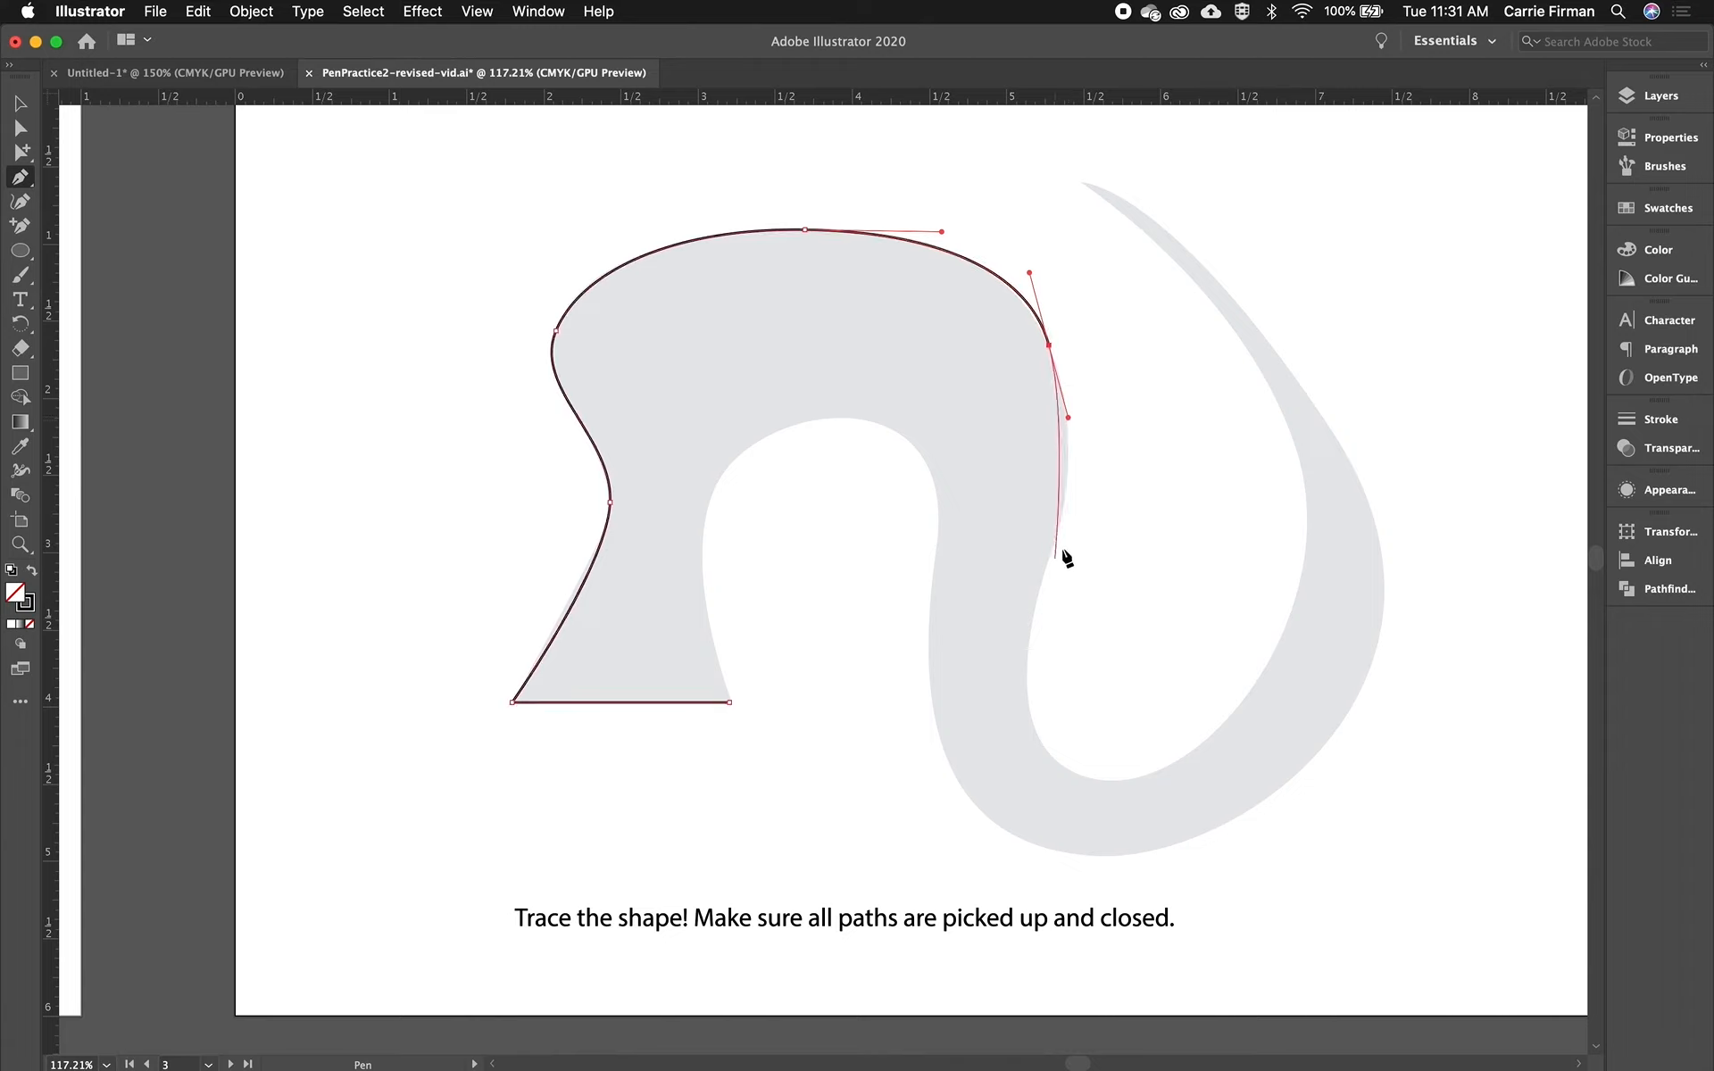
Continue the path down the right side, around the inner bowl and up the tail's inner edge to a corner point at its tip
left_click_drag(1060, 531, 1043, 589)
left_click_drag(1071, 770, 1150, 801)
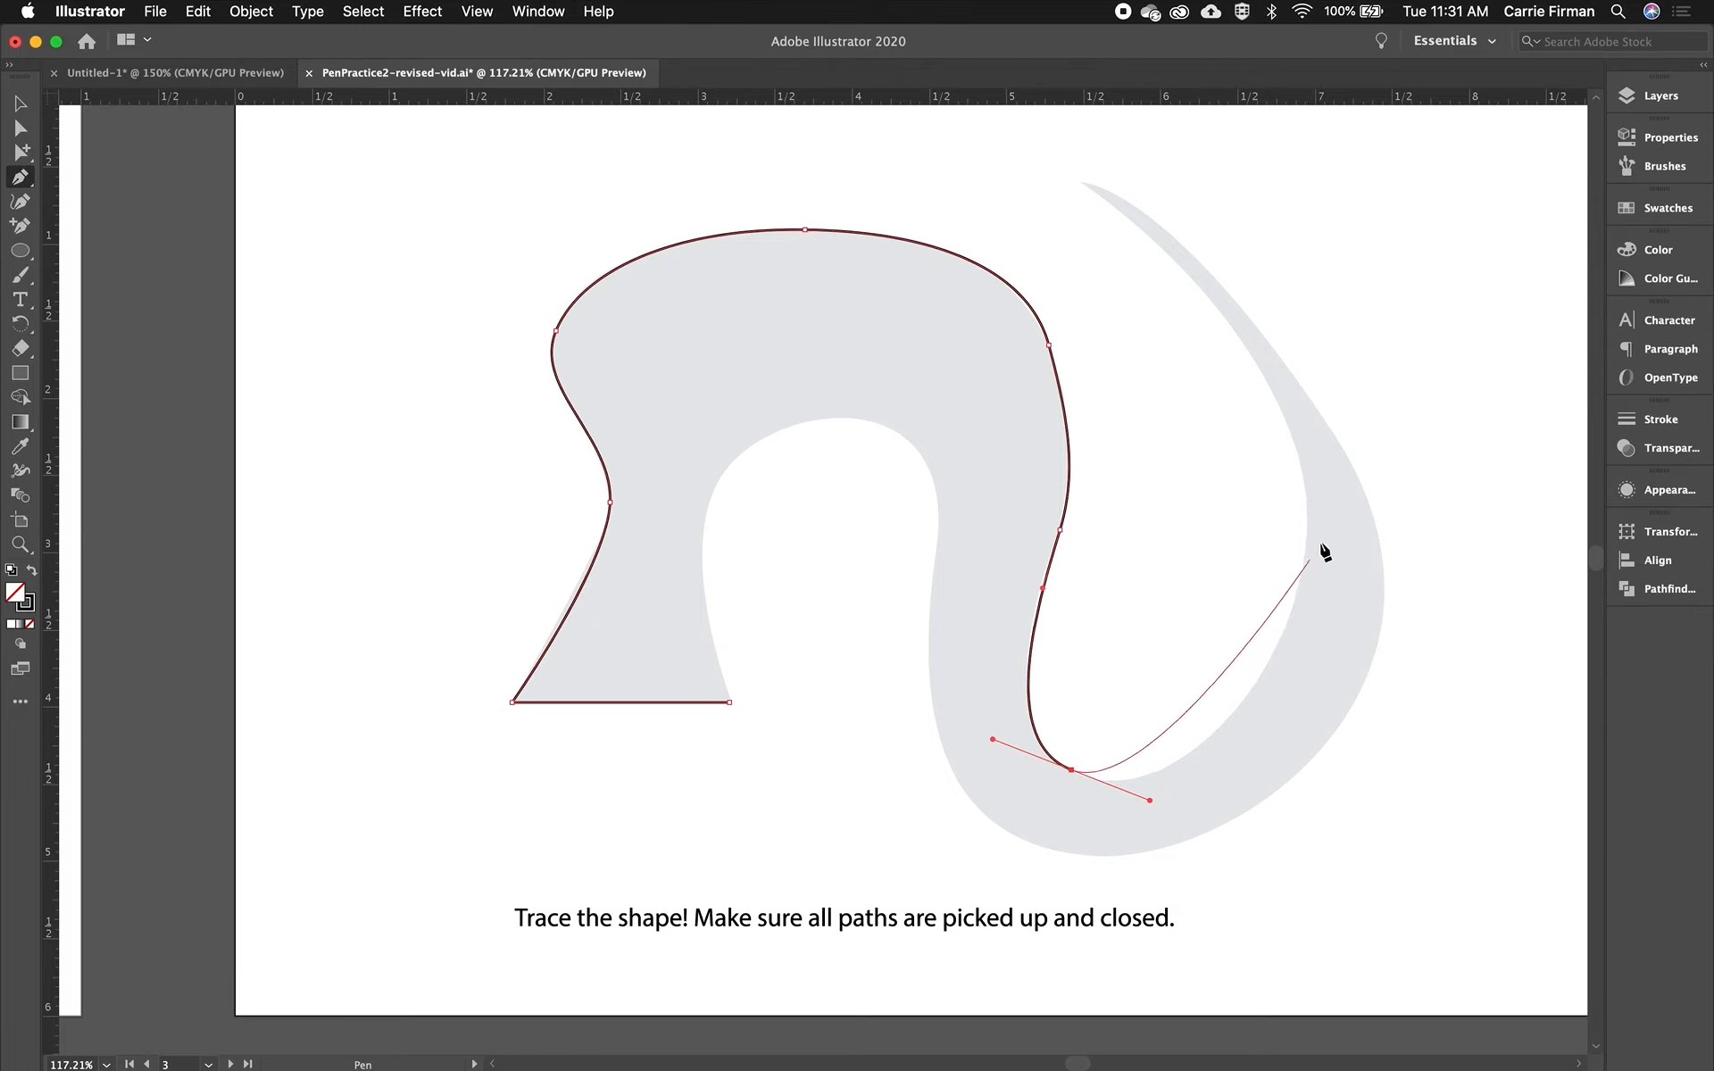
left_click_drag(1283, 633, 1310, 542)
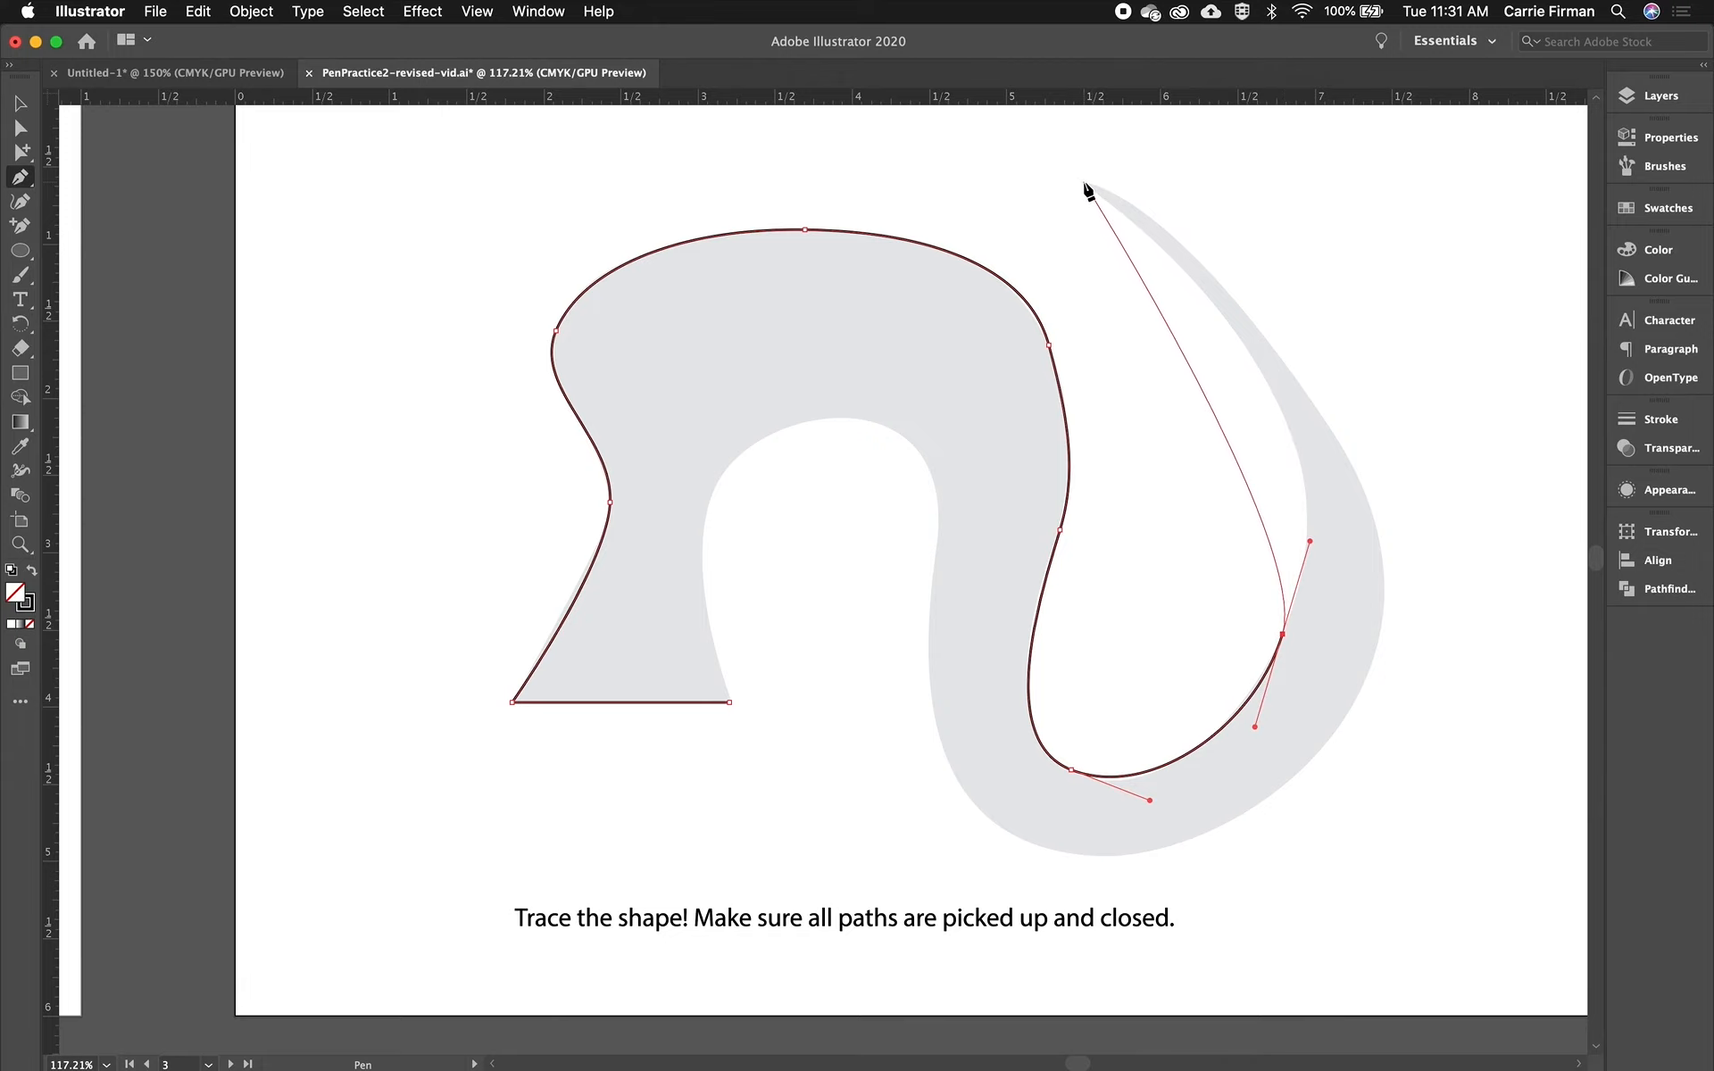
left_click_drag(1246, 348, 1179, 261)
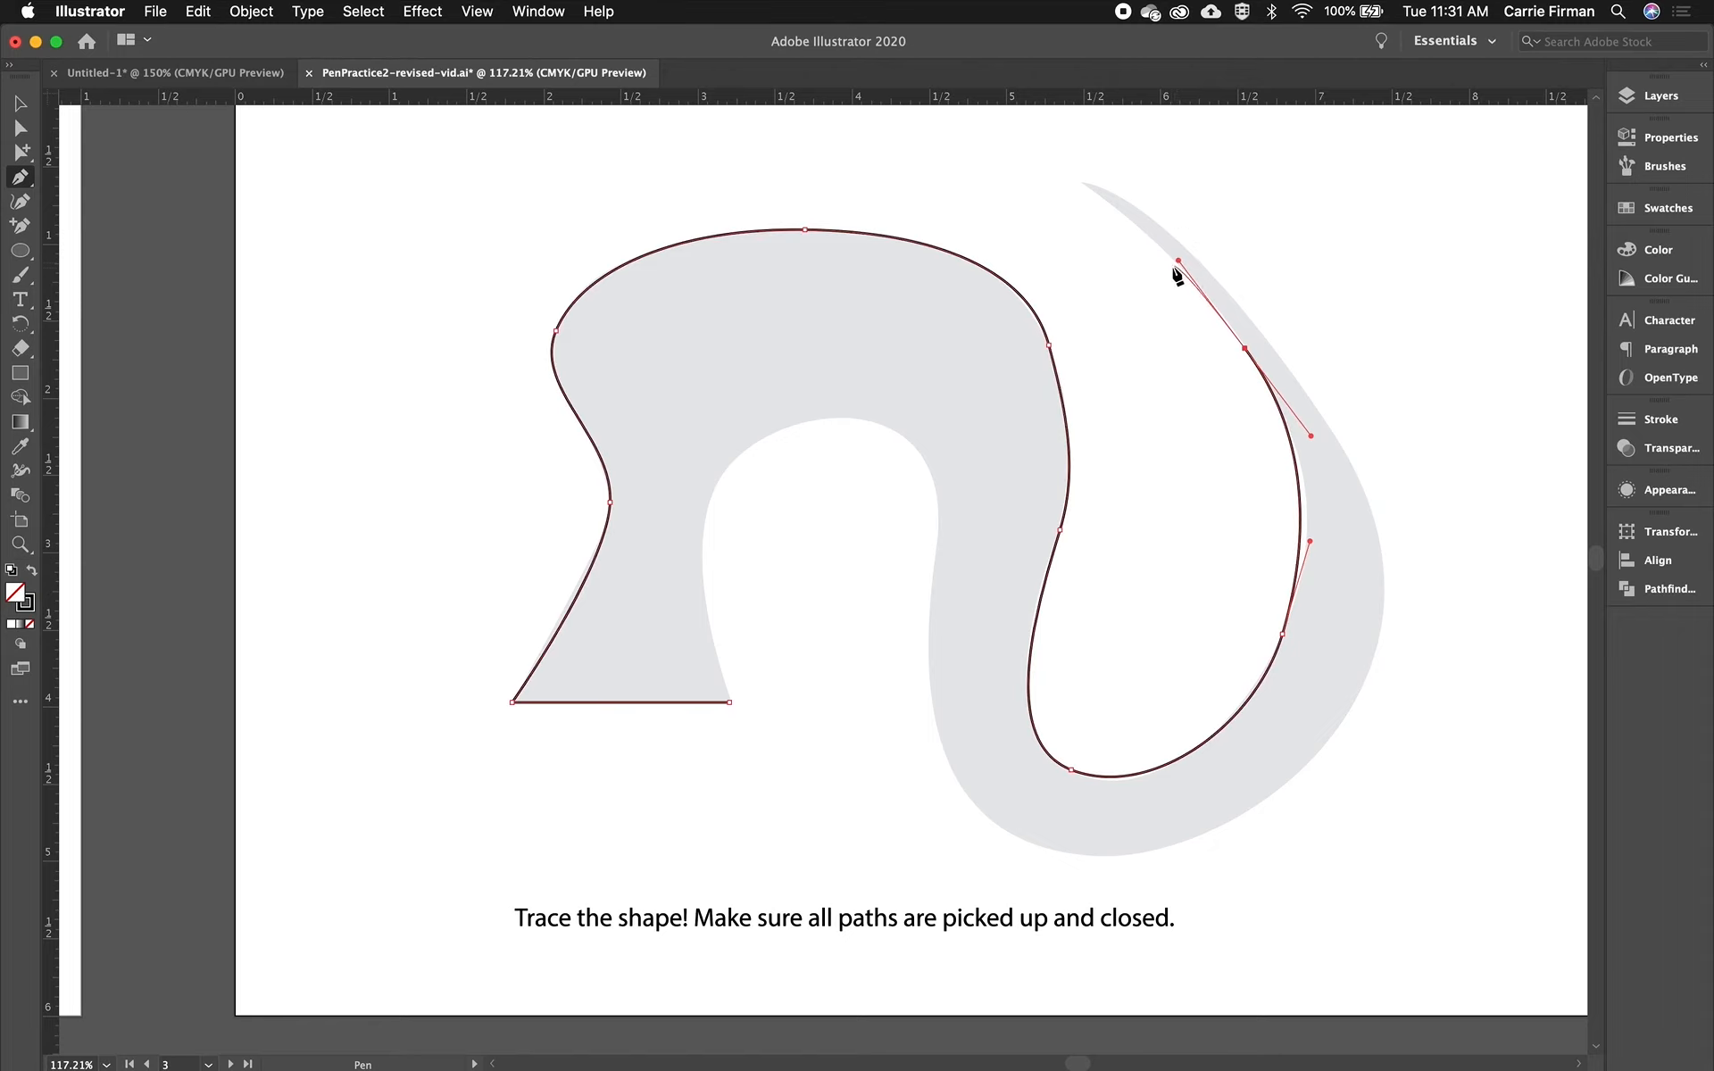
left_click(1080, 183)
Curve the path back down the tail's outer edge and around the bottom of the gray bowl
left_click_drag(1269, 340, 1347, 447)
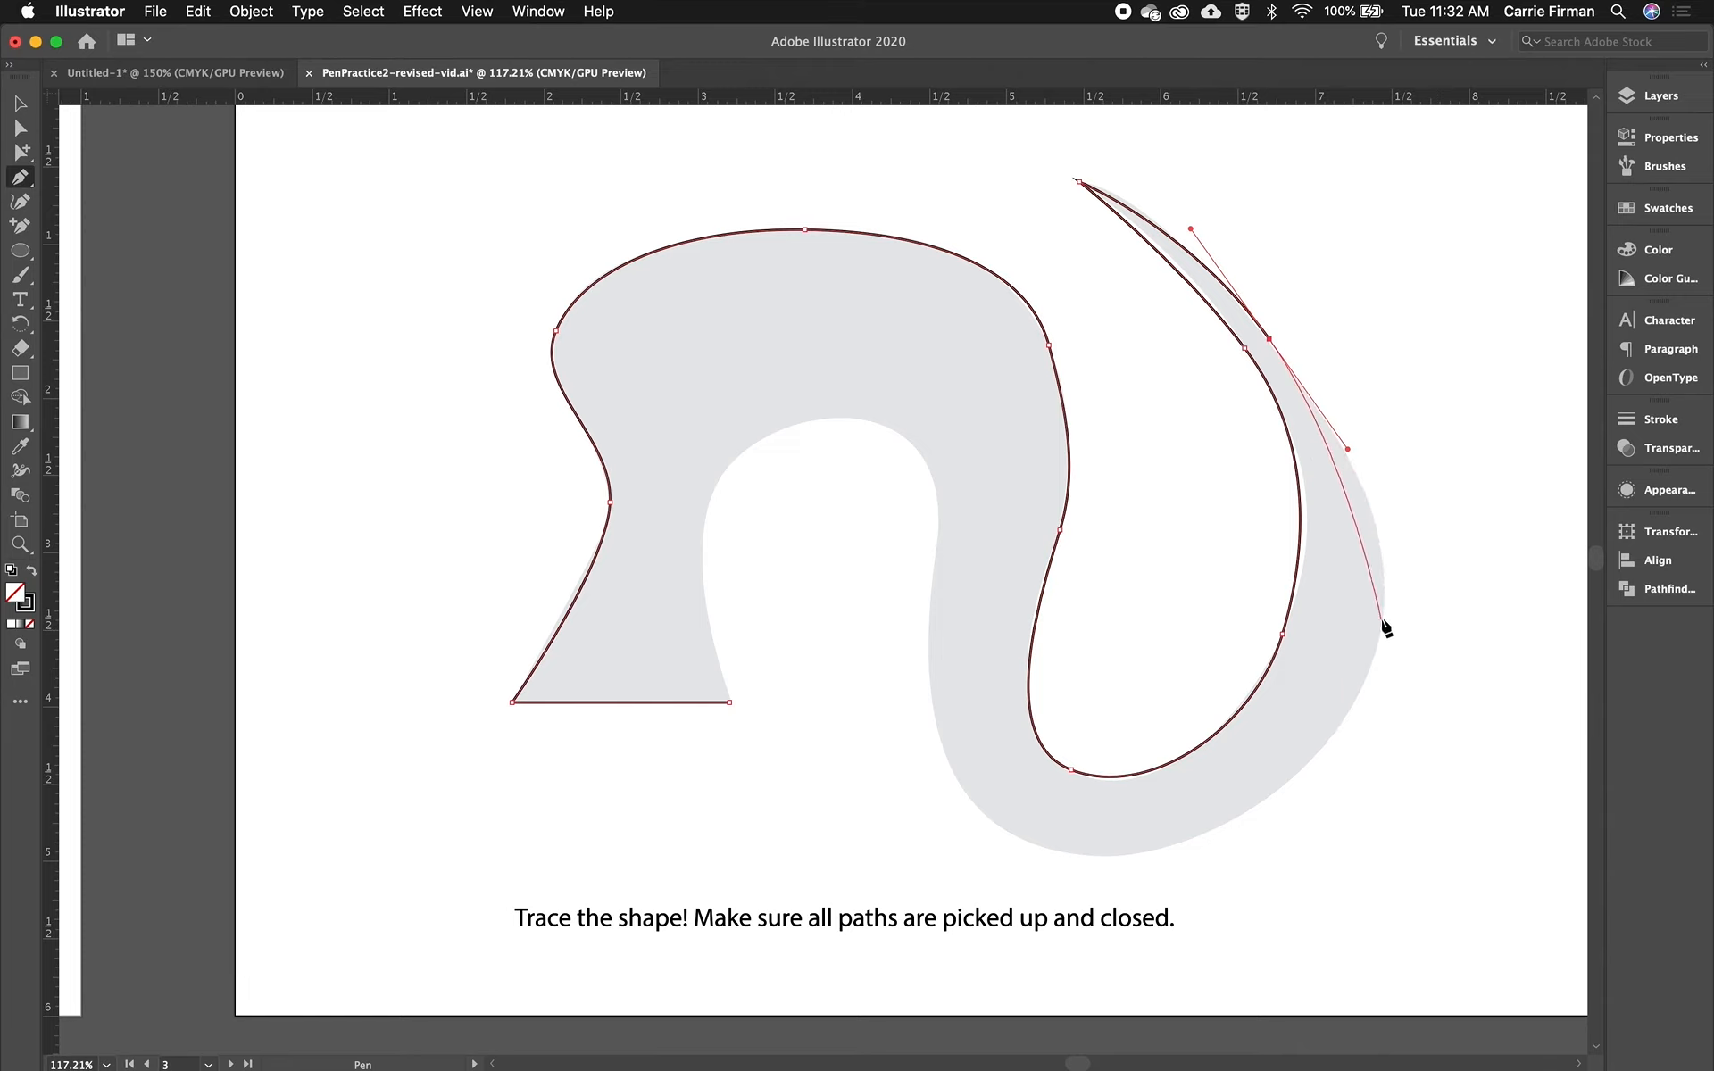
left_click_drag(1383, 614, 1366, 712)
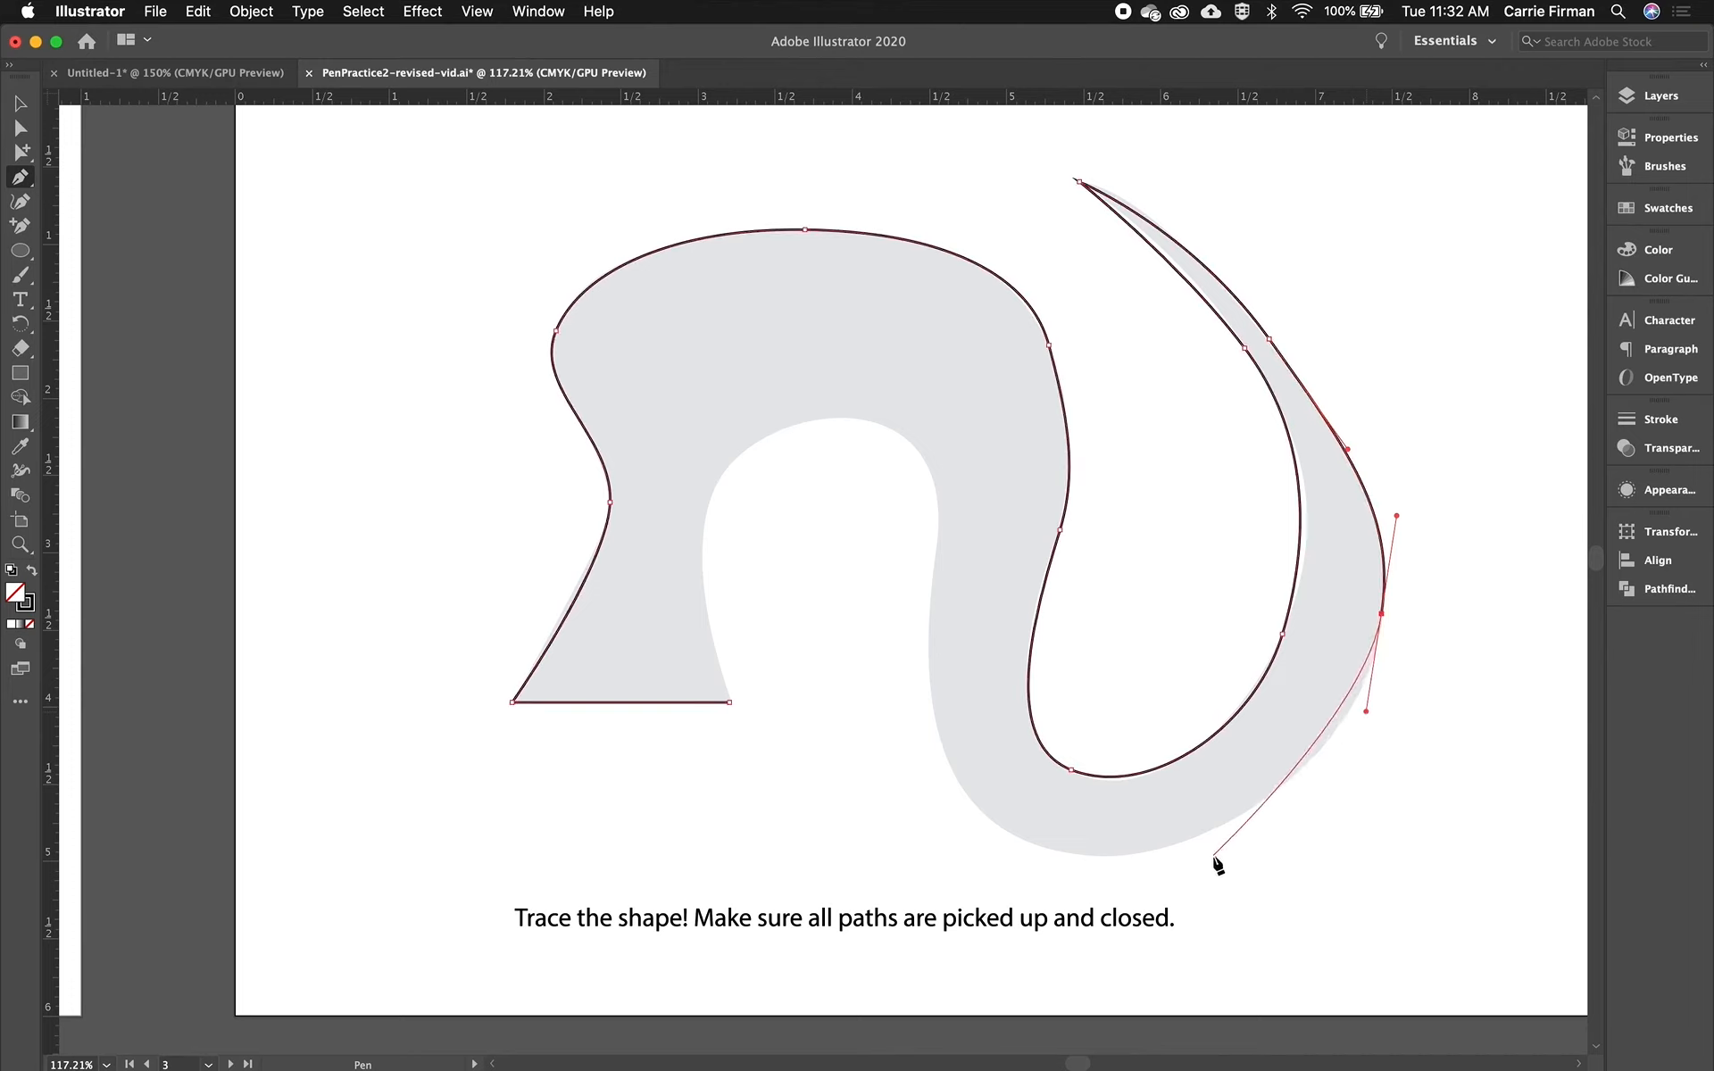
left_click(1053, 849)
left_click_drag(1053, 849, 849, 810)
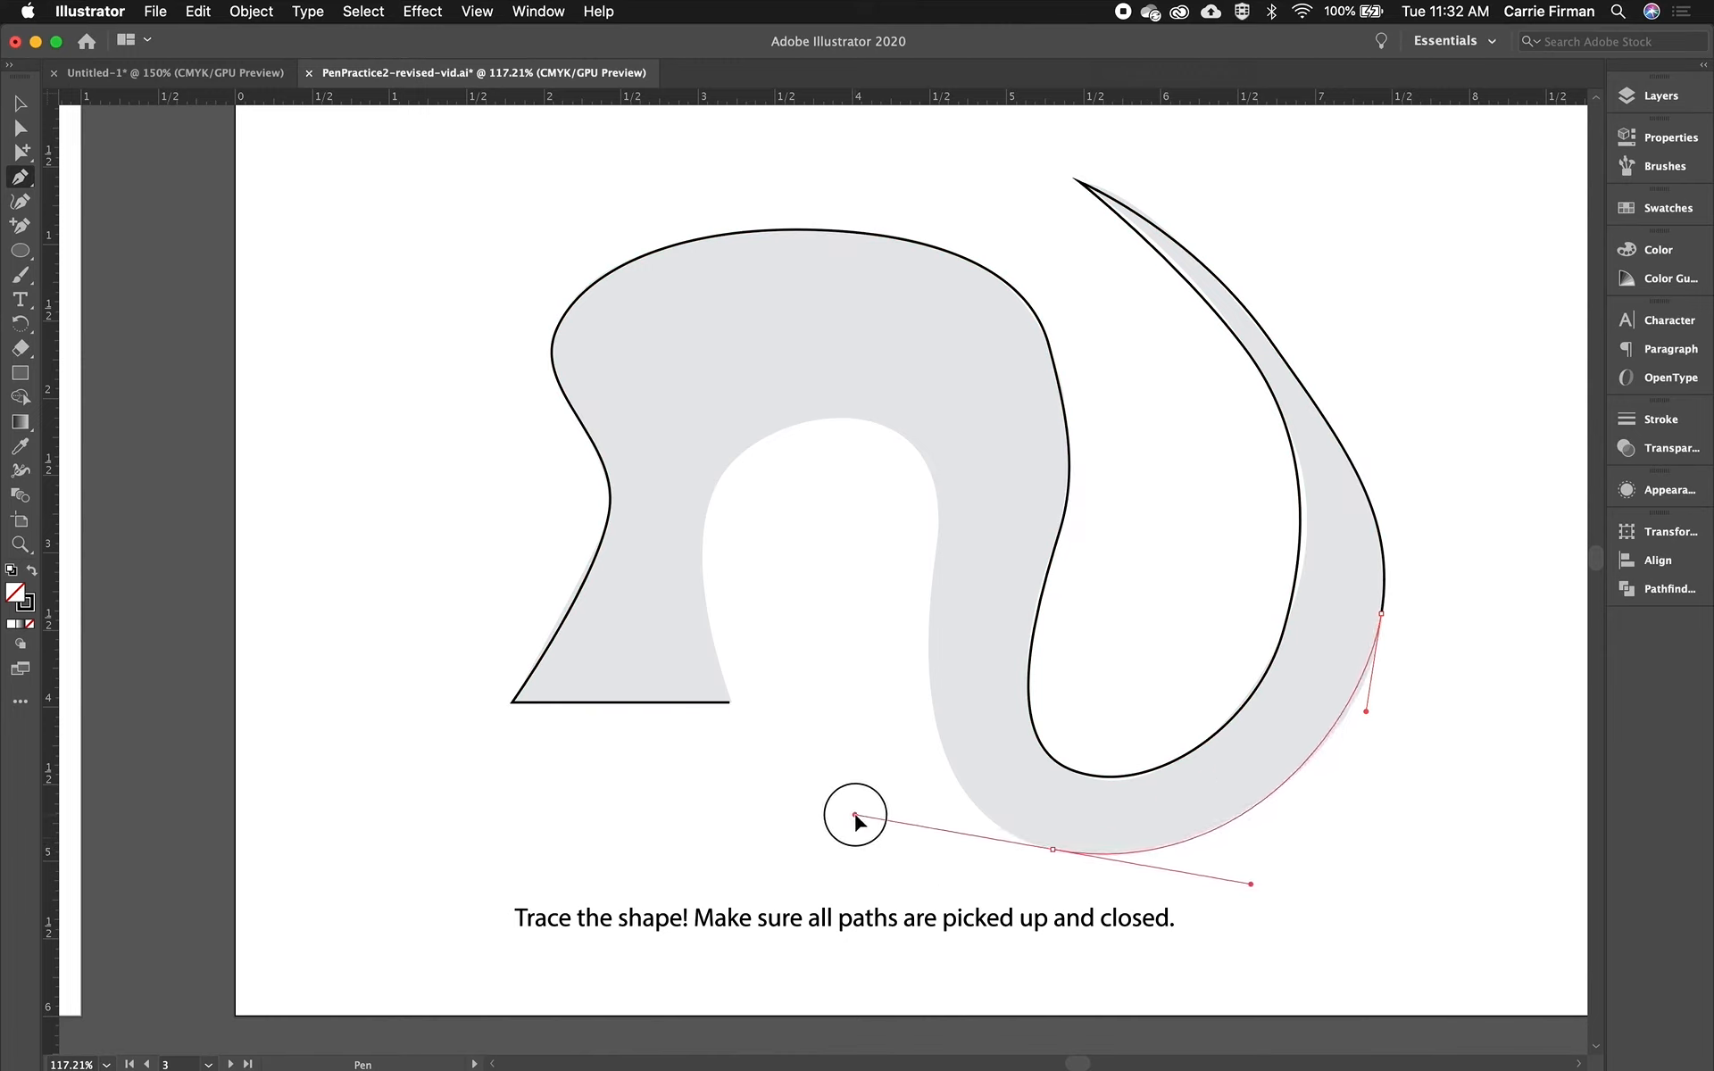
left_click_drag(855, 816, 854, 815)
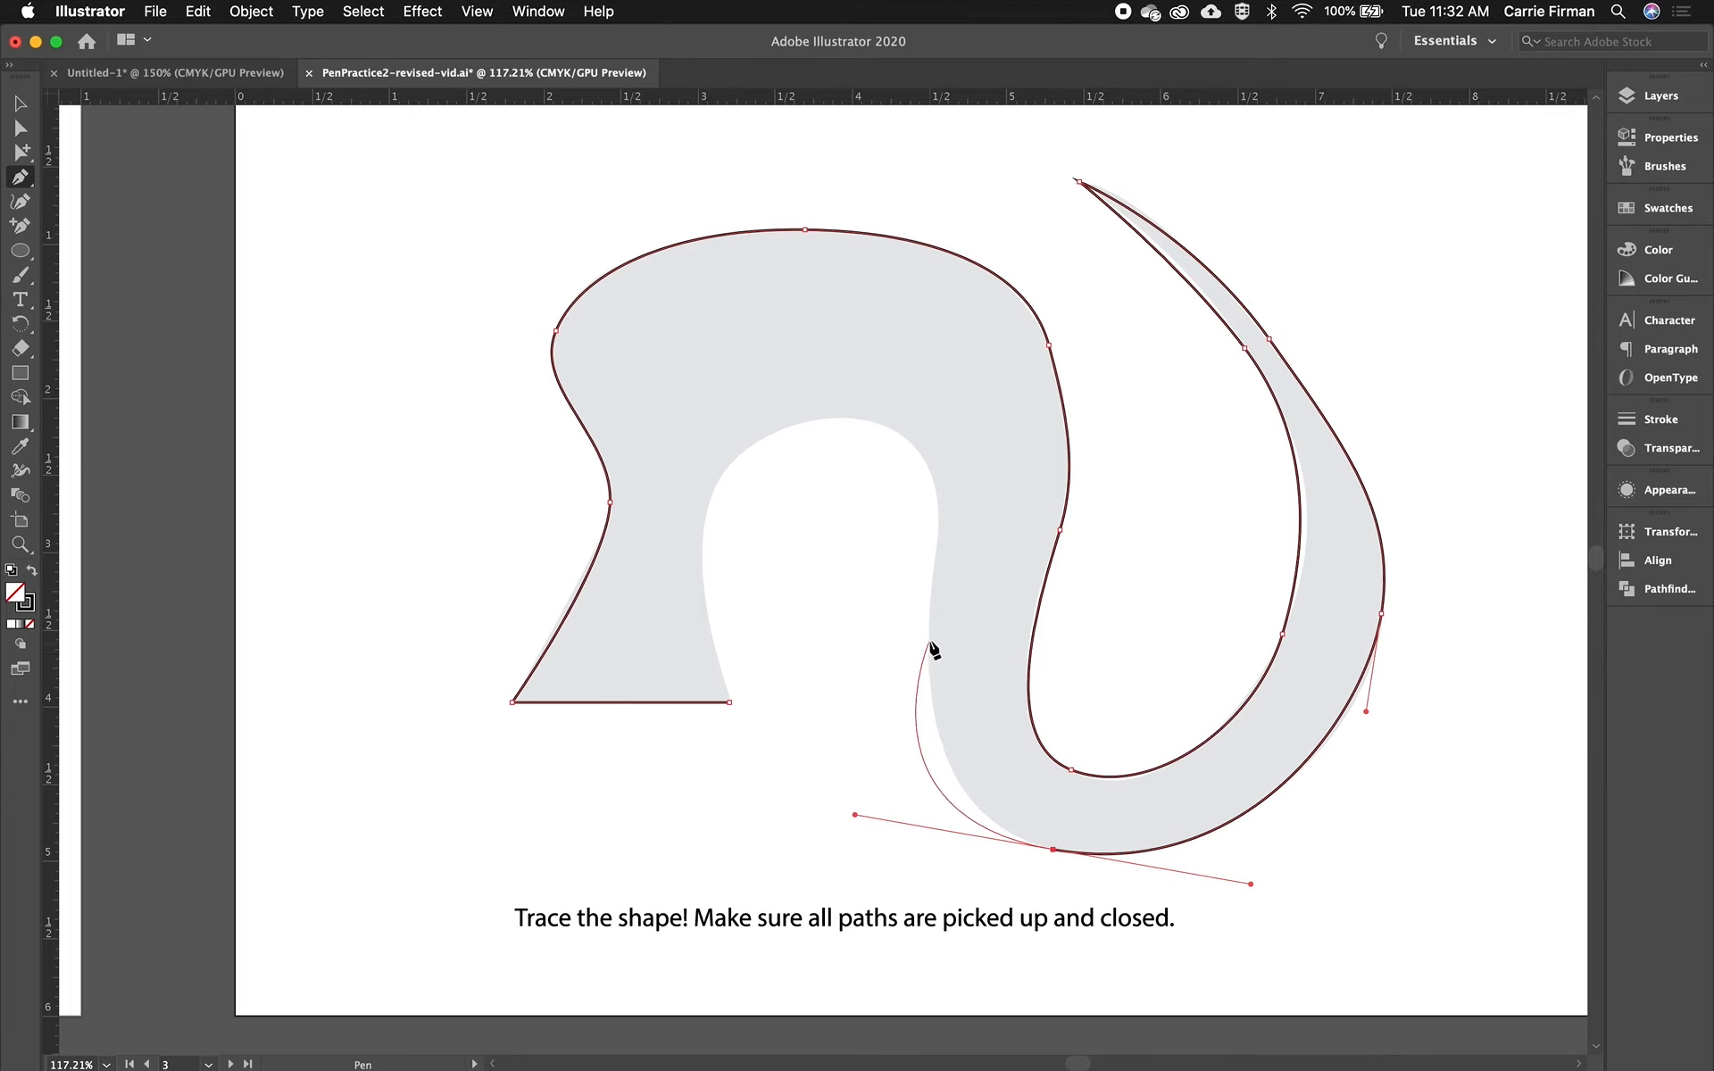
Trace up the gray shape's inner leg, over the arch and down to the flat base's starting point, closing the path
left_click_drag(929, 634, 932, 597)
left_click_drag(840, 415, 700, 419)
left_click_drag(701, 534, 700, 573)
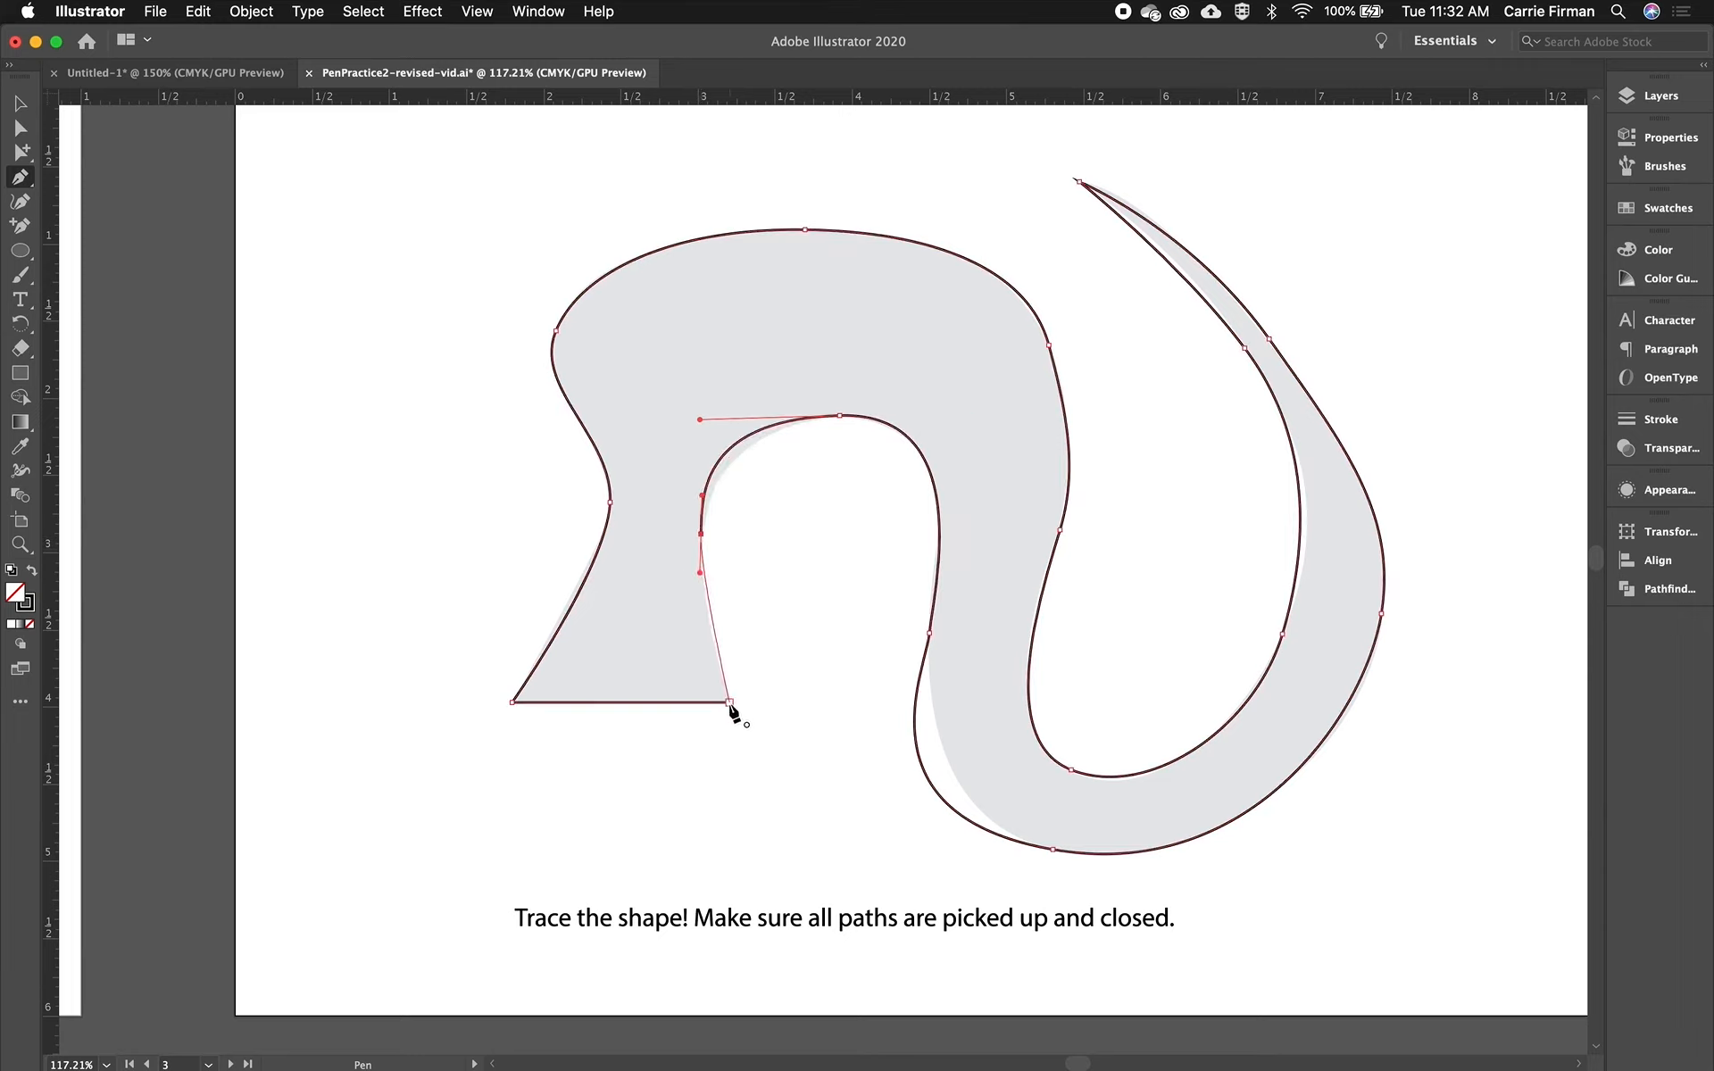
left_click(729, 703)
With Direct Selection, shorten the arch crown's left handle and the bottom curve's left handle to fit the gray edge
key("a")
left_click(701, 535)
left_click_drag(700, 420, 745, 408)
left_click(840, 416)
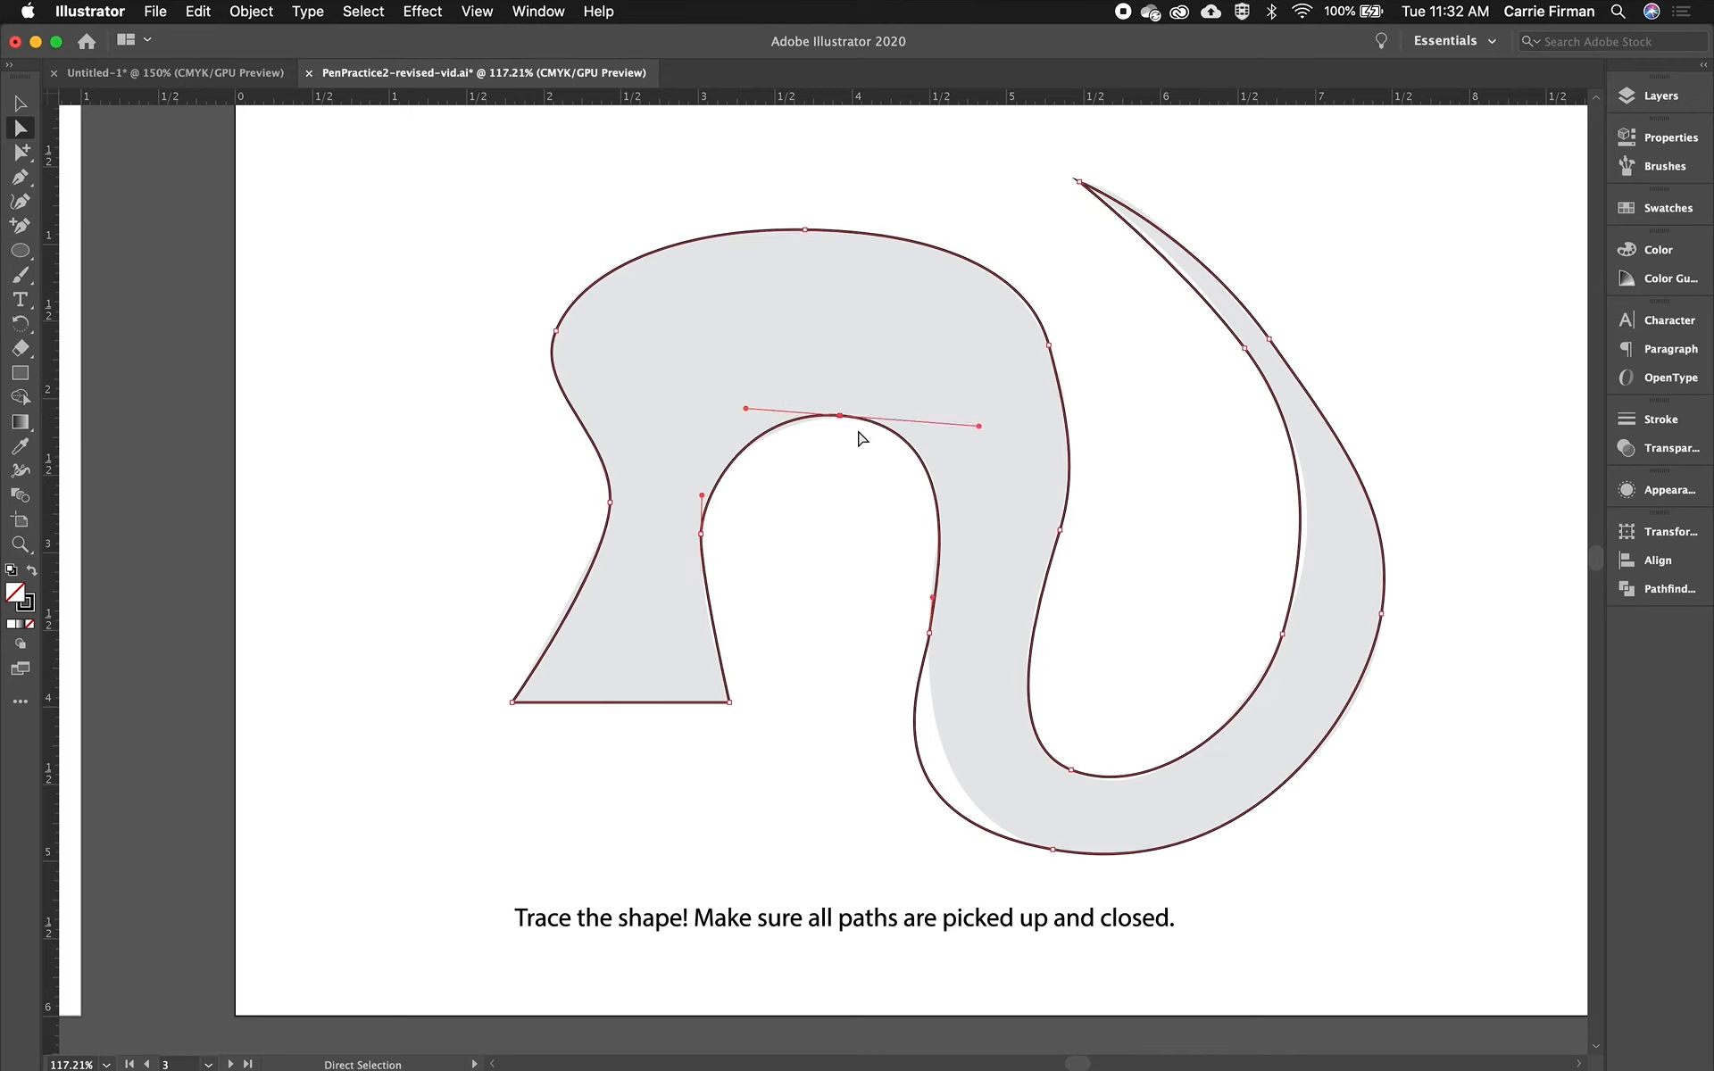
left_click(930, 633)
left_click_drag(855, 815, 924, 824)
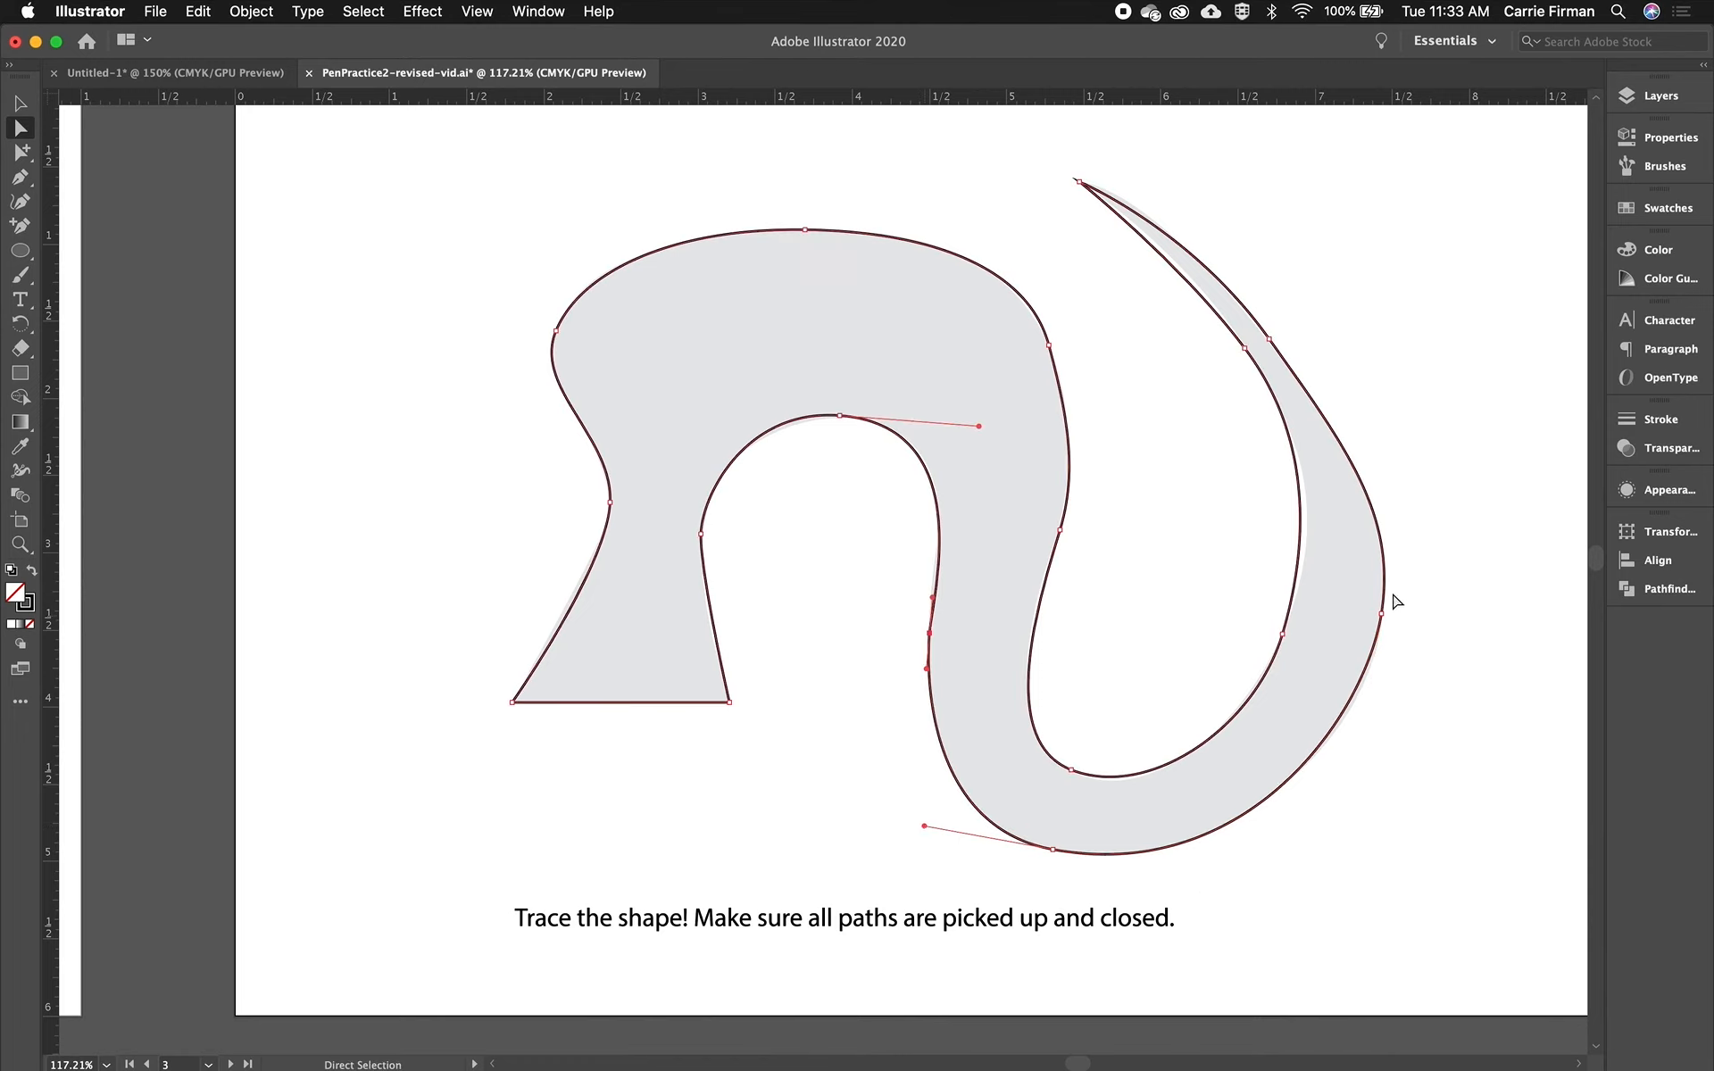
Adjust the handles of the two points on the tail's inner edge to follow the gray curve
left_click(1284, 634)
left_click_drag(1311, 546, 1321, 554)
left_click(1245, 348)
left_click_drag(1178, 261, 1182, 253)
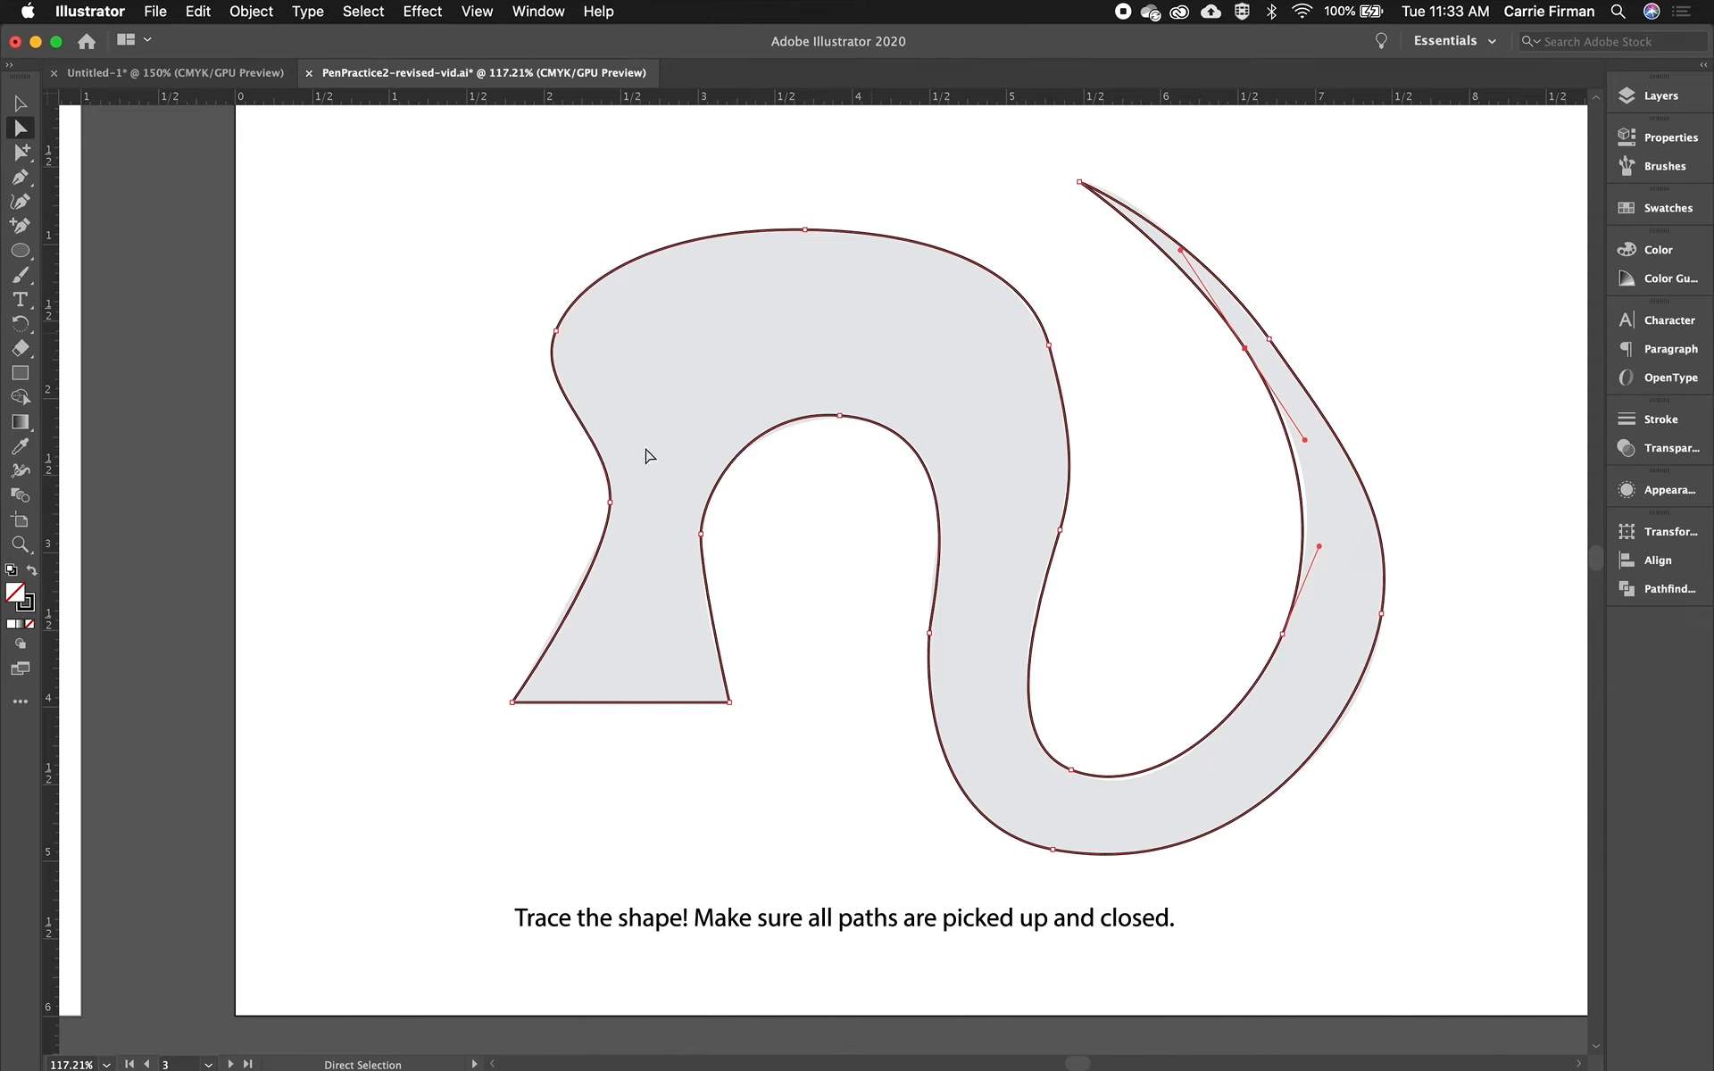
Shorten the lower handle at the narrow left waist and fine-tune the arch crown's left handle
left_click(609, 503)
left_click_drag(607, 568, 609, 546)
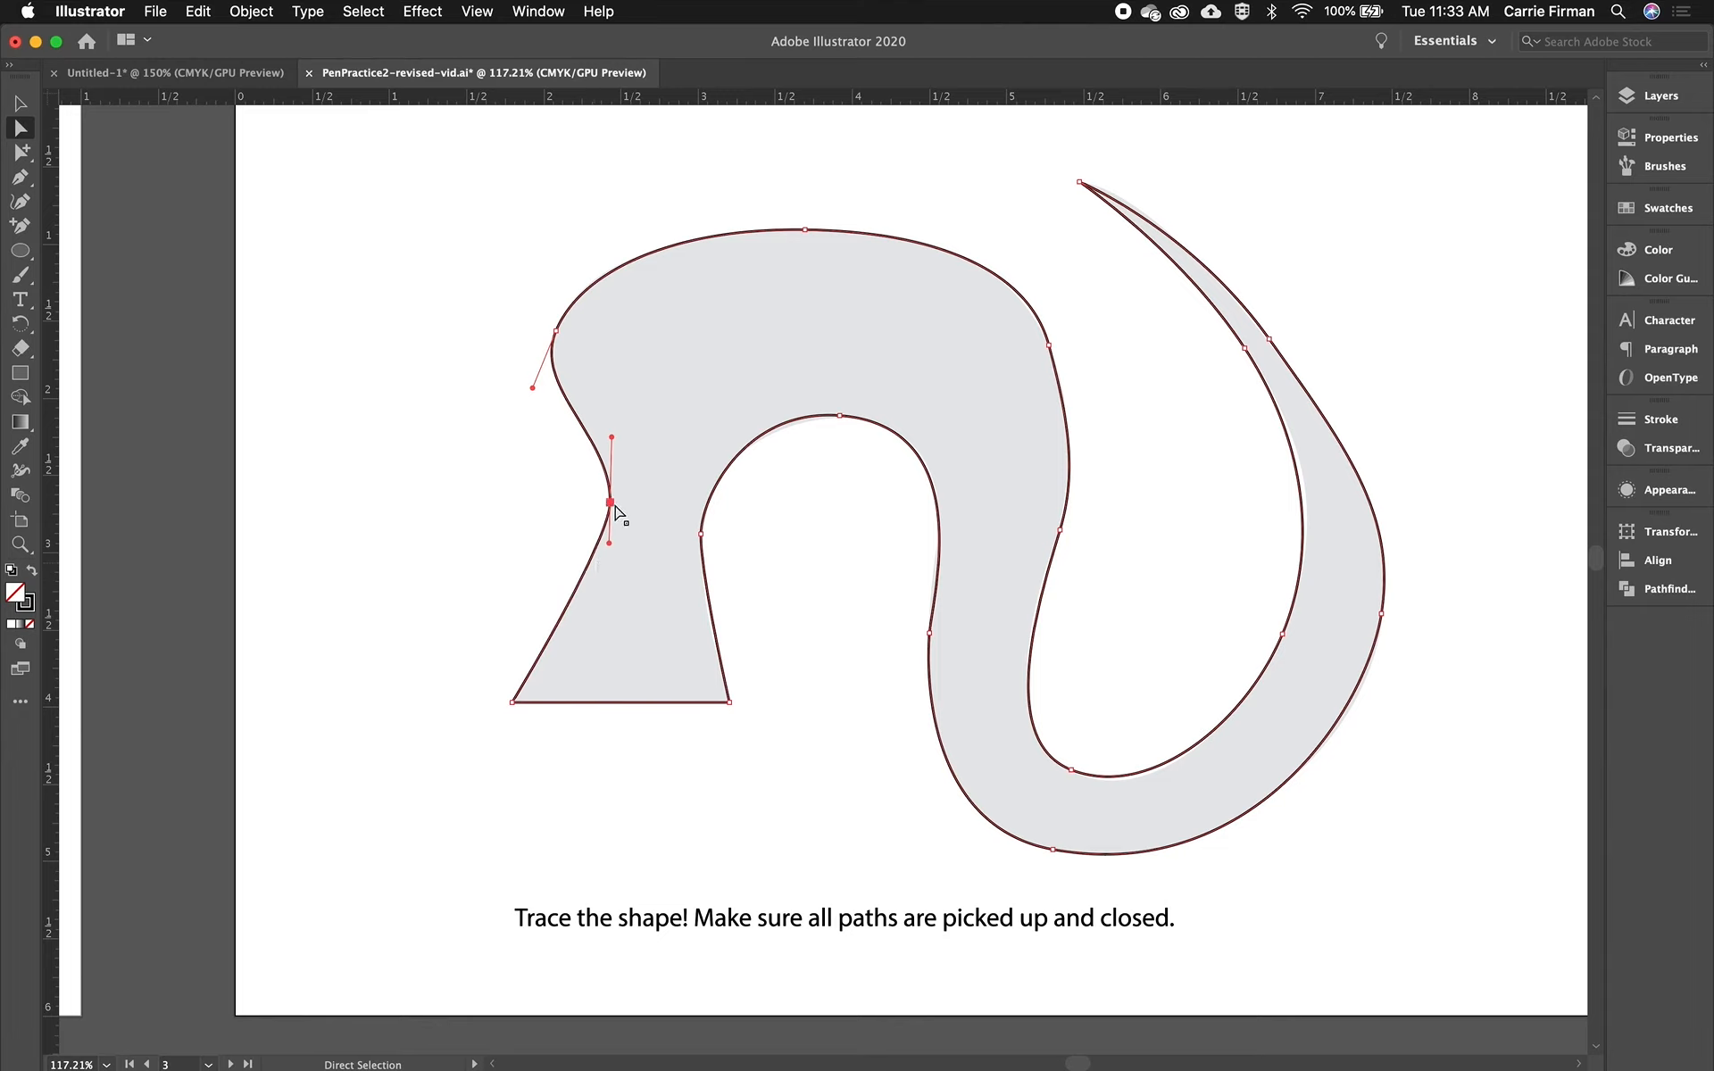
left_click(839, 416)
left_click_drag(747, 411, 751, 412)
Refine the upper handles around the right shoulder, extend the tail's lower inner handle, and deselect the path
left_click(1049, 346)
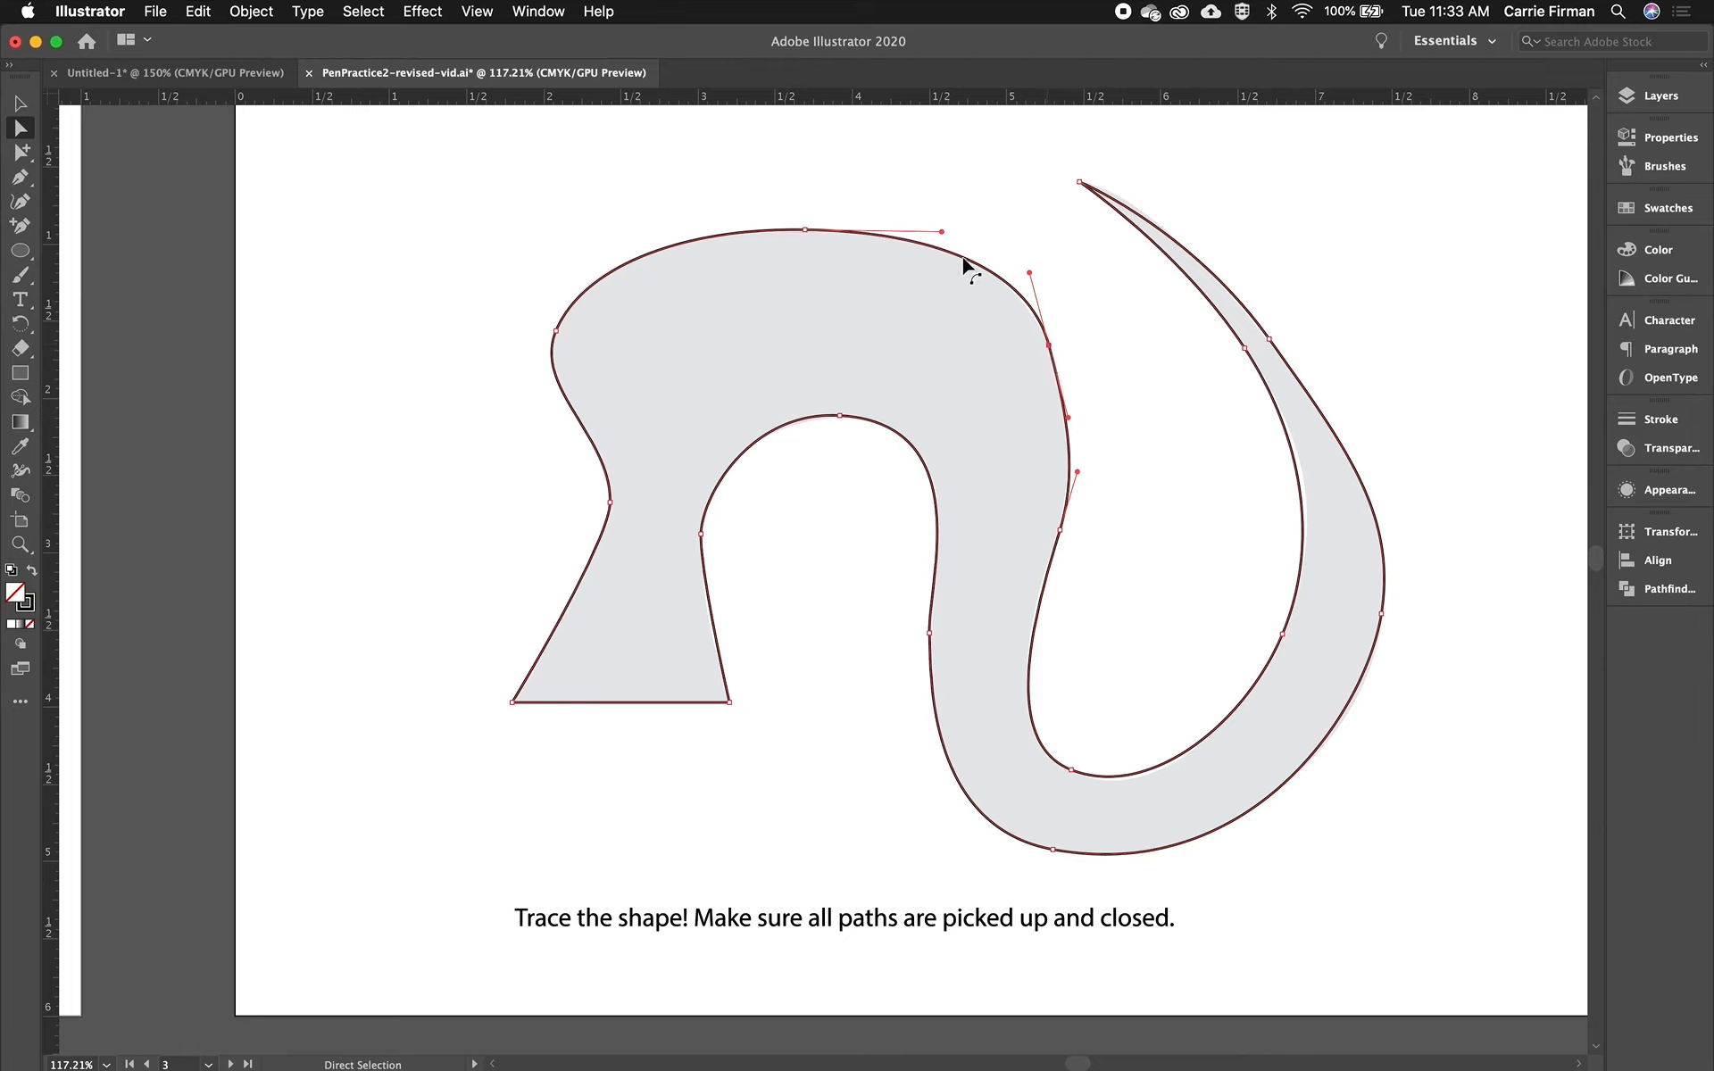
left_click(1031, 272)
left_click_drag(1031, 277, 1035, 294)
left_click_drag(942, 232, 949, 228)
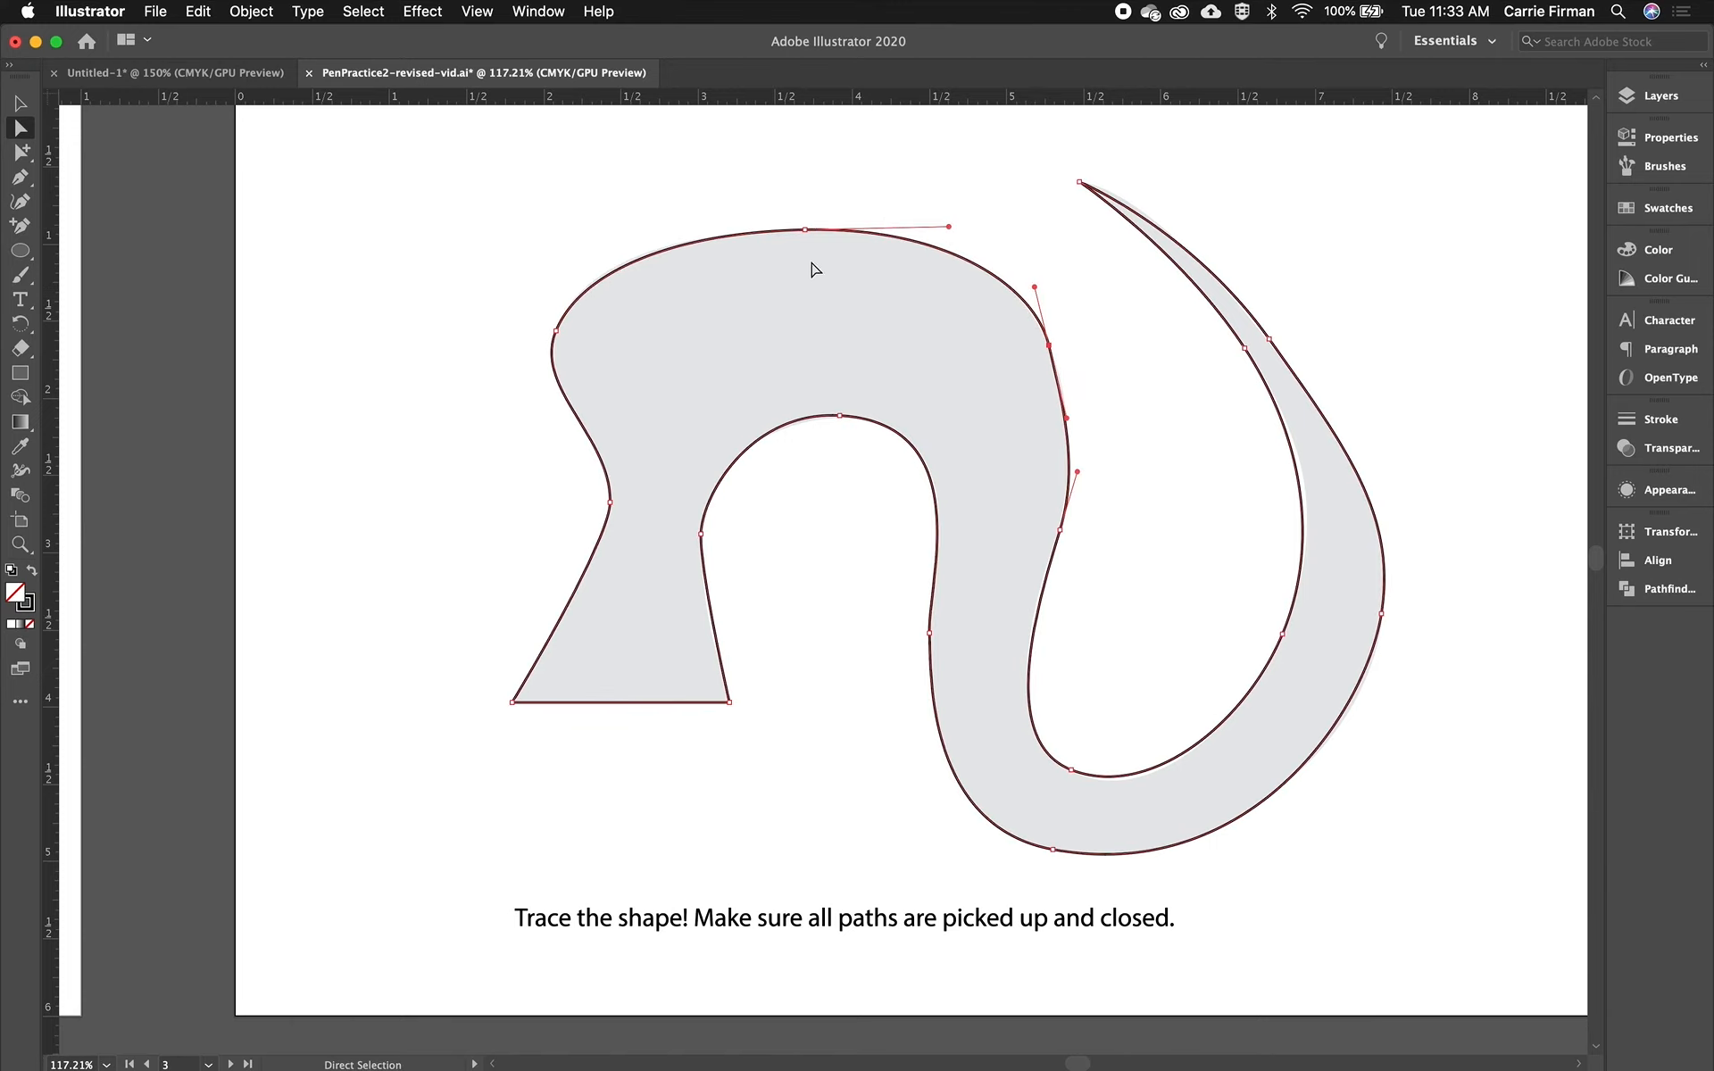
left_click(1320, 538)
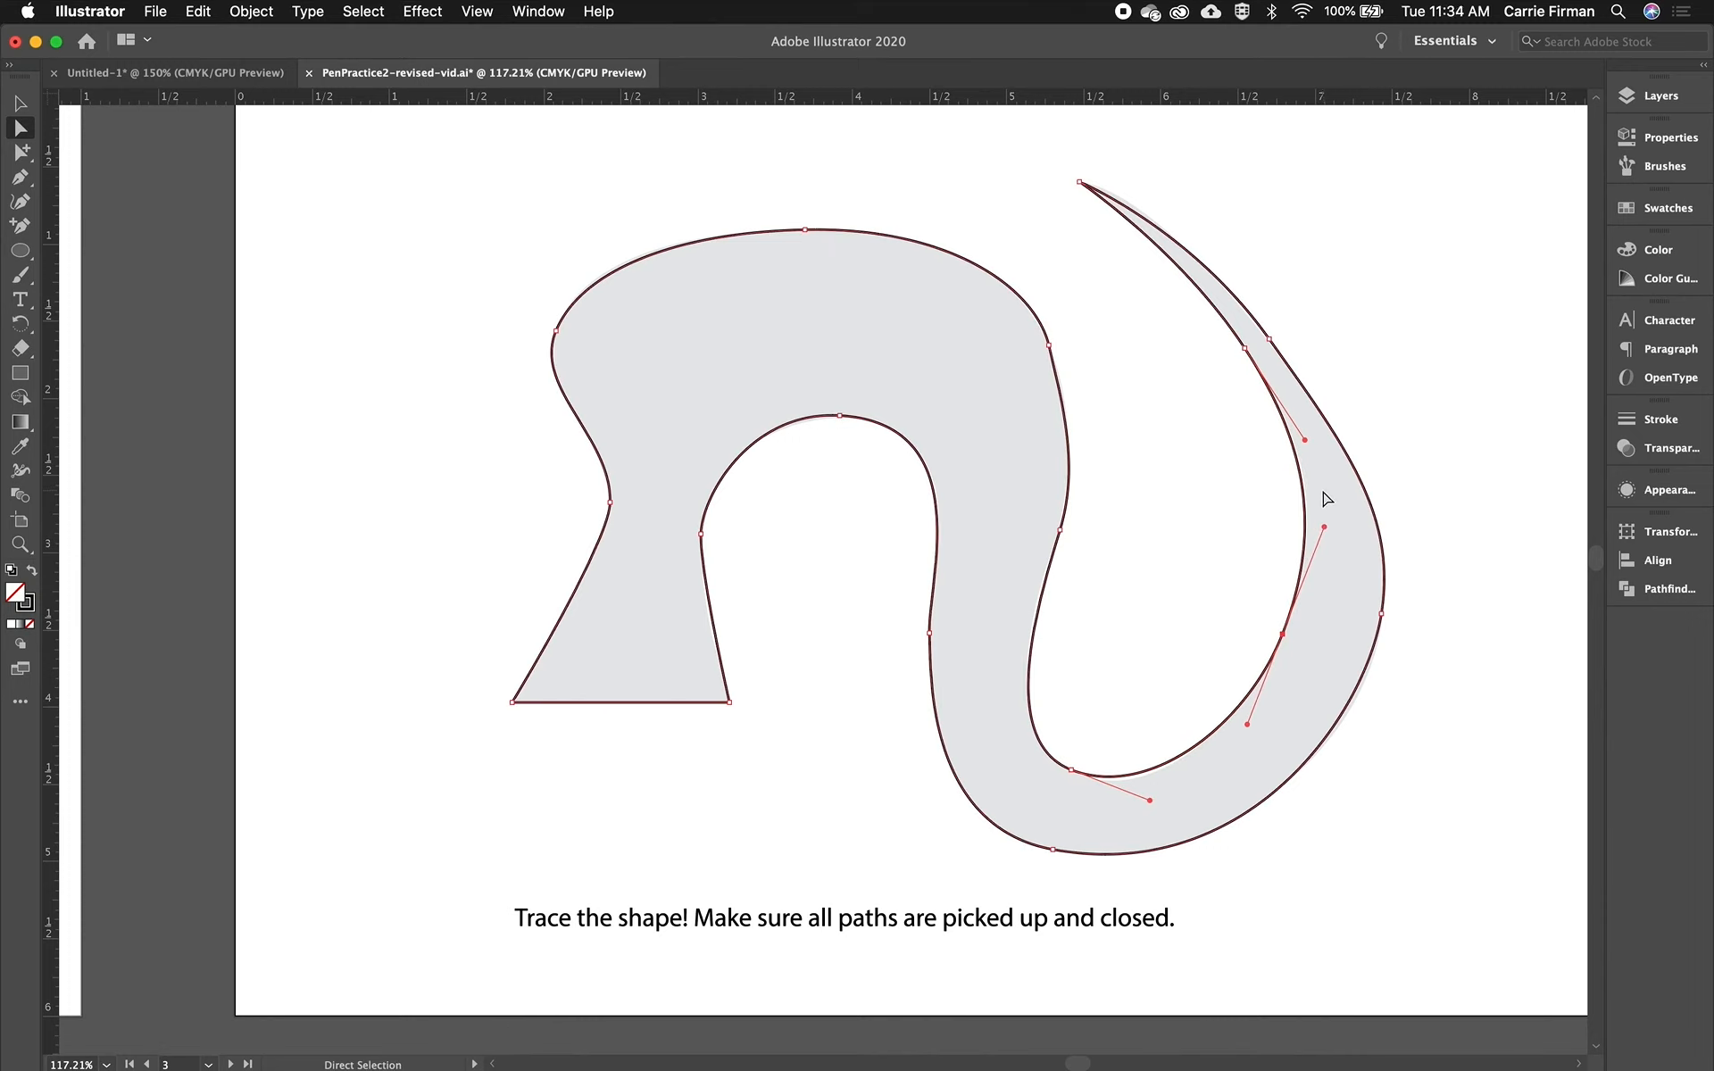
left_click(1279, 505)
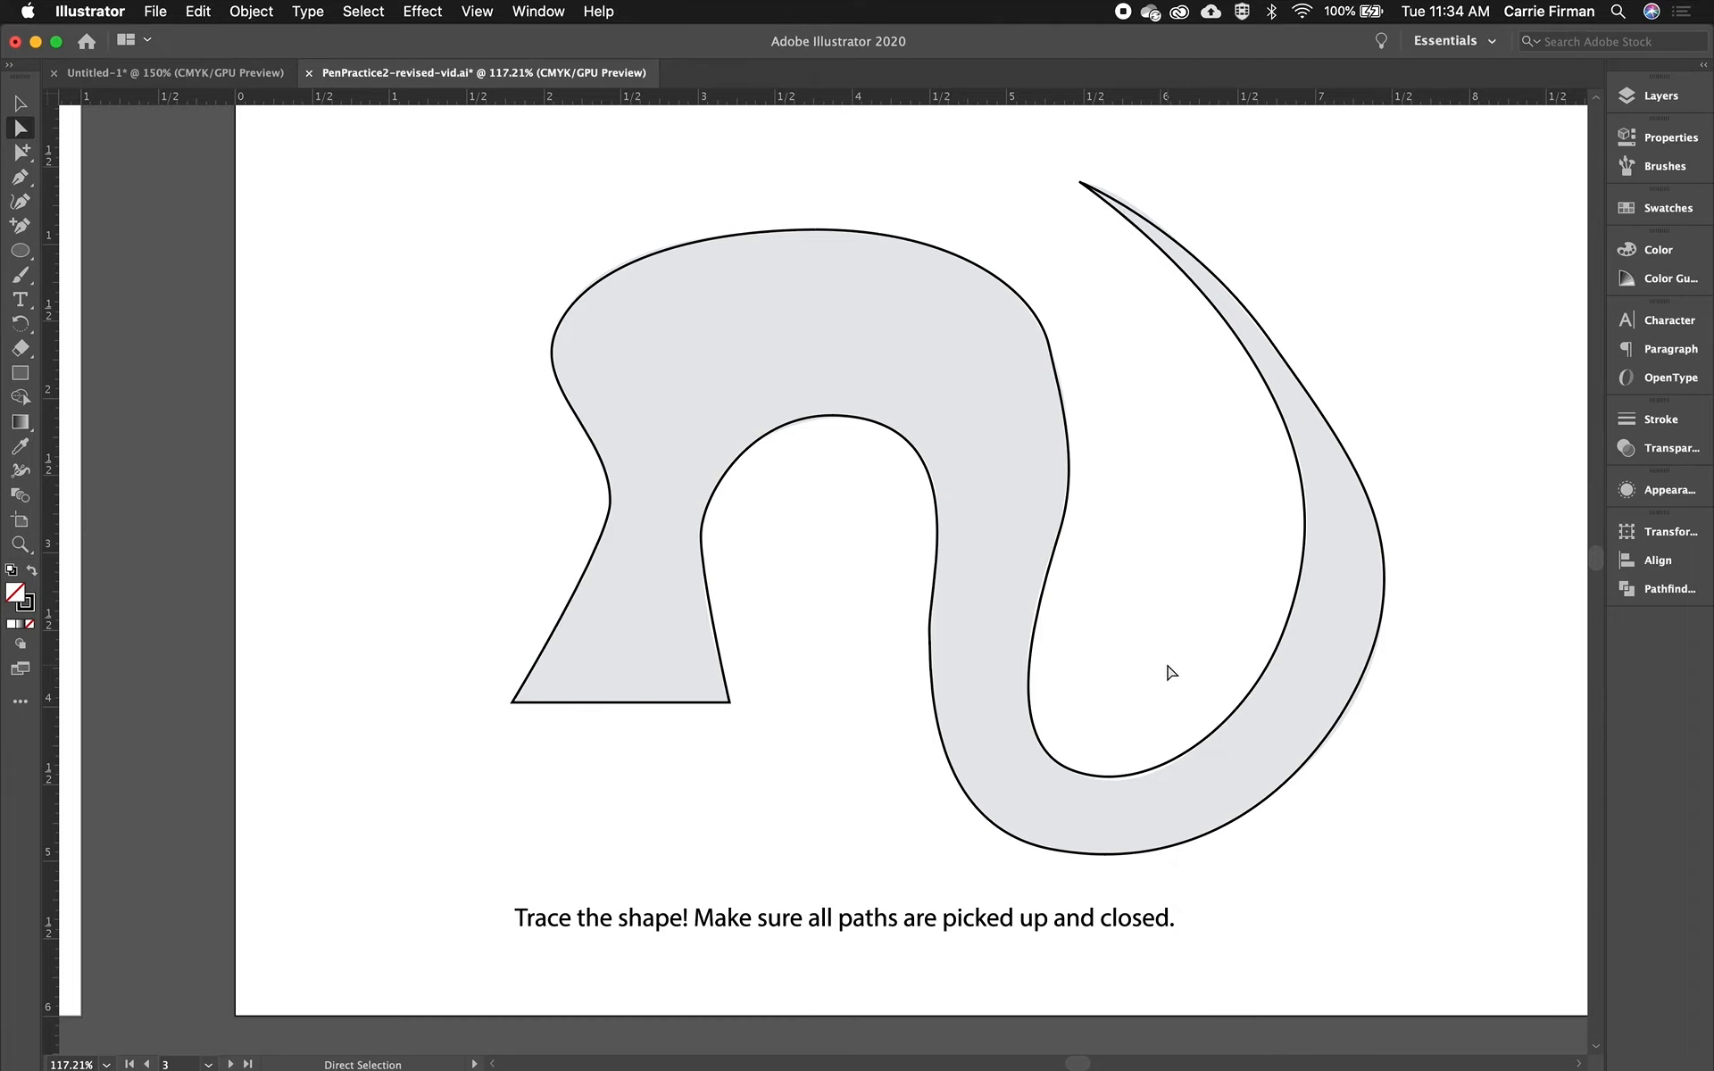
Swing the right shoulder's lower handle outward, shorten the facing handle of the point below, and deselect the path
left_click(1068, 419)
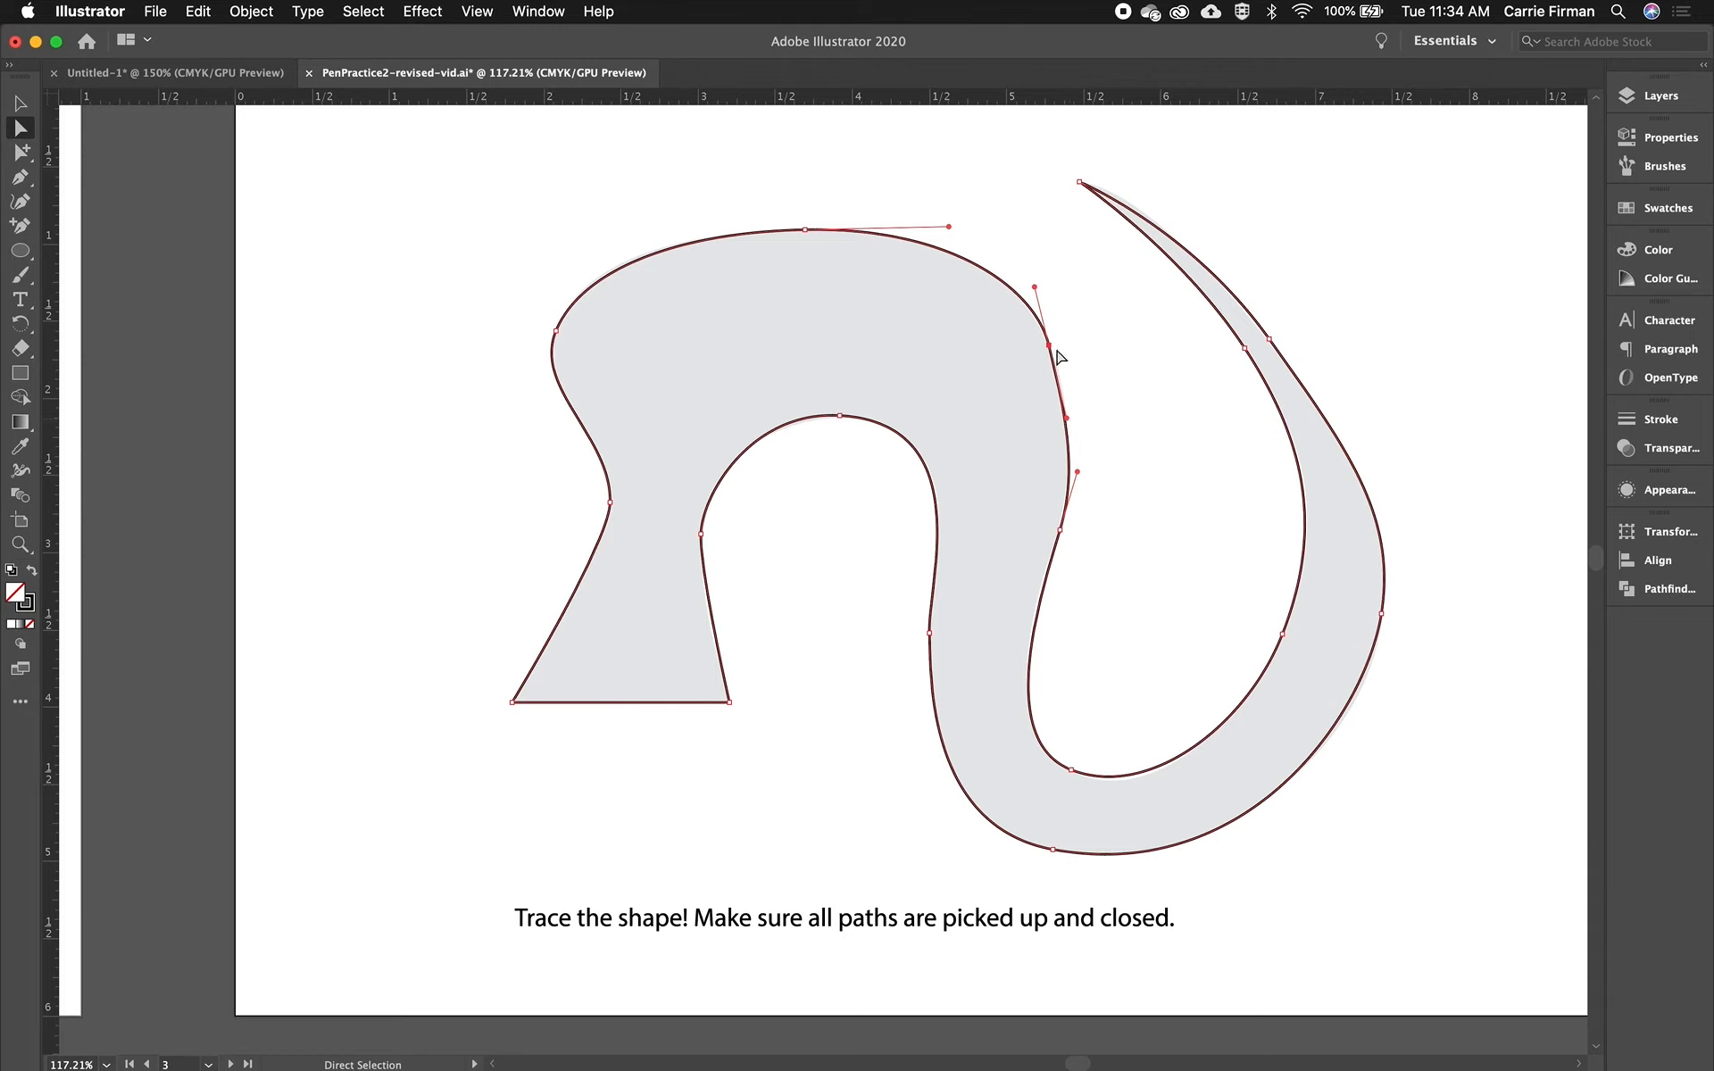
left_click(1068, 417)
left_click_drag(1068, 418, 1081, 413)
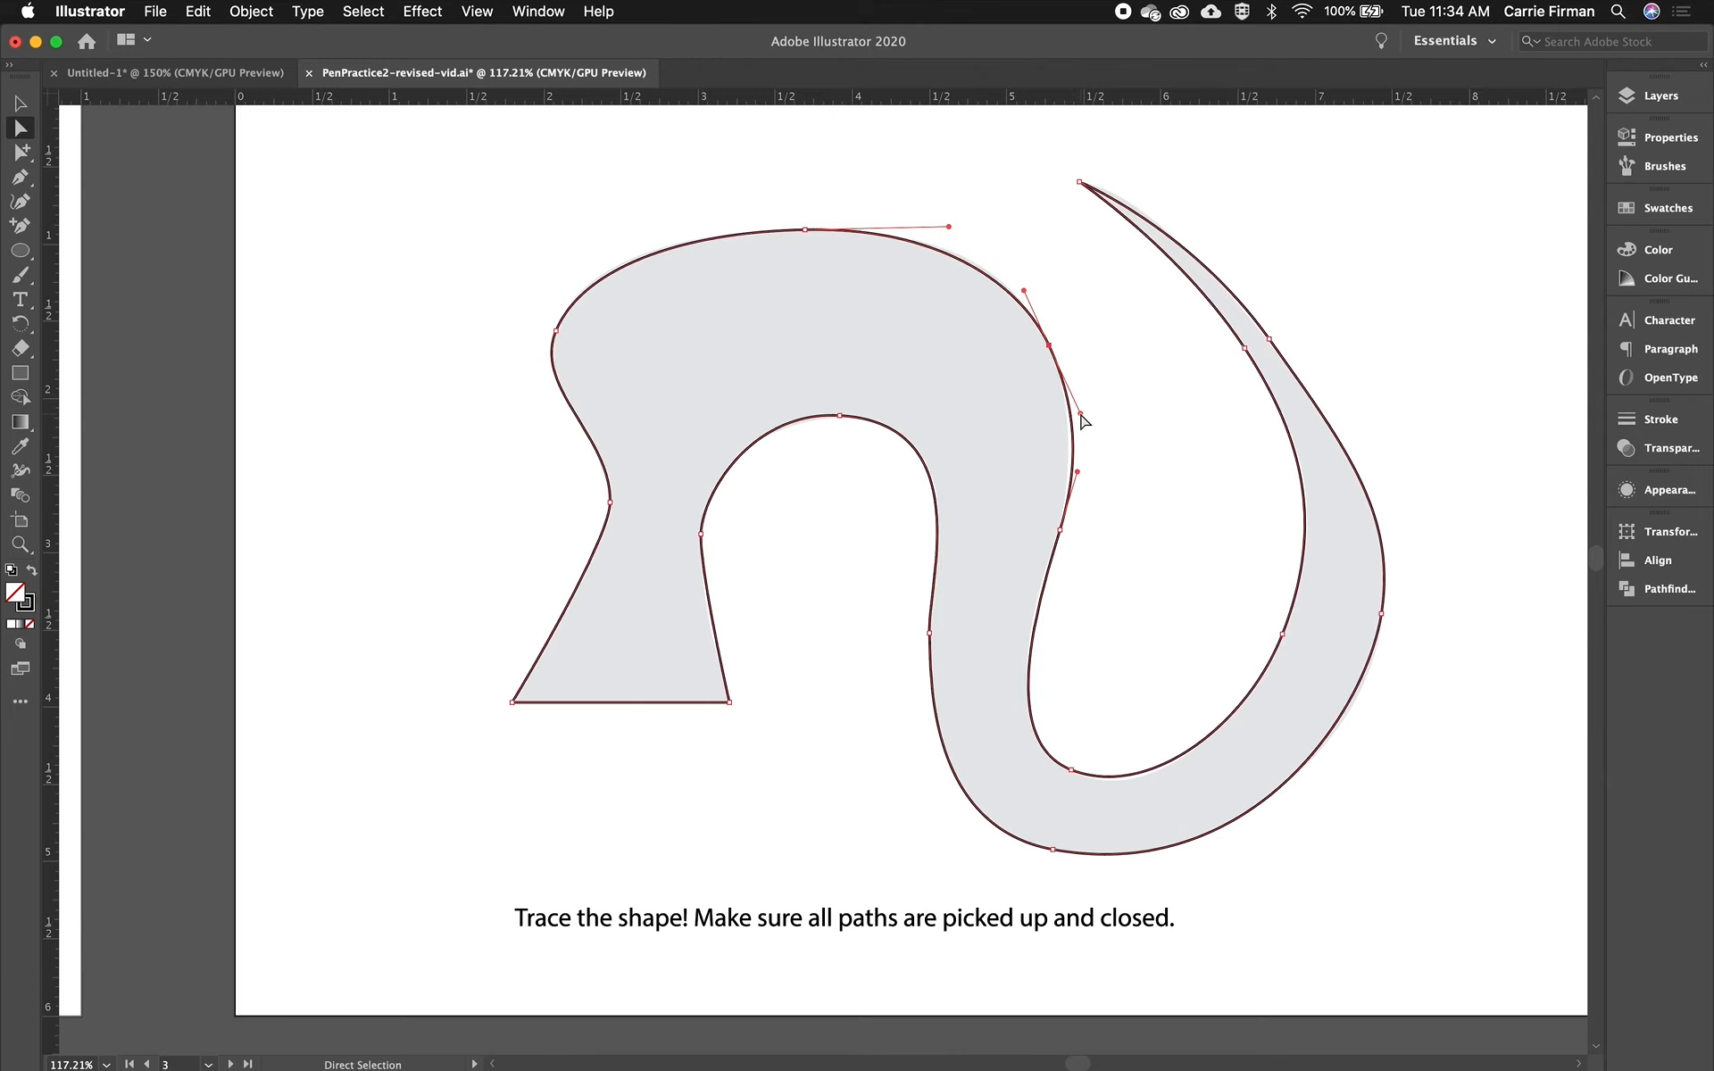
left_click_drag(1078, 475, 1073, 485)
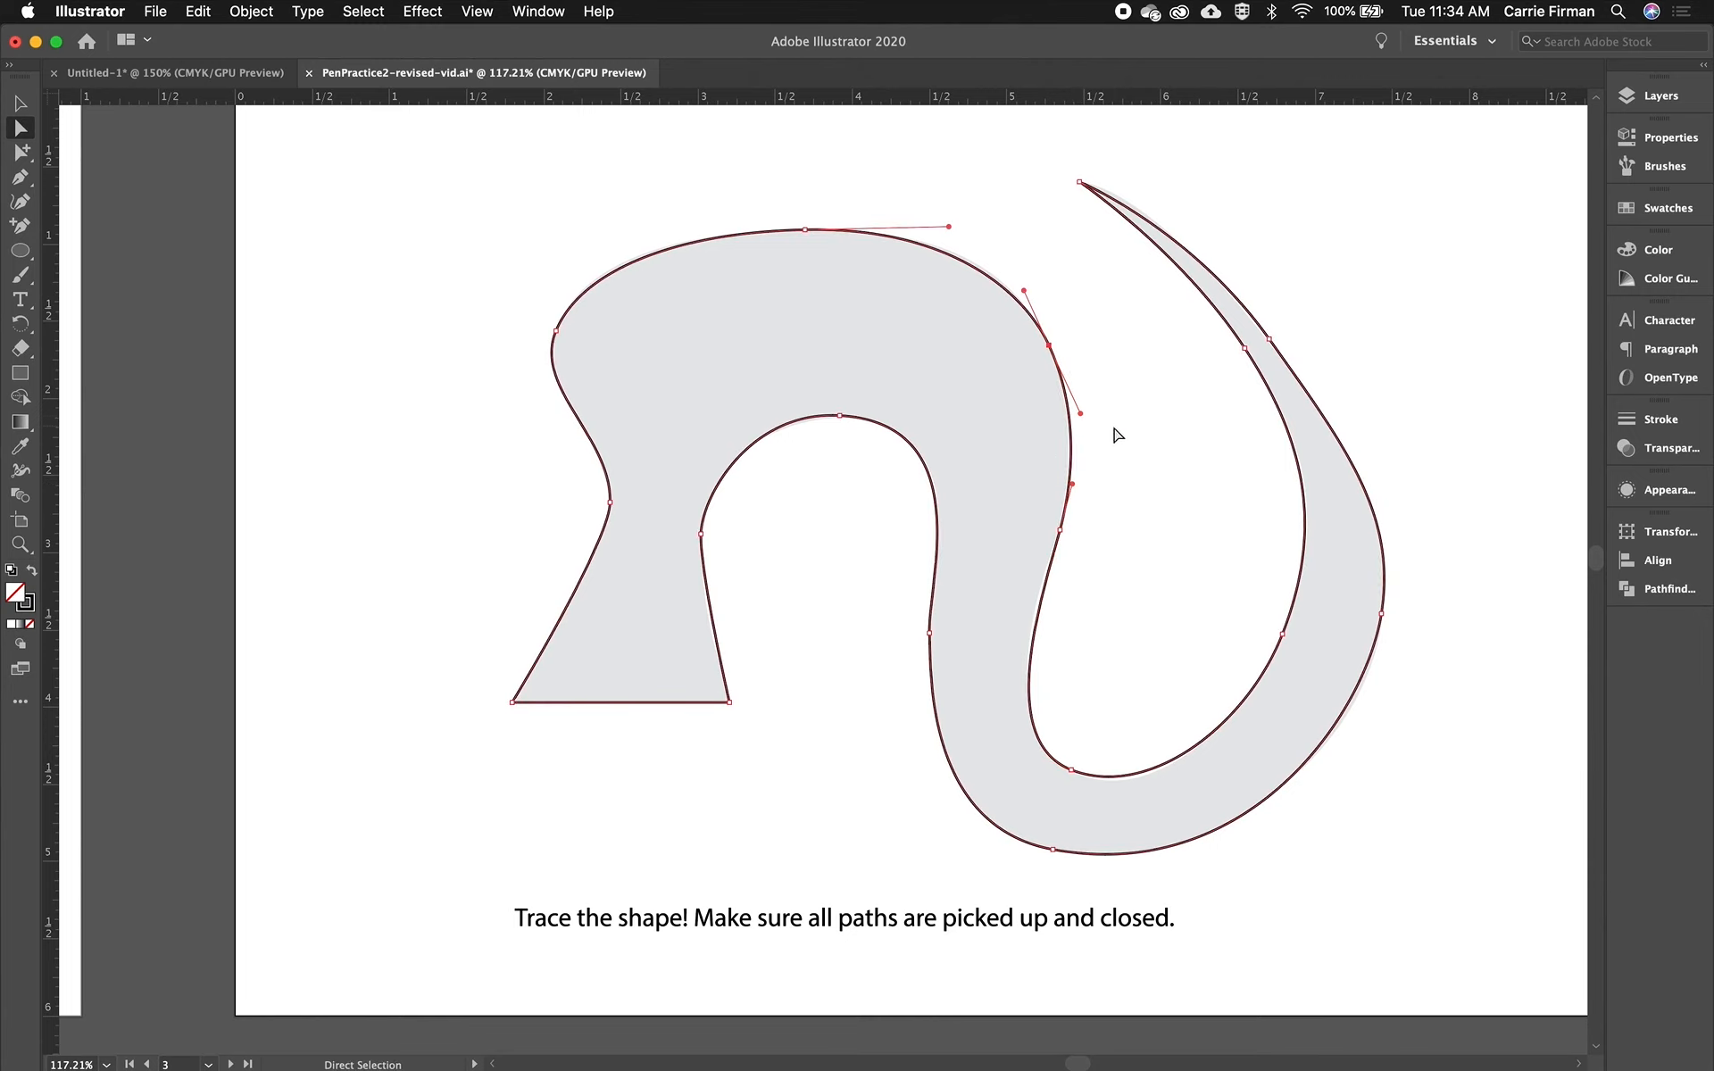
left_click(1150, 467)
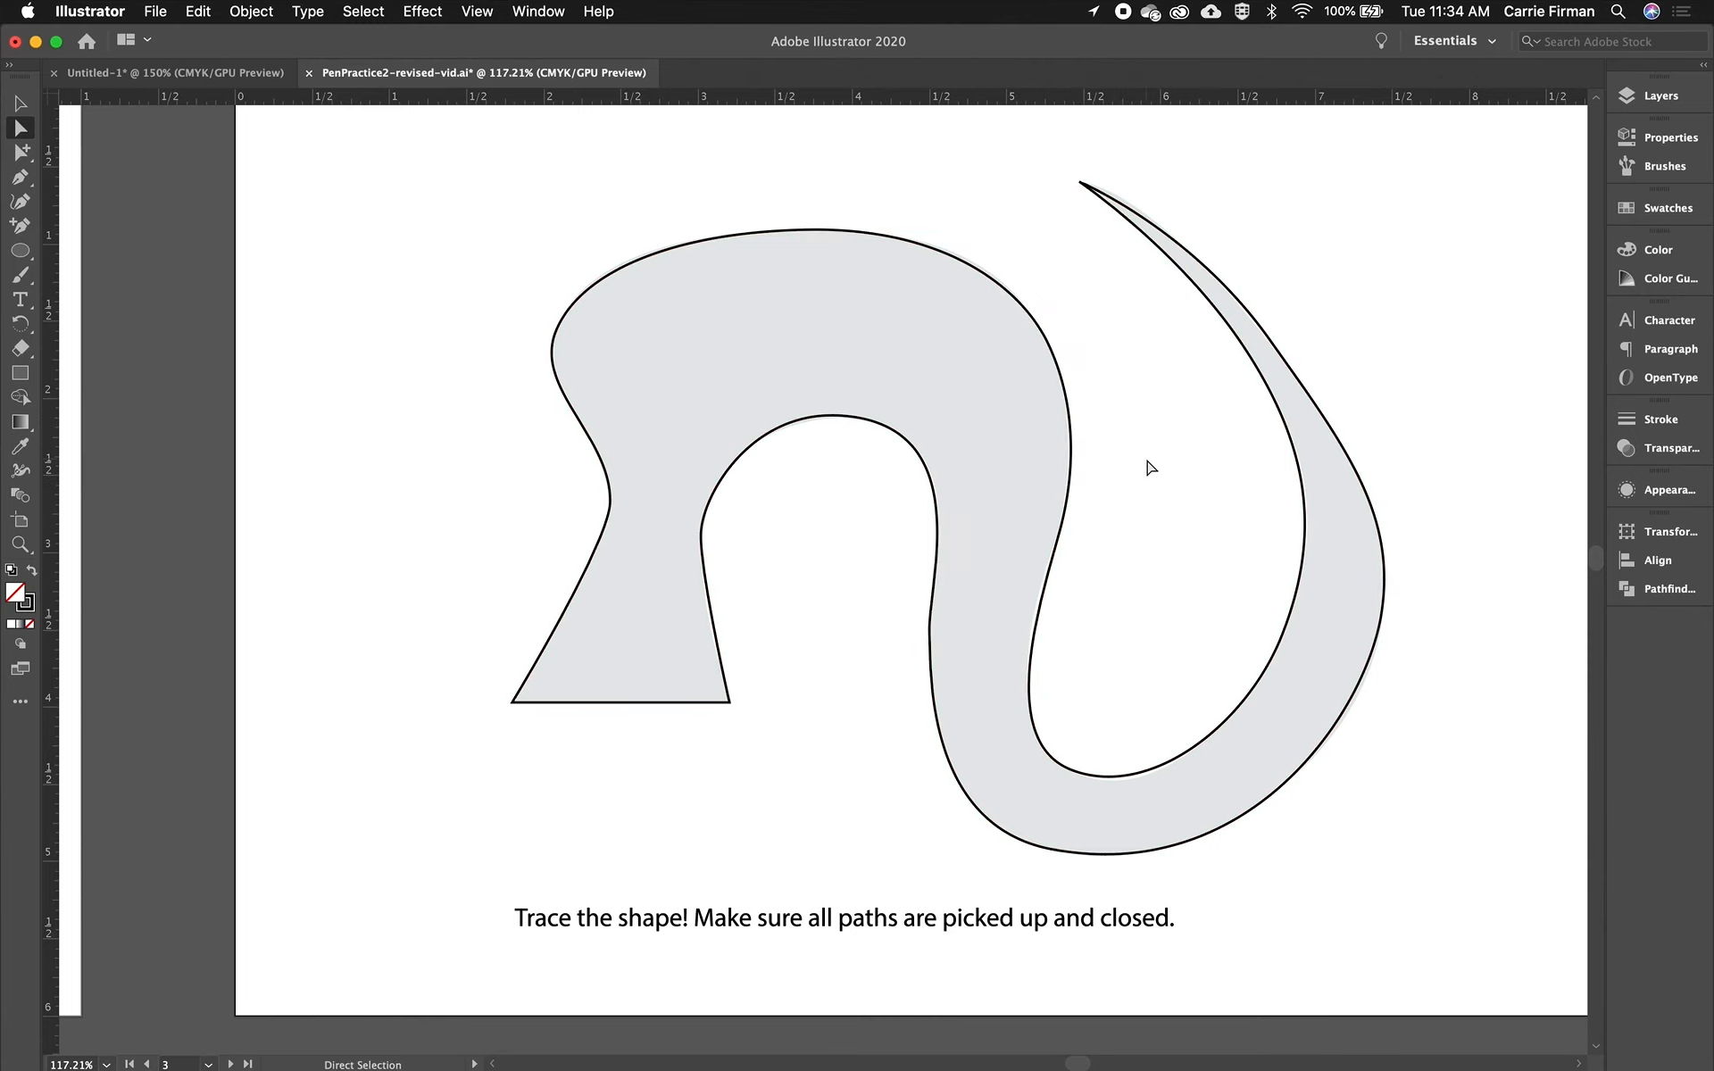
On the artboard with several shapes, start a Pen tool path at the fanged arc's left tip and curve it along the outer edge
key("space")
left_click_drag(353, 857, 1242, 360)
left_click_drag(310, 812, 1369, 217)
mouse_move(693, 460)
left_mouse_down()
mouse_move(931, 492)
mouse_move(1439, 474)
left_mouse_up()
left_click_drag(826, 462, 917, 485)
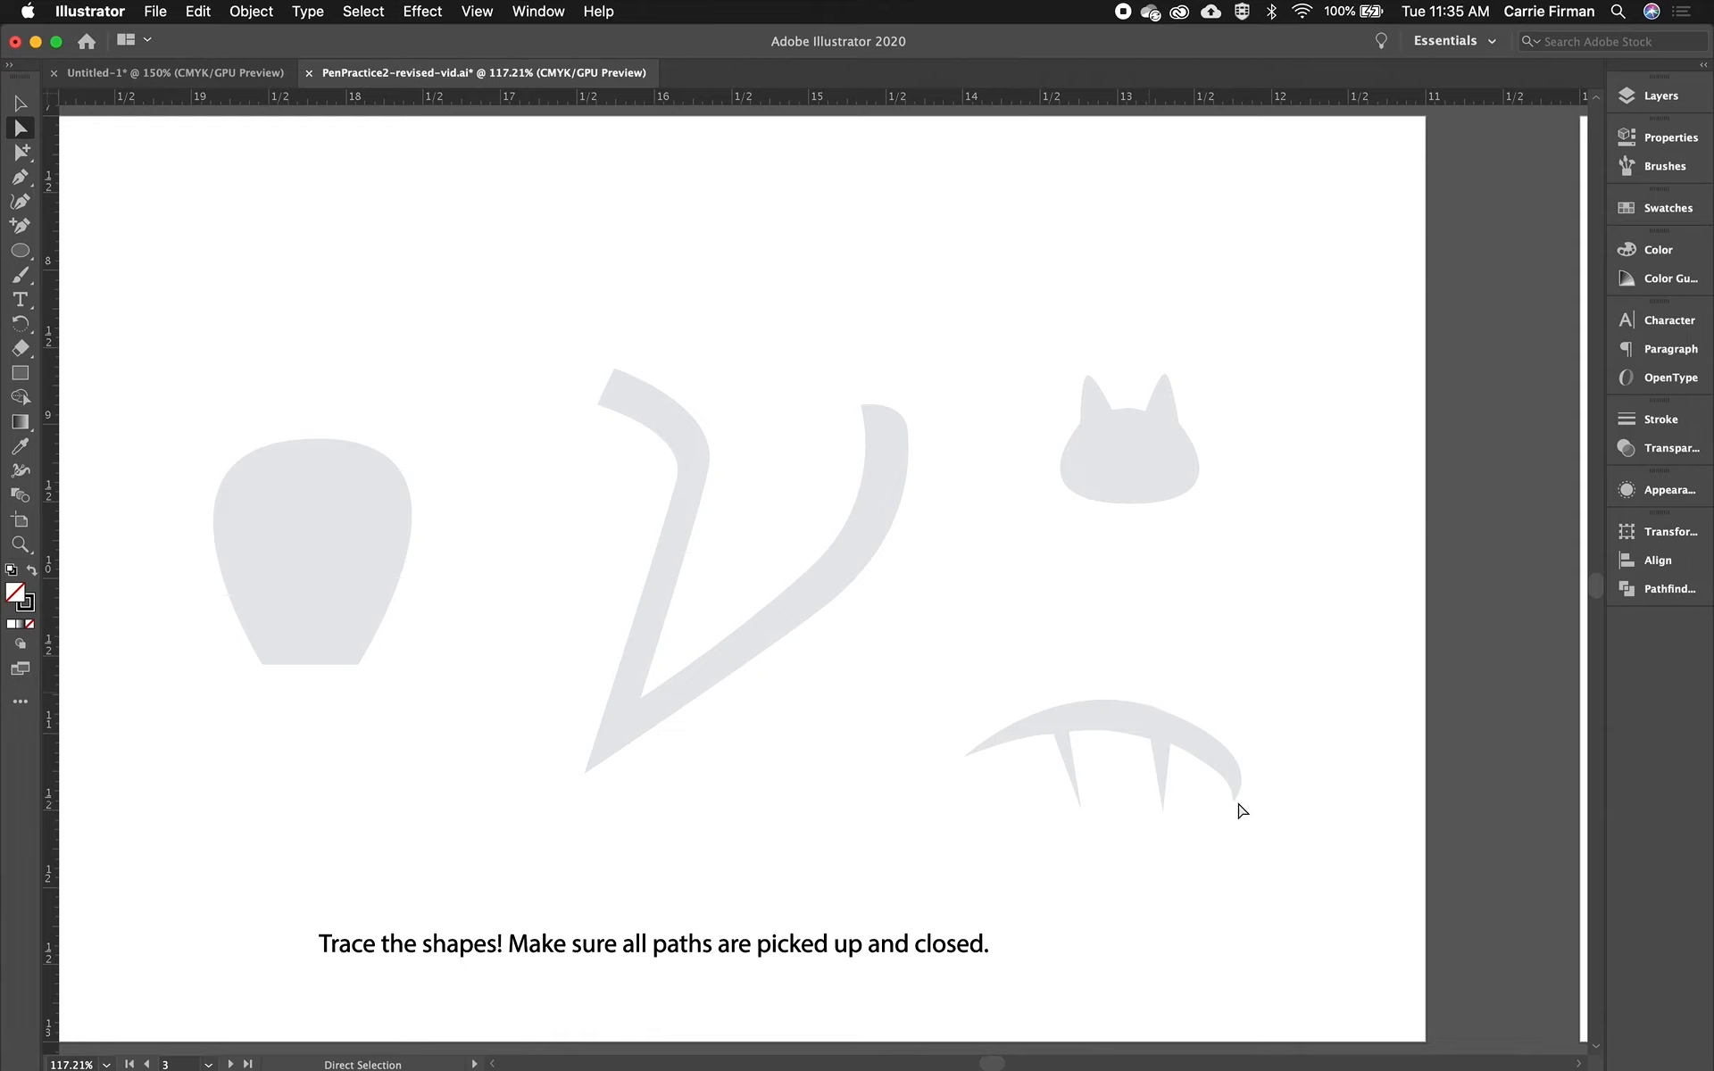
key("p")
scroll(1185, 780, "up", 1)
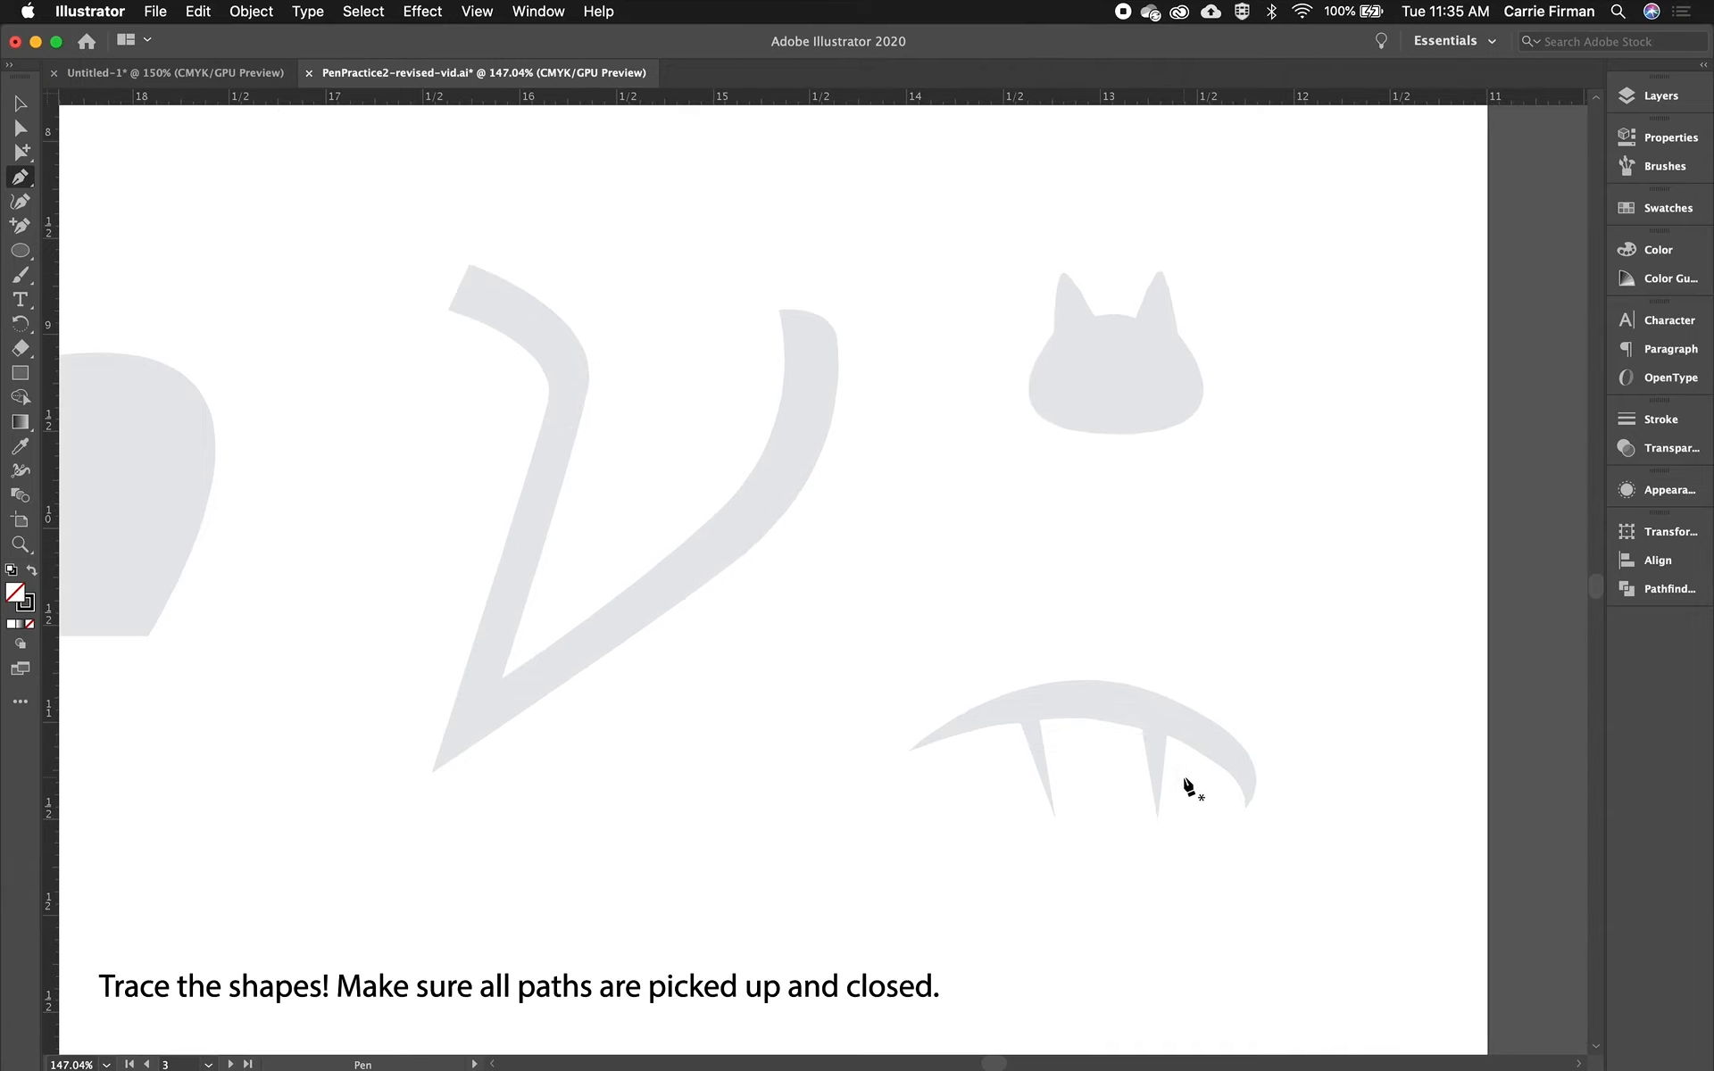
scroll(1185, 780, "up", 4)
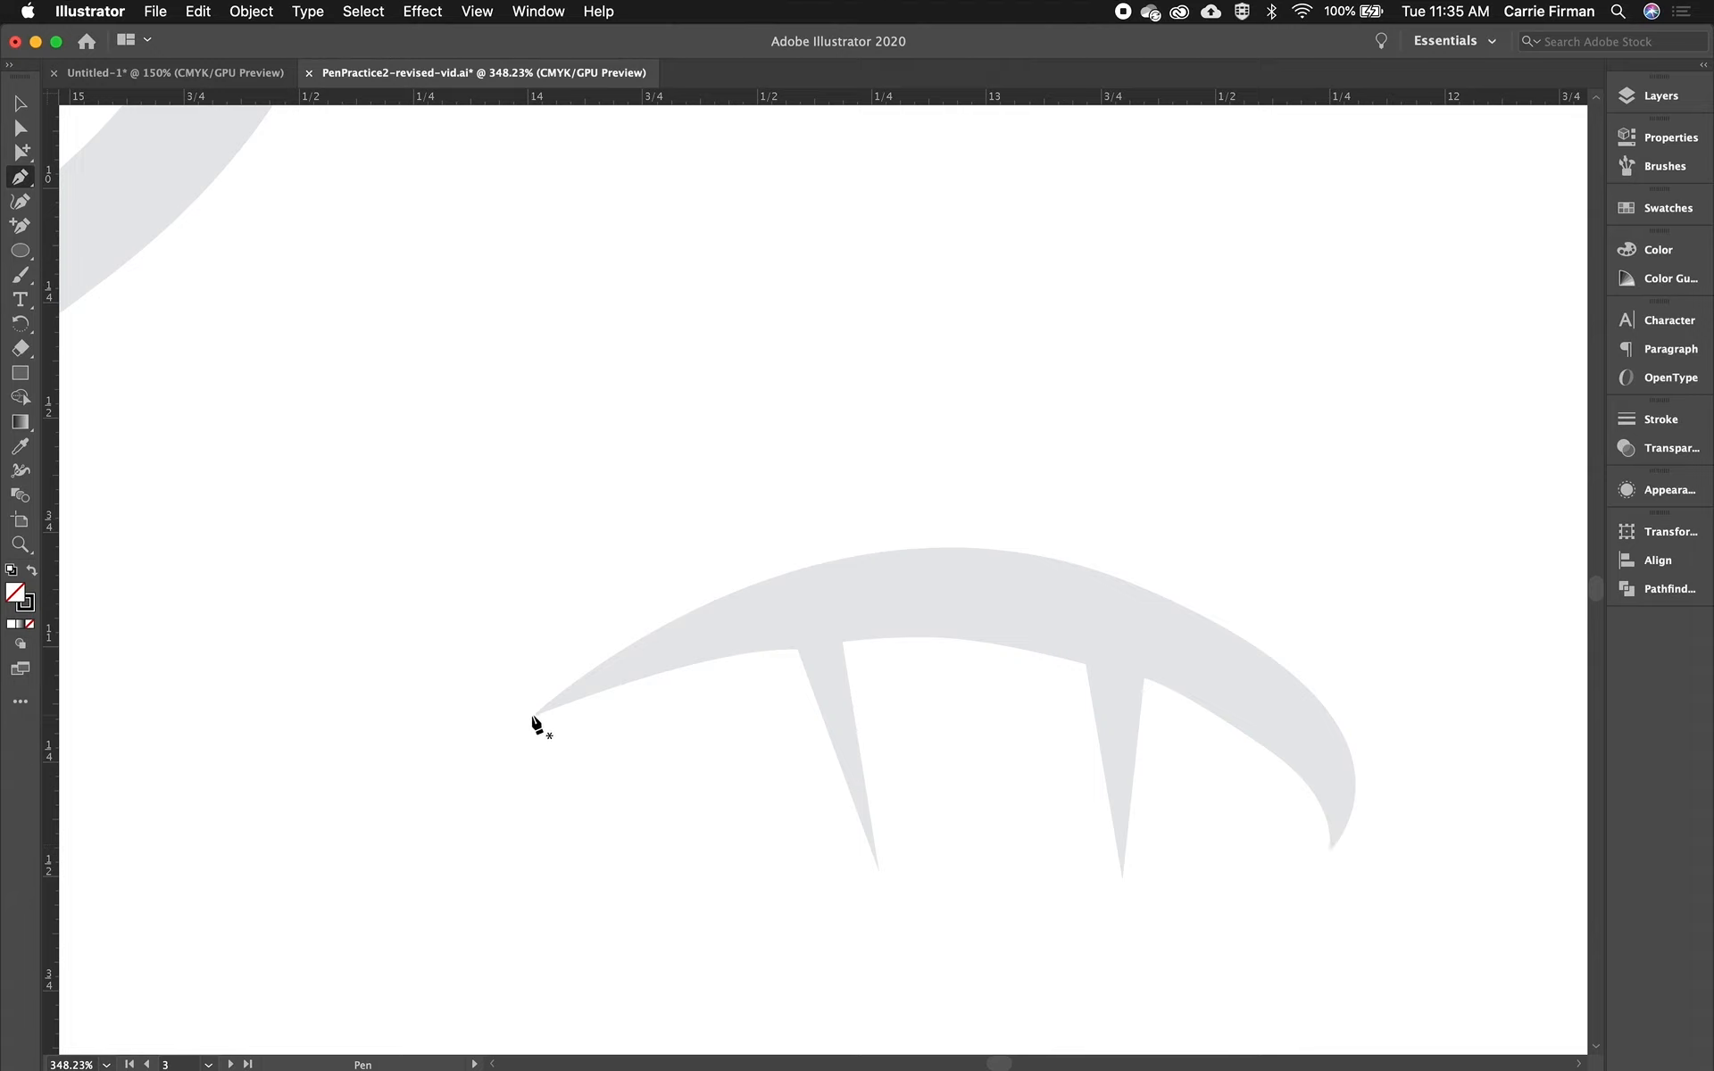
left_click(533, 715)
left_click_drag(977, 546, 1187, 572)
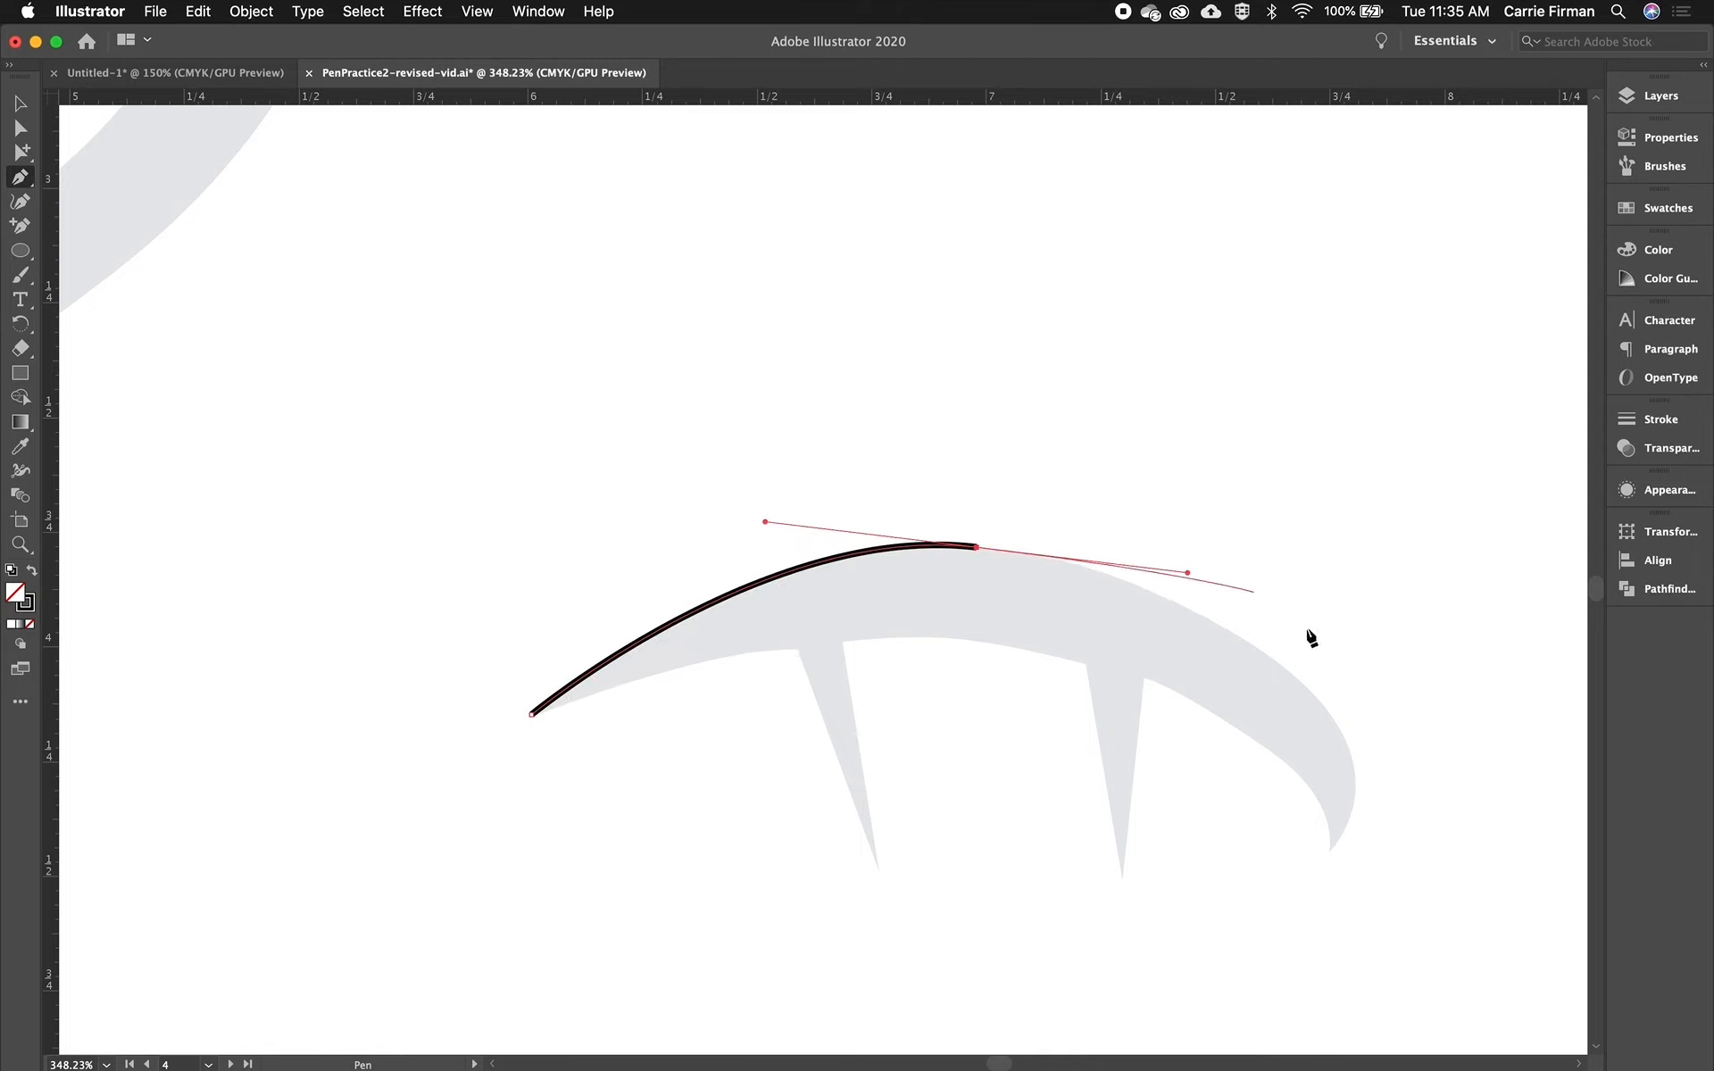
left_click_drag(1322, 699, 1357, 741)
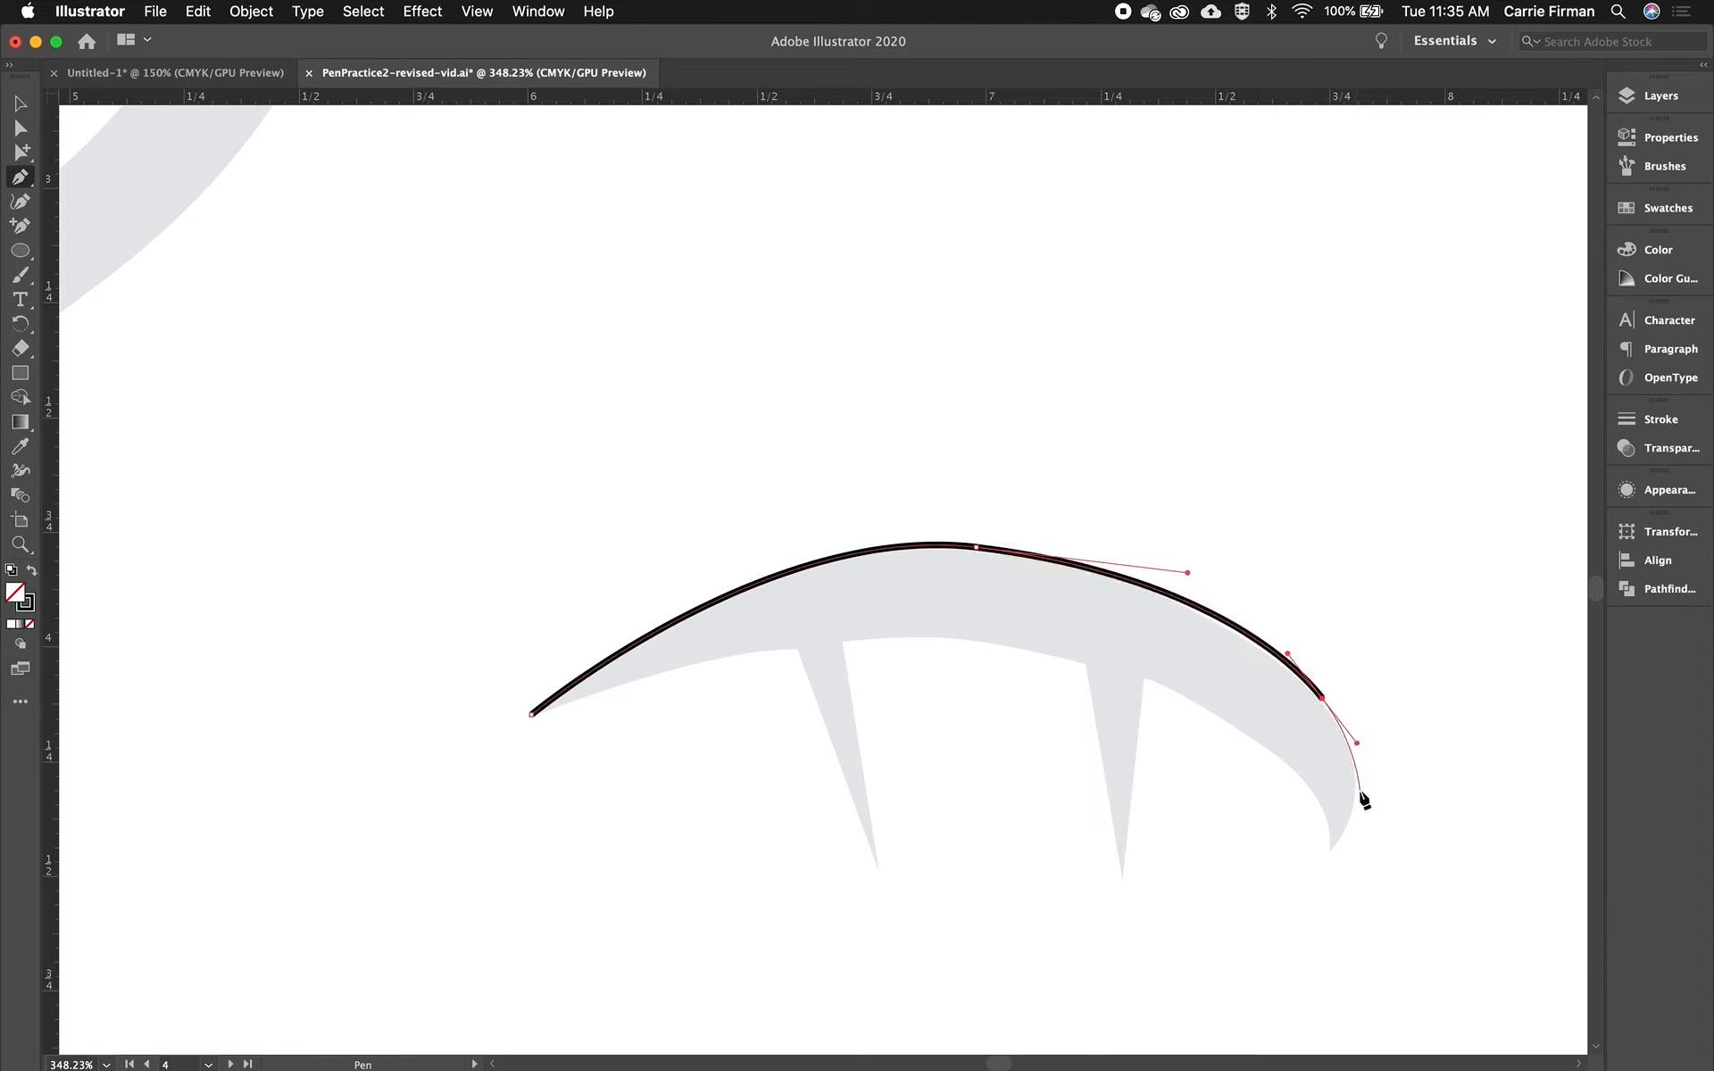
left_click_drag(1358, 792, 1354, 817)
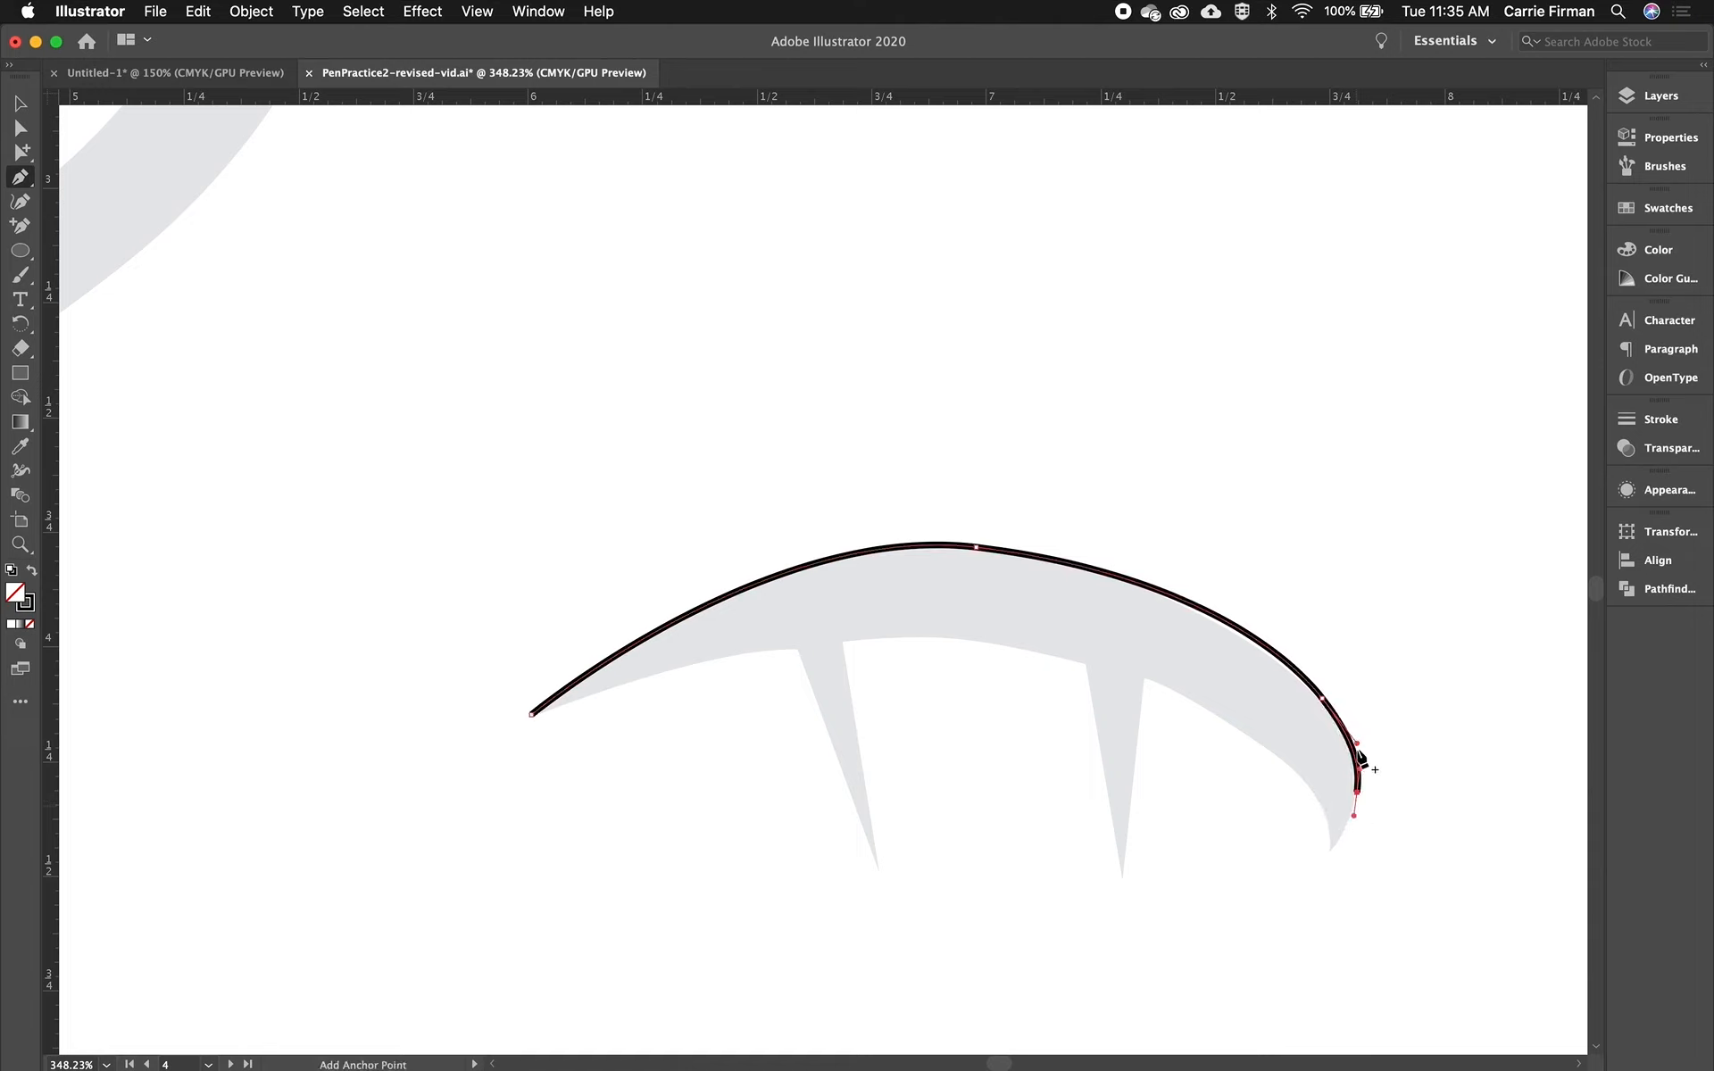
Continue the path through the arc's right tip, back along its inner edge, around the right fang and onto the middle curve
left_click(1329, 851)
left_click_drag(1301, 774, 1269, 744)
left_click(1142, 676)
left_click(1122, 877)
left_click(1084, 663)
left_click_drag(956, 637, 884, 636)
Trace the left fang with corner points and return along the inner edge to the arc's left tip, closing the path
left_click(843, 641)
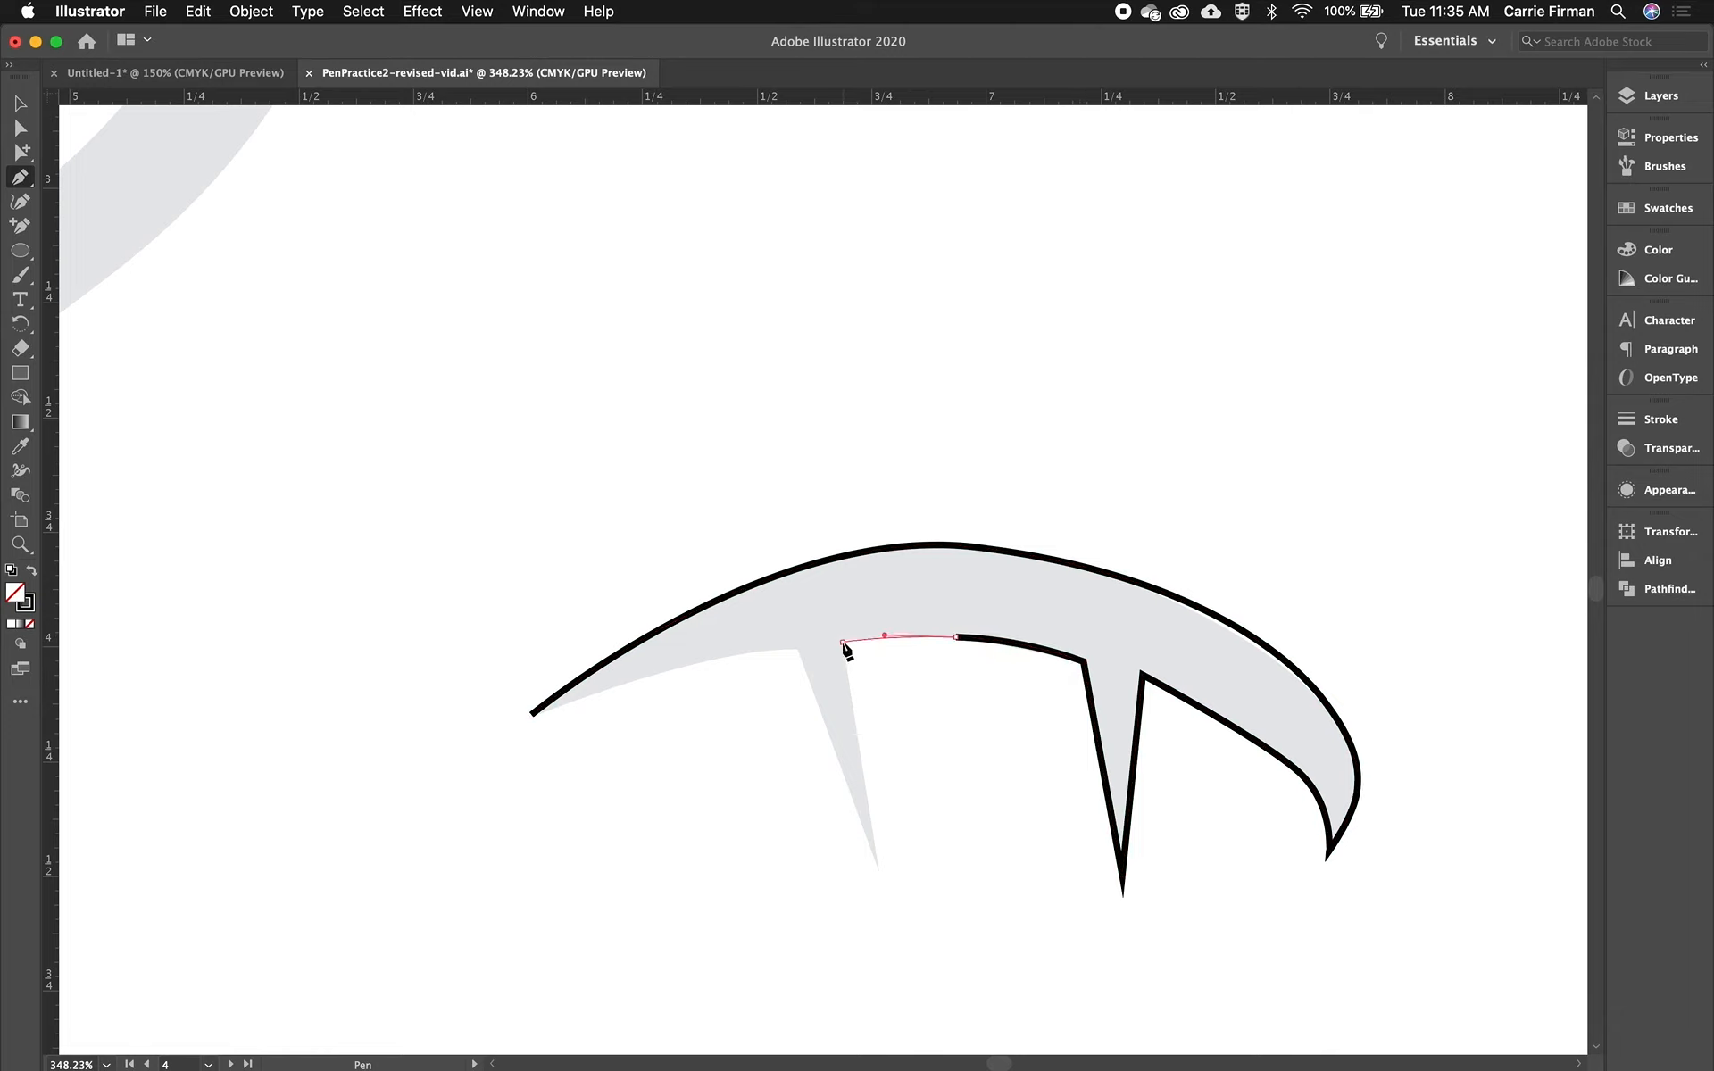
left_click(877, 869)
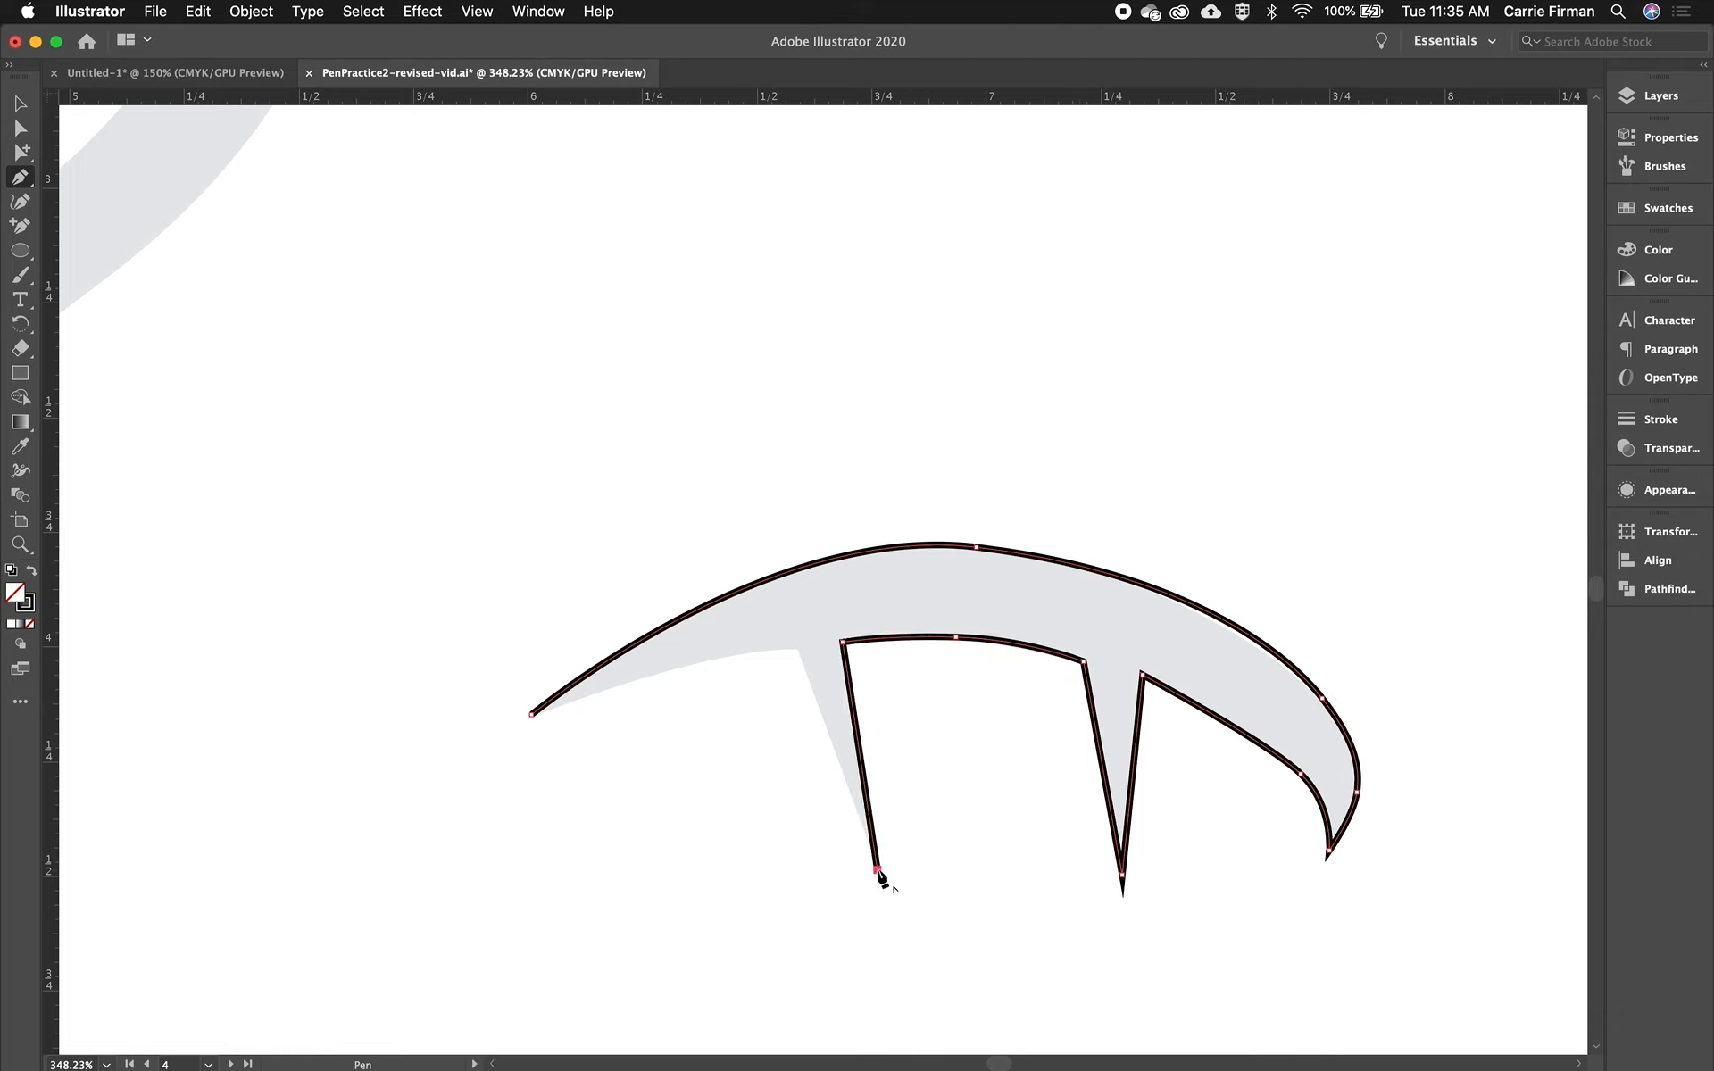
left_click(796, 648)
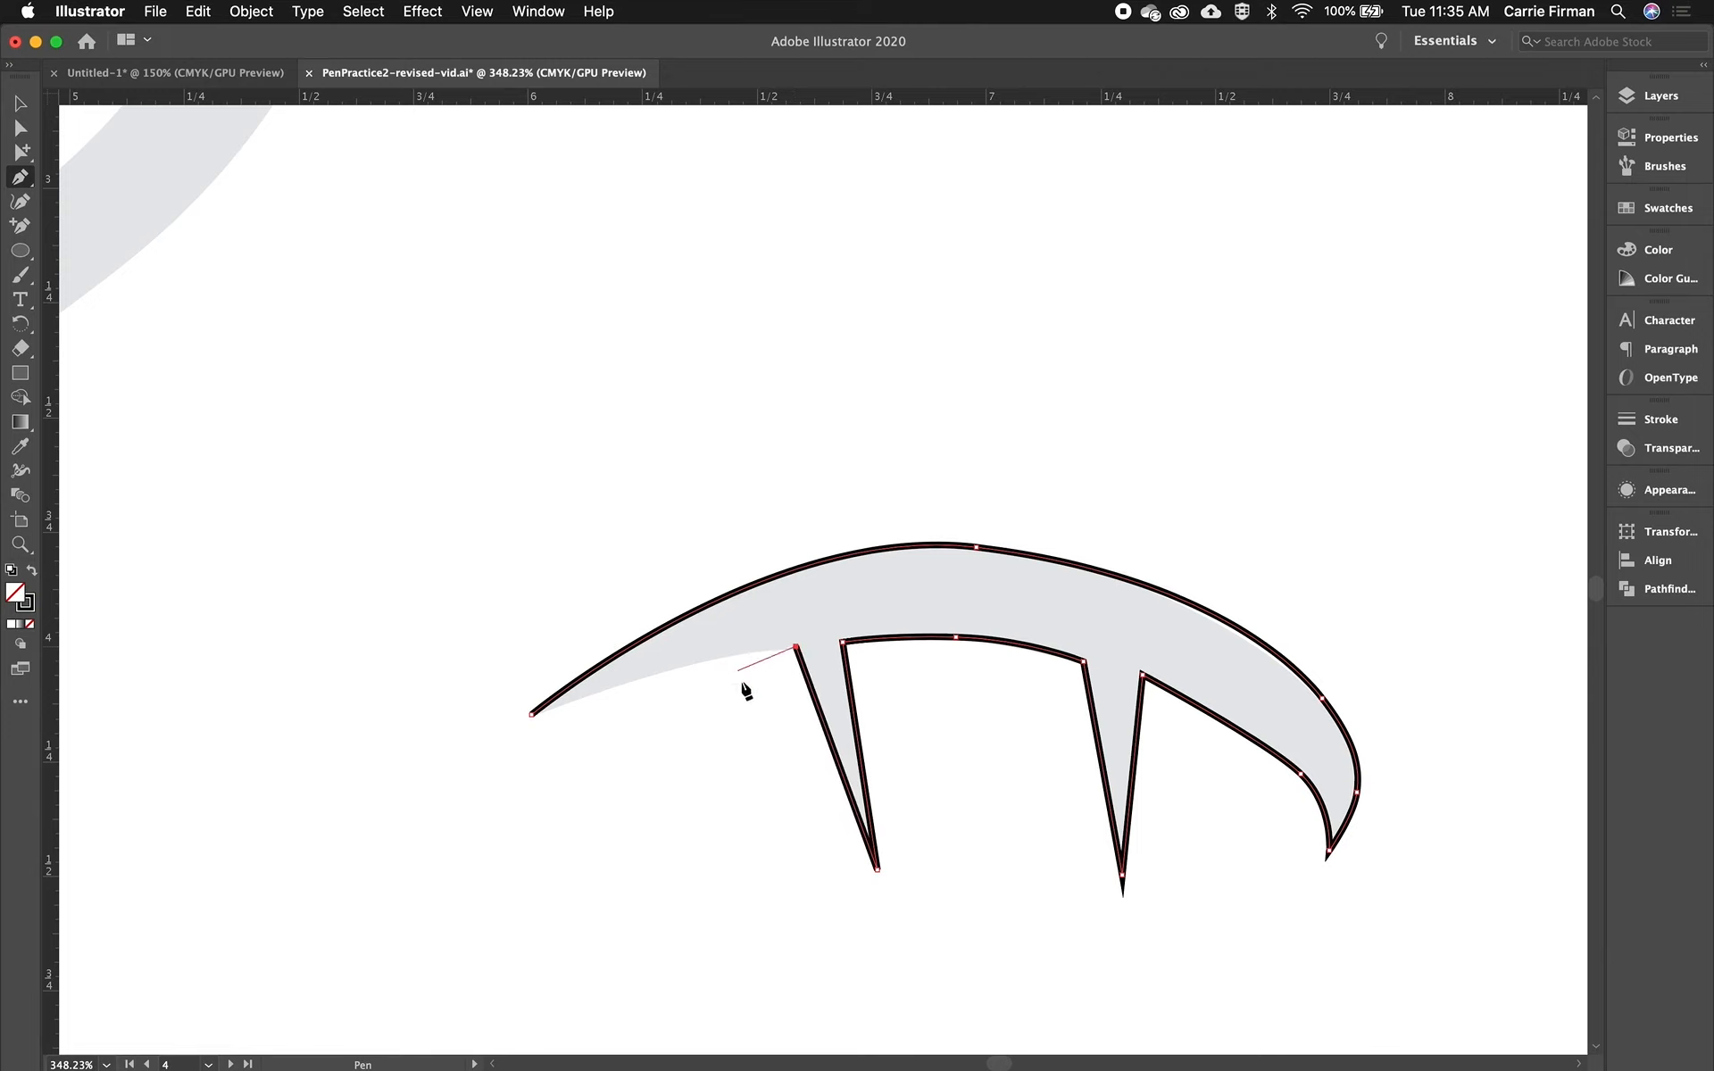
left_click(724, 656)
left_click(531, 714)
Use Direct Selection to refine the arc's top handle and upper-right point and handles against the gray edge, and deselect the path
key("a")
left_click(977, 546)
left_click_drag(1187, 573, 1191, 565)
left_click(1321, 697)
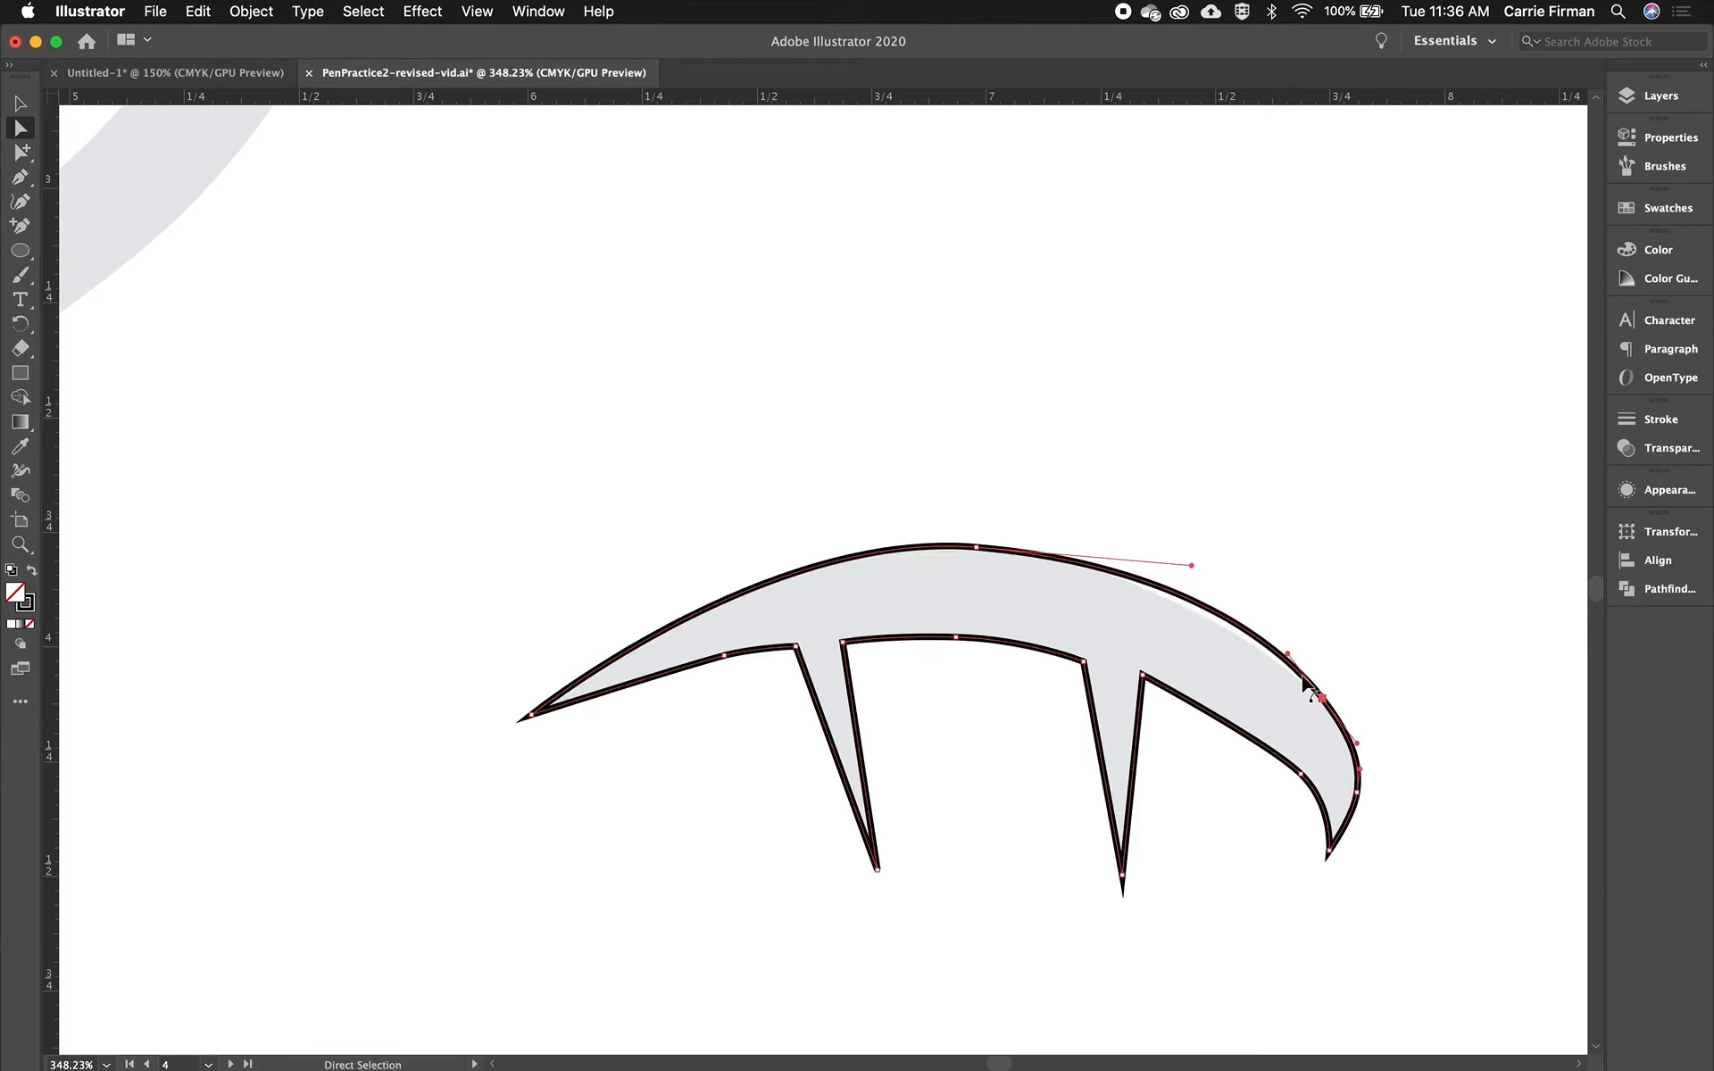
left_click_drag(1321, 698, 1316, 694)
left_click_drag(1191, 566, 1166, 564)
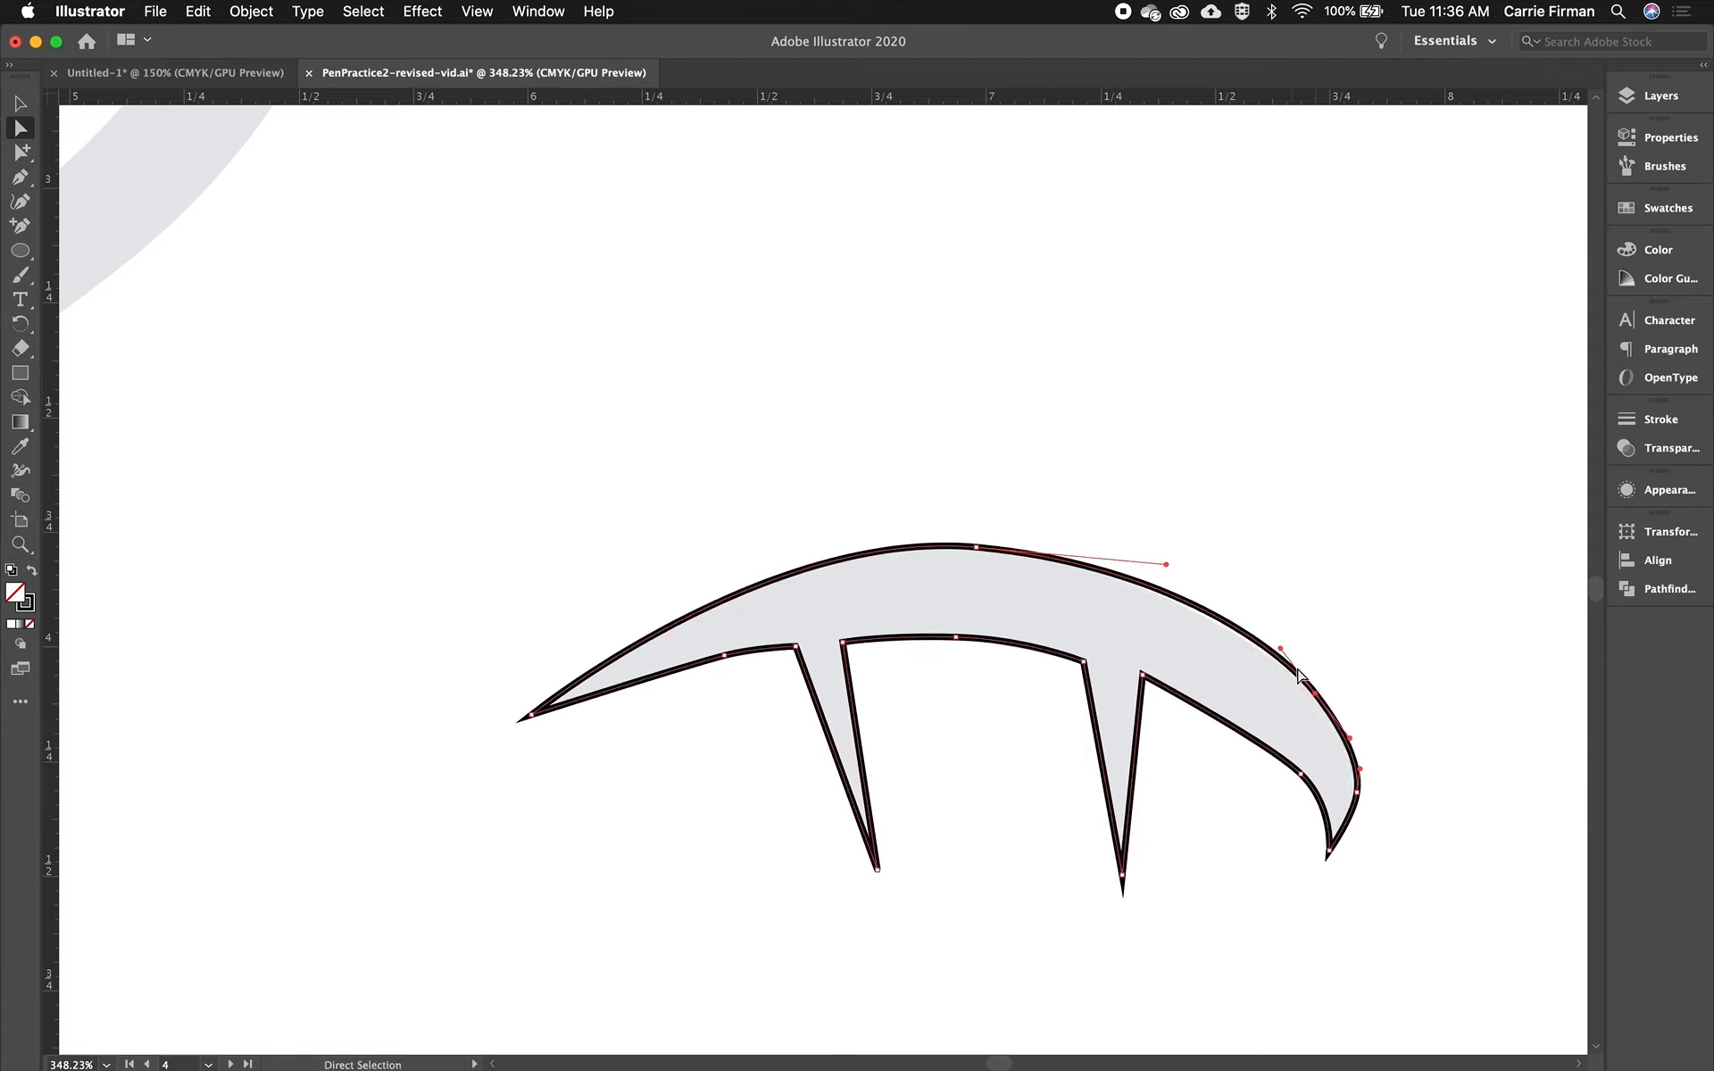
left_click_drag(1281, 649, 1320, 695)
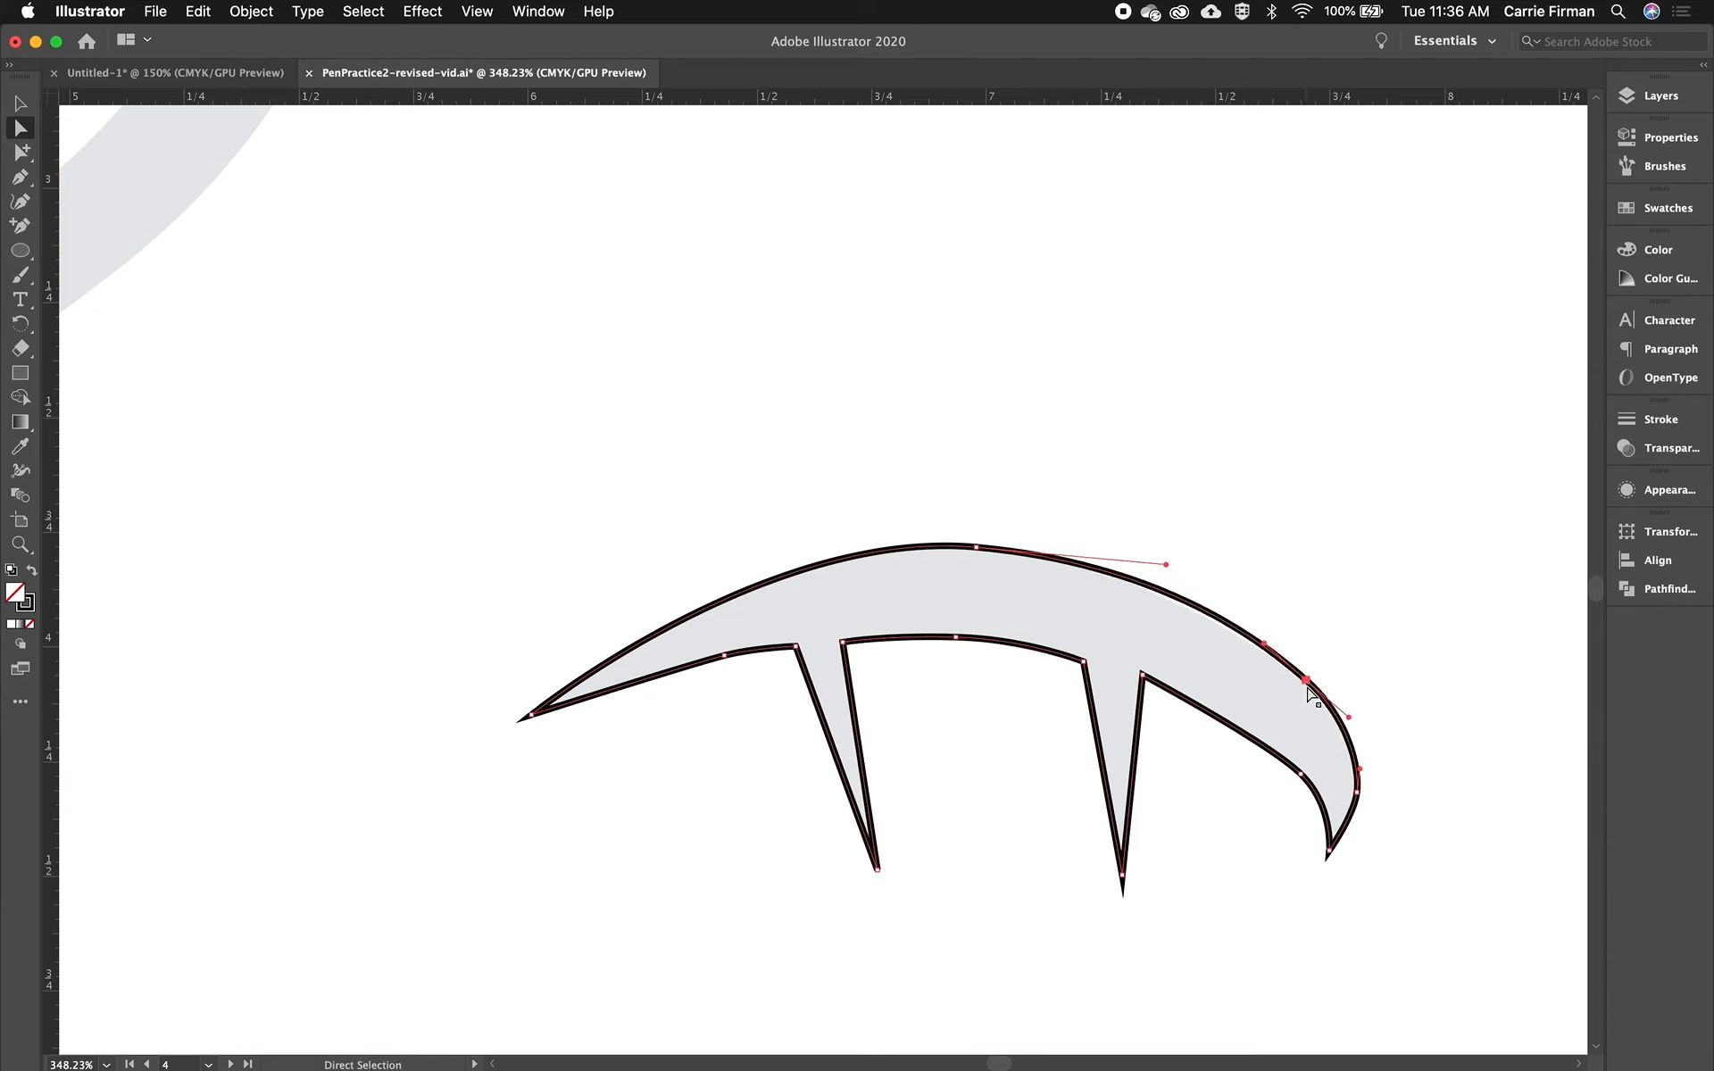
left_click(1410, 859)
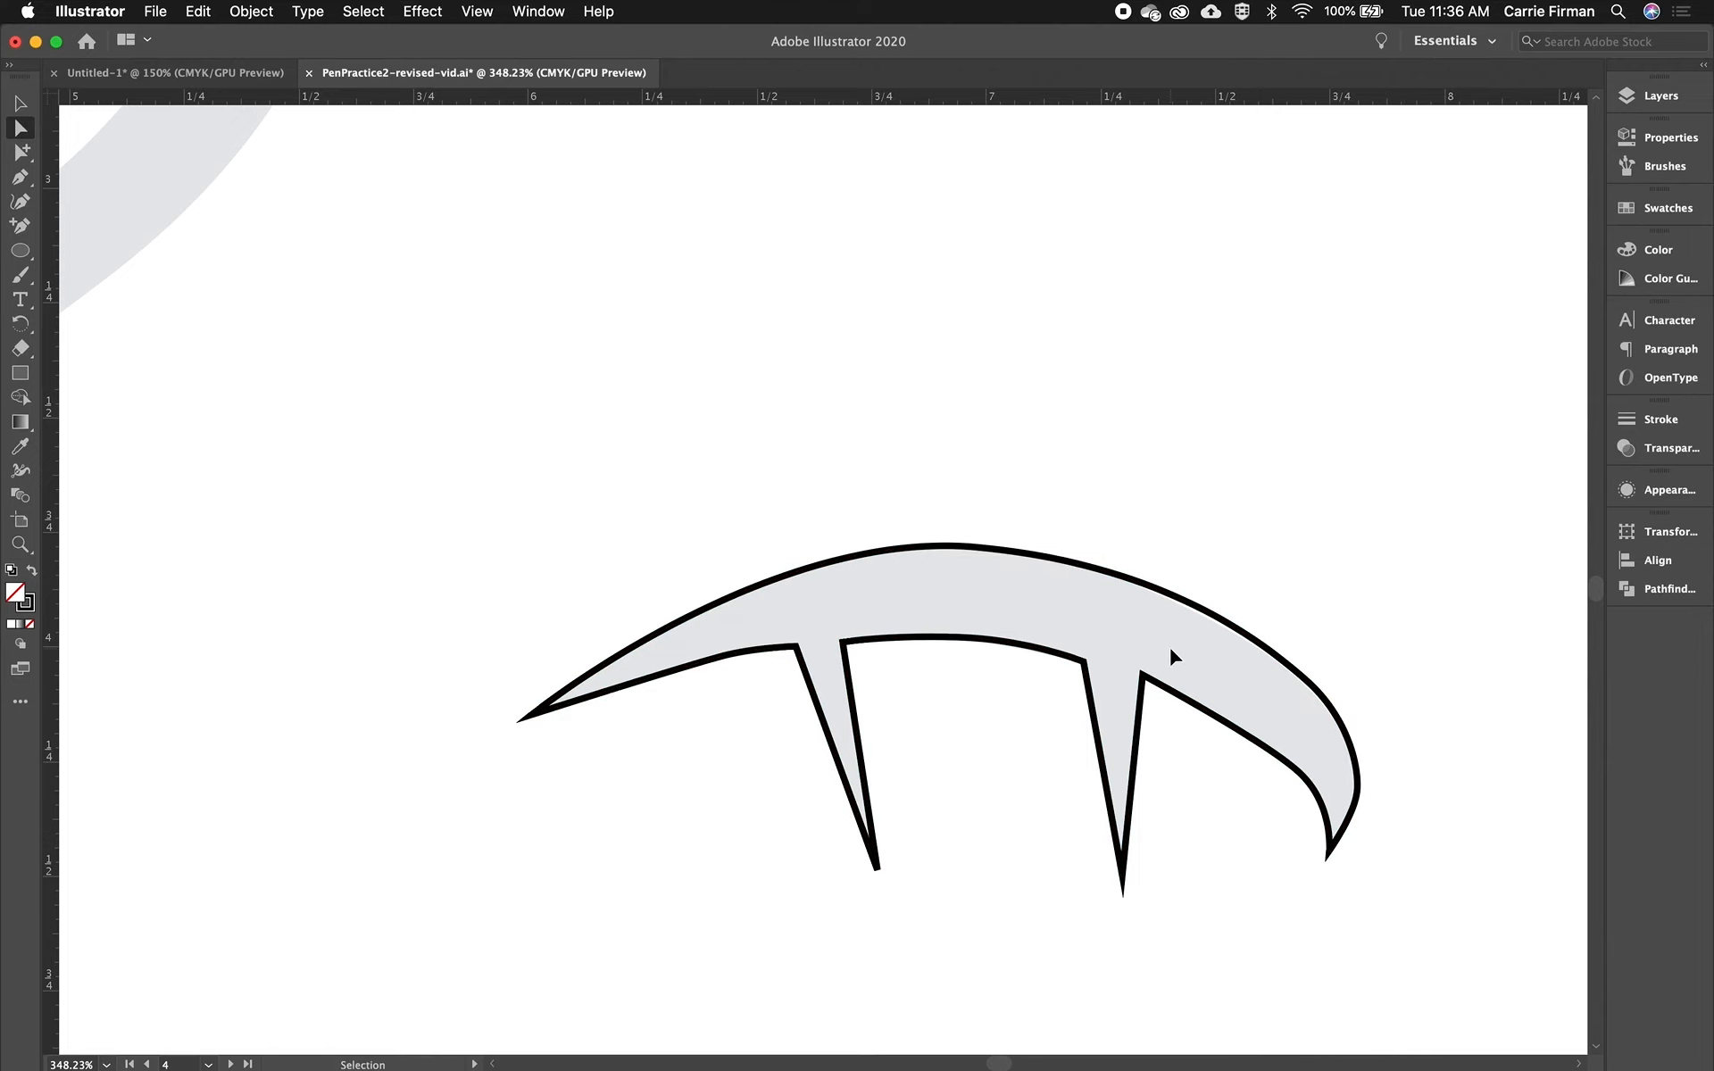
Go to the artboard with the incomplete "easy" letters and display the document's layers
key("super+0")
left_click_drag(1396, 700, 448, 685)
left_click_drag(1431, 697, 692, 692)
left_click_drag(1351, 705, 221, 704)
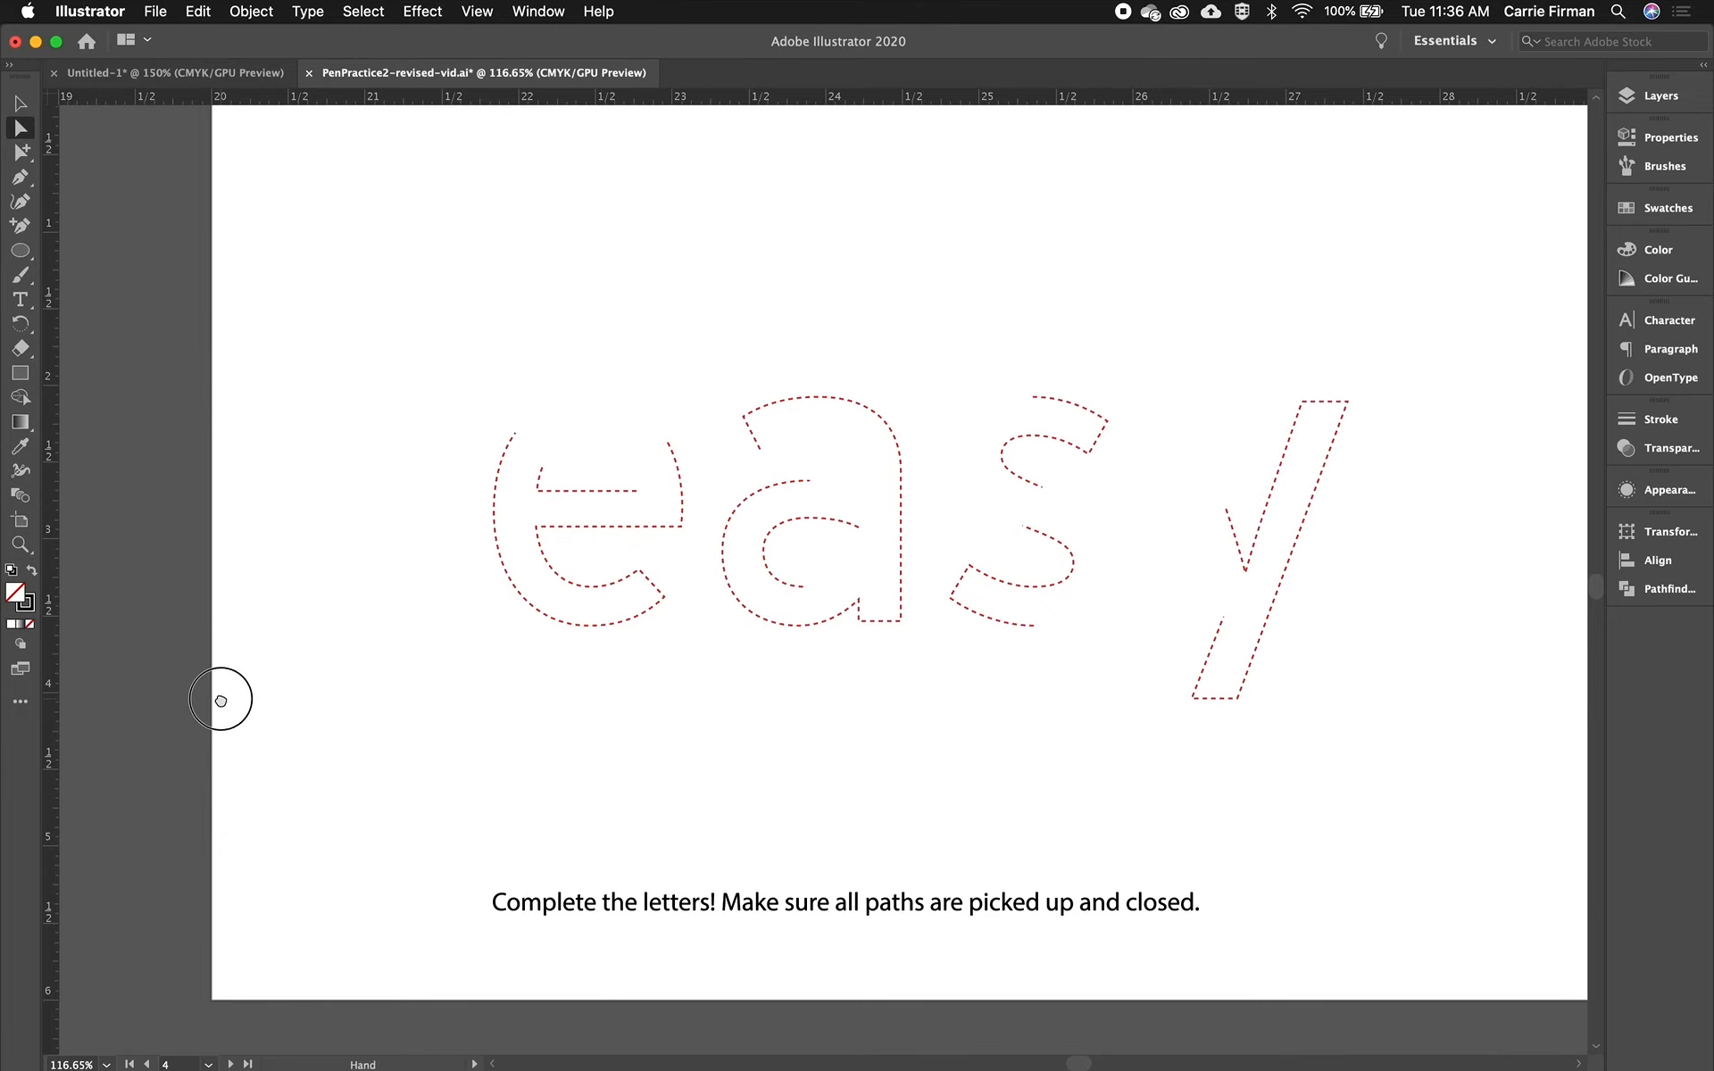
left_click(1670, 100)
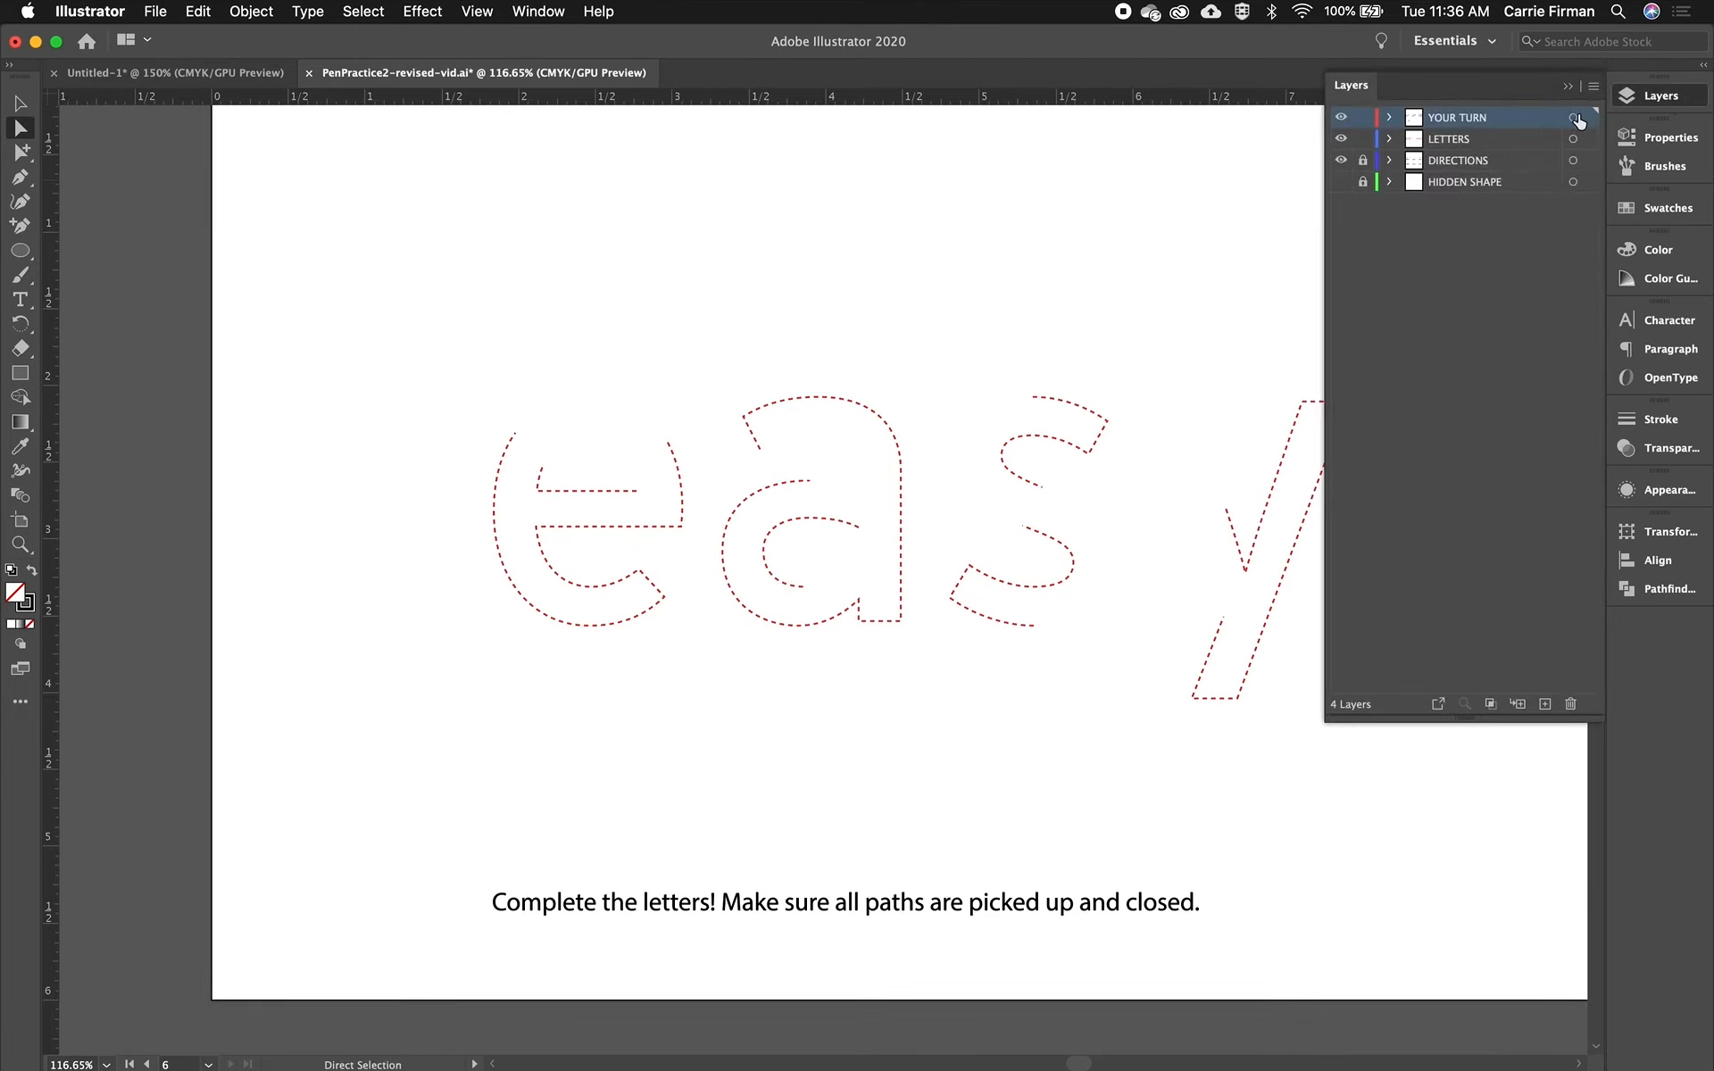
Make the LETTERS layer active and go to the uppercase "EASY" artboard with the Pen tool
left_click(1476, 140)
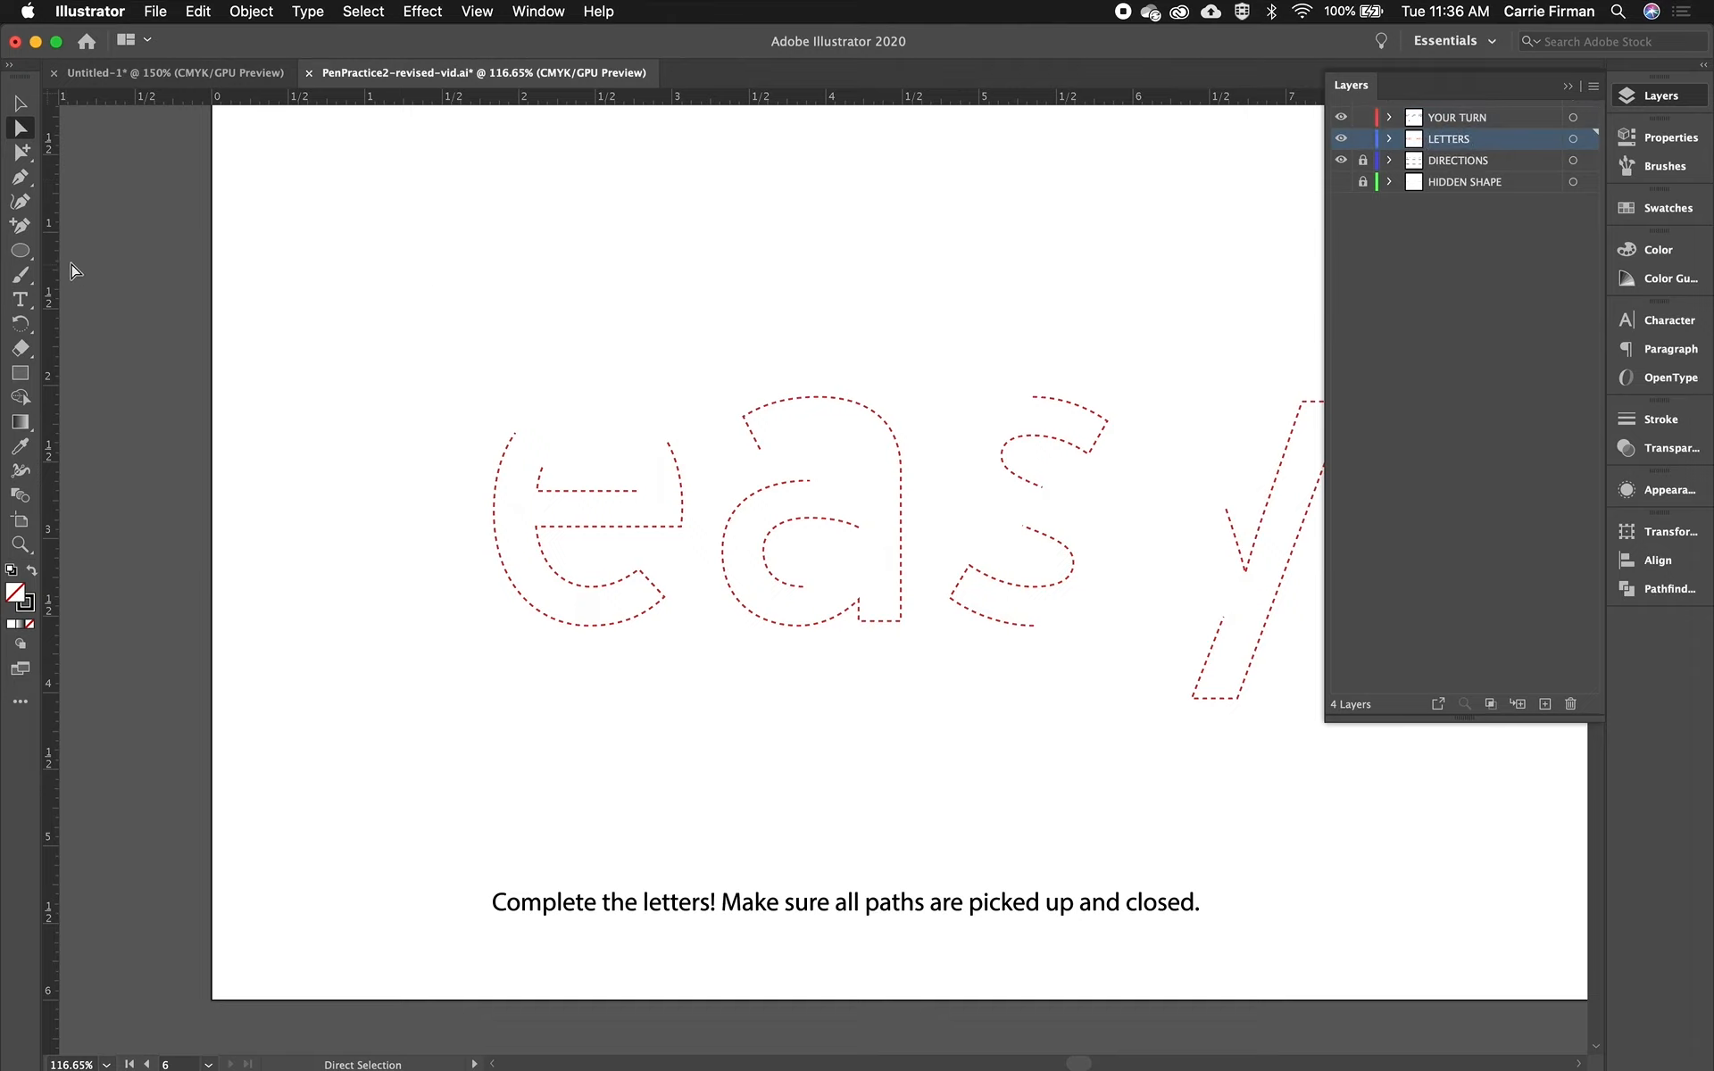
left_click(21, 181)
key("space")
left_click_drag(708, 382, 1266, 393)
left_click_drag(295, 432, 982, 436)
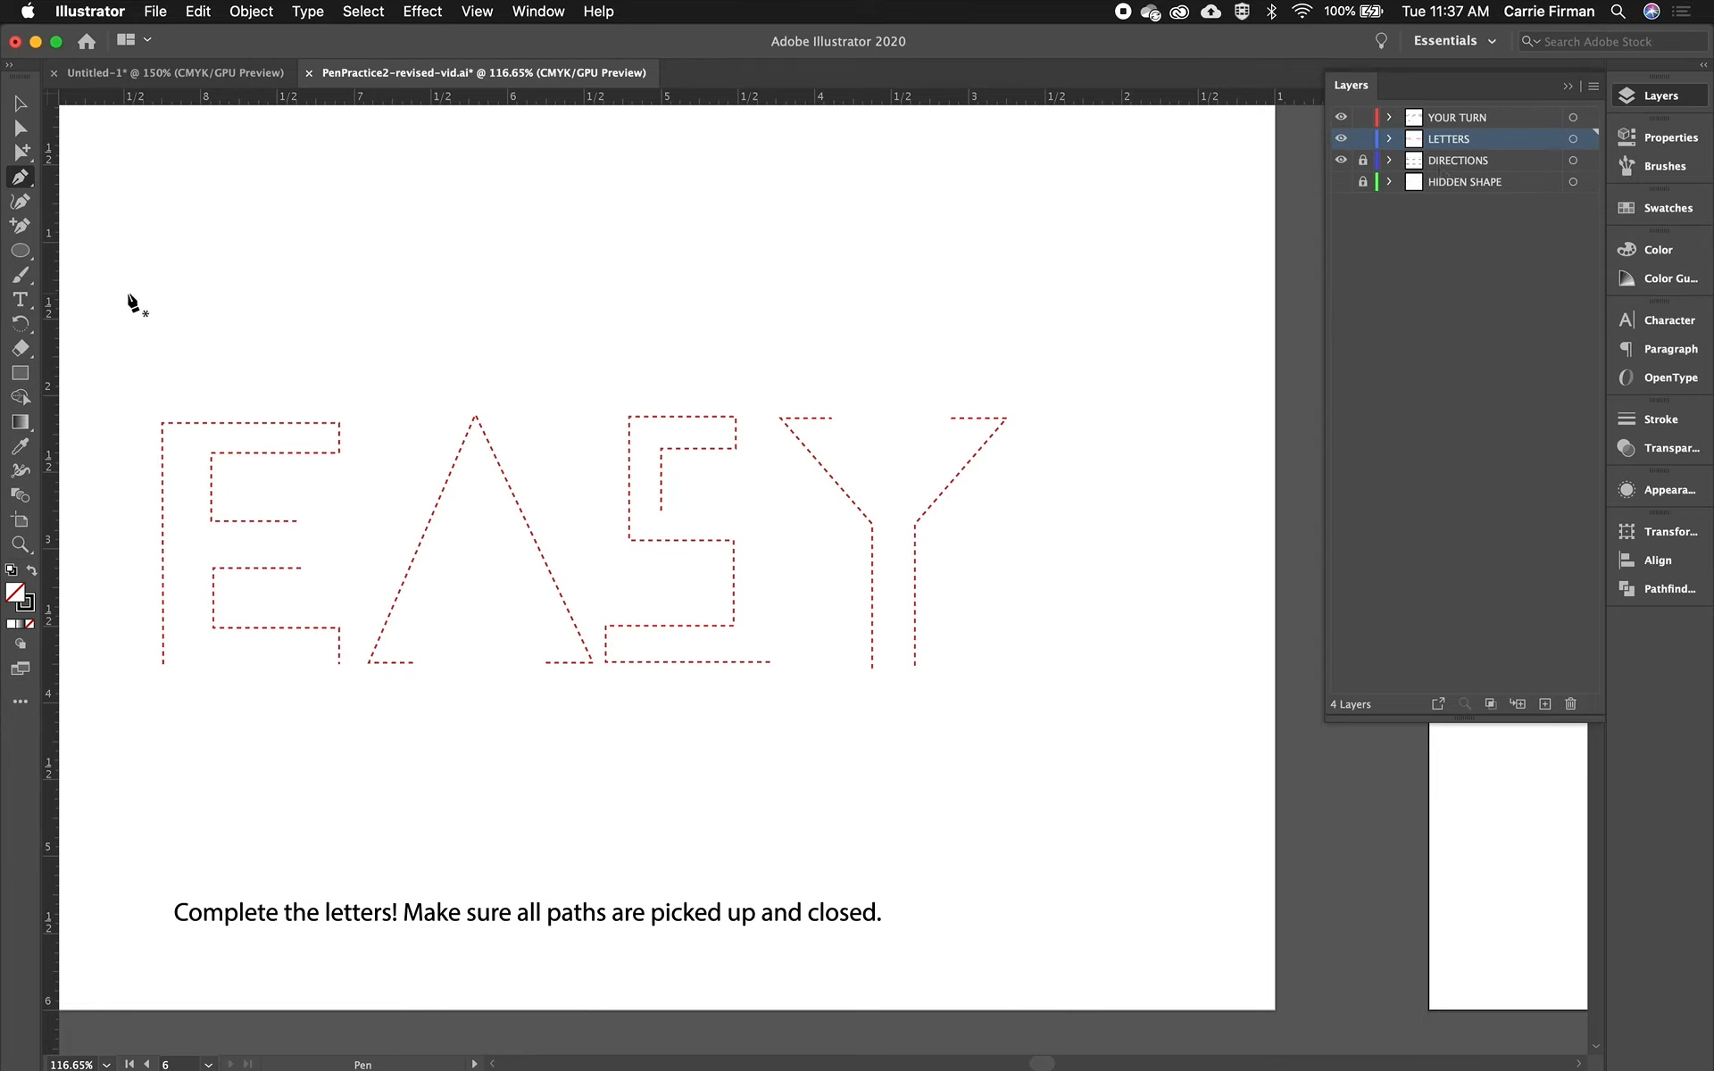
Complete the uppercase E with straight Pen segments joining its middle arm ends and its bottom ends, closing the path
left_click(22, 183)
left_click(301, 520)
left_click(301, 567)
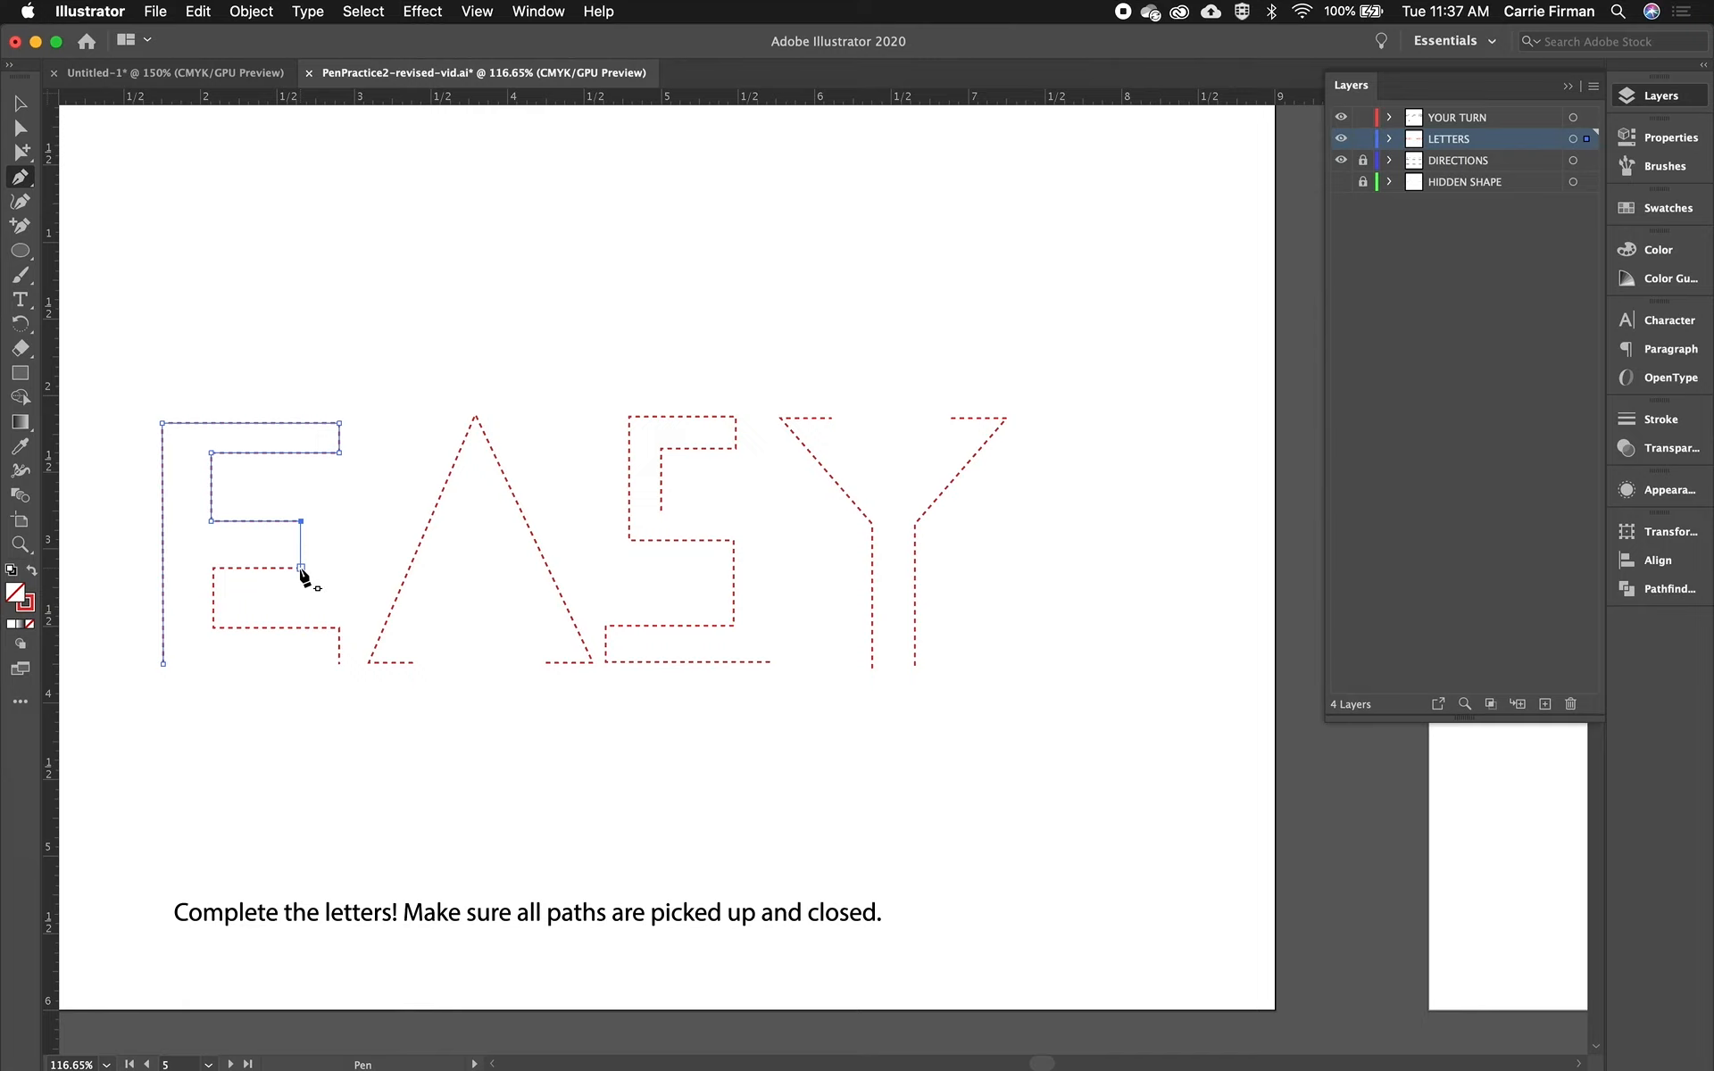
left_click(301, 568)
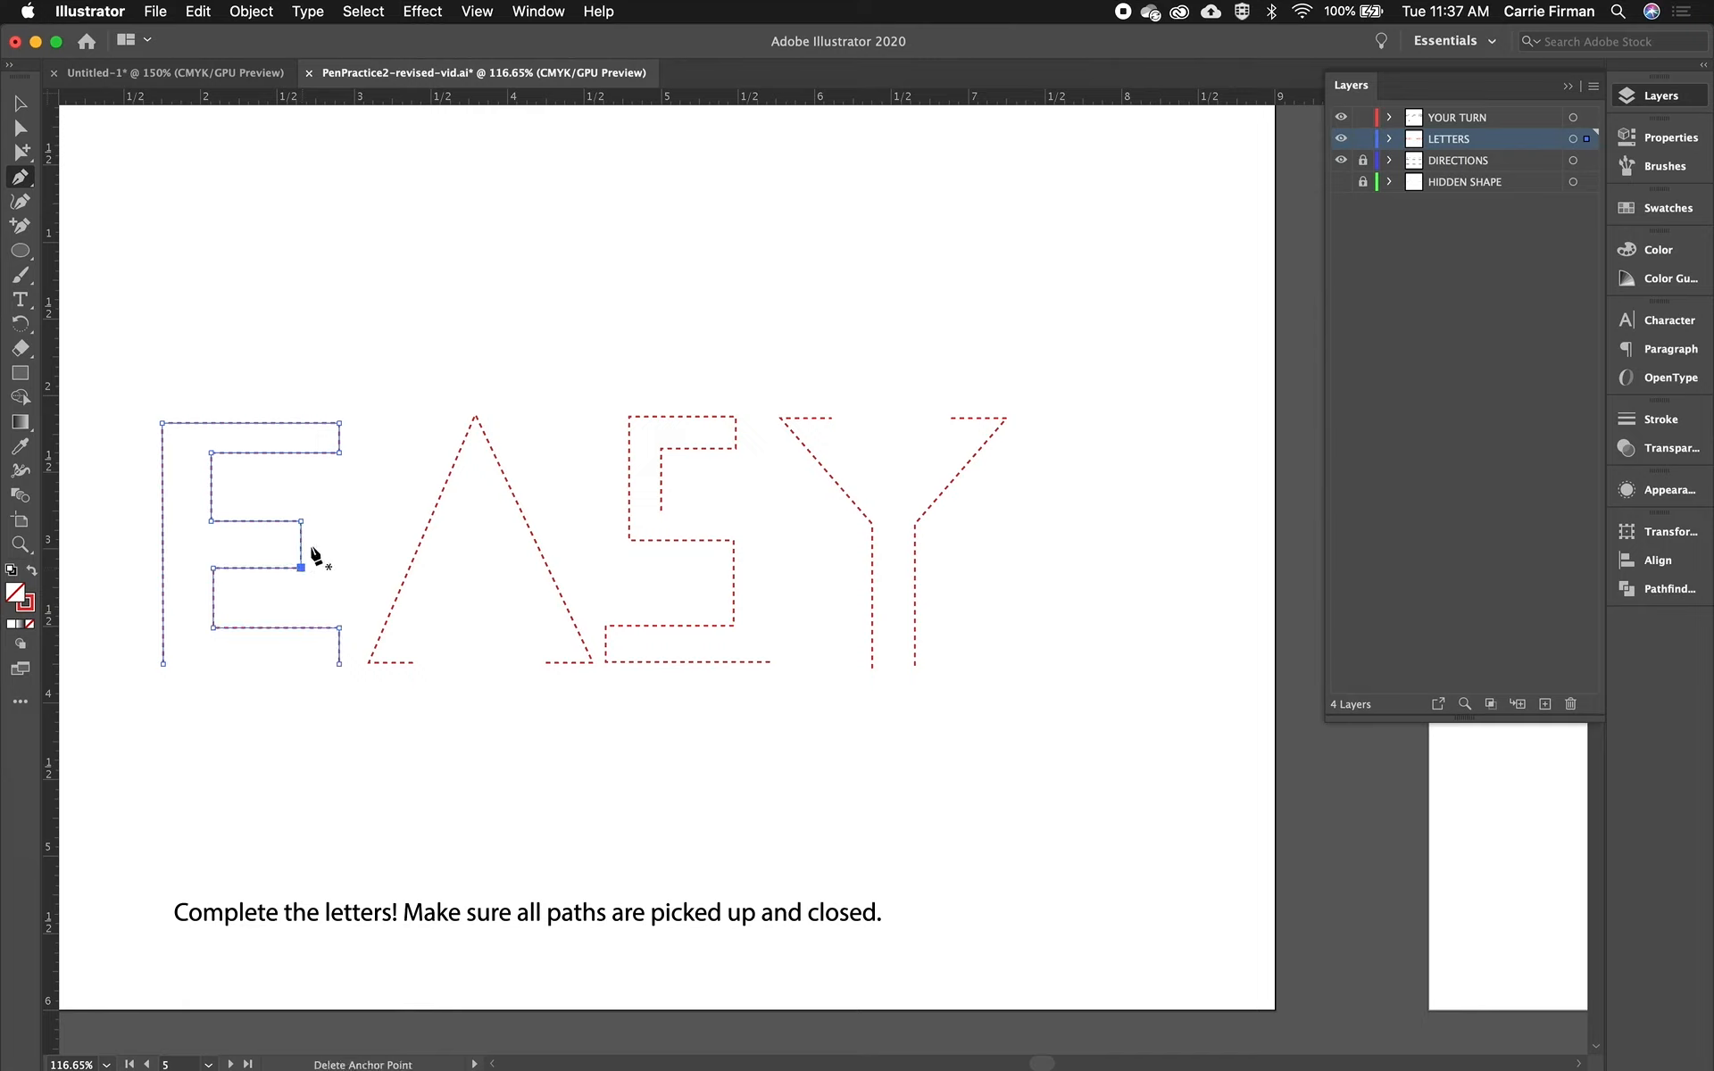
left_click(340, 664)
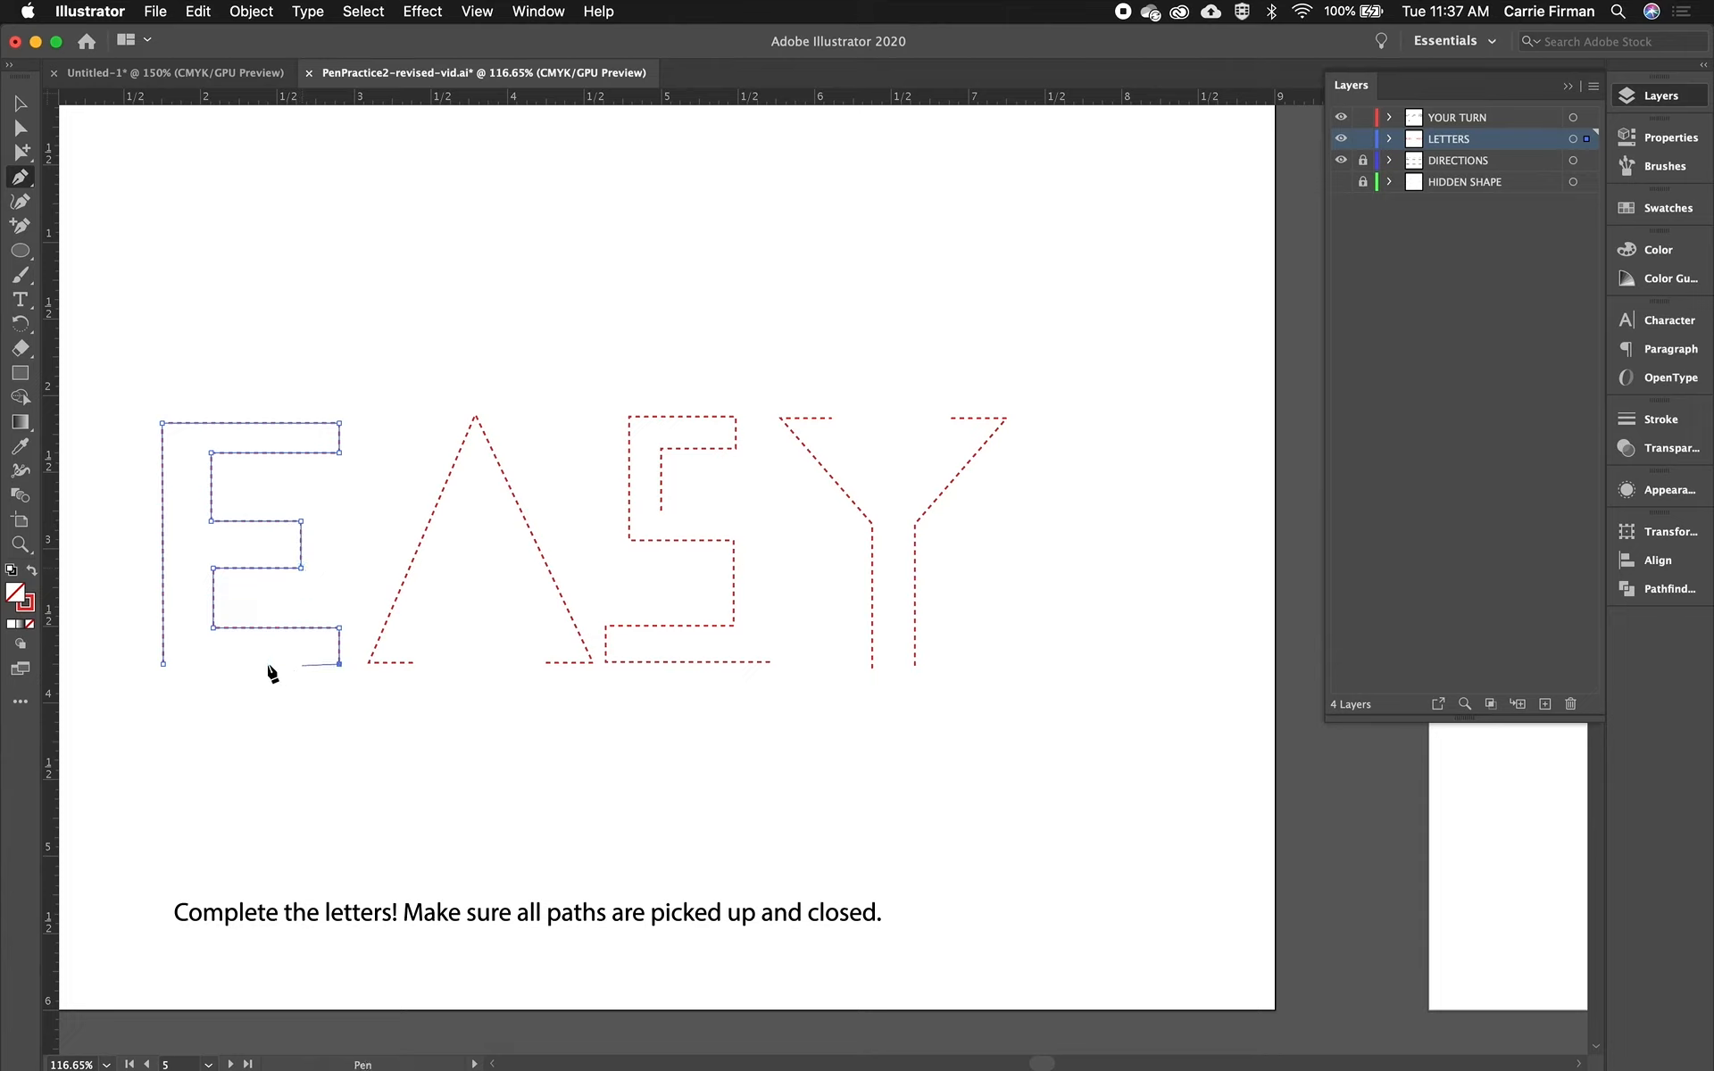
left_click(164, 664)
Return to the artboard with the incomplete lowercase "easy" letters
key("space")
left_click_drag(1120, 653, 456, 632)
left_click_drag(1005, 648, 518, 690)
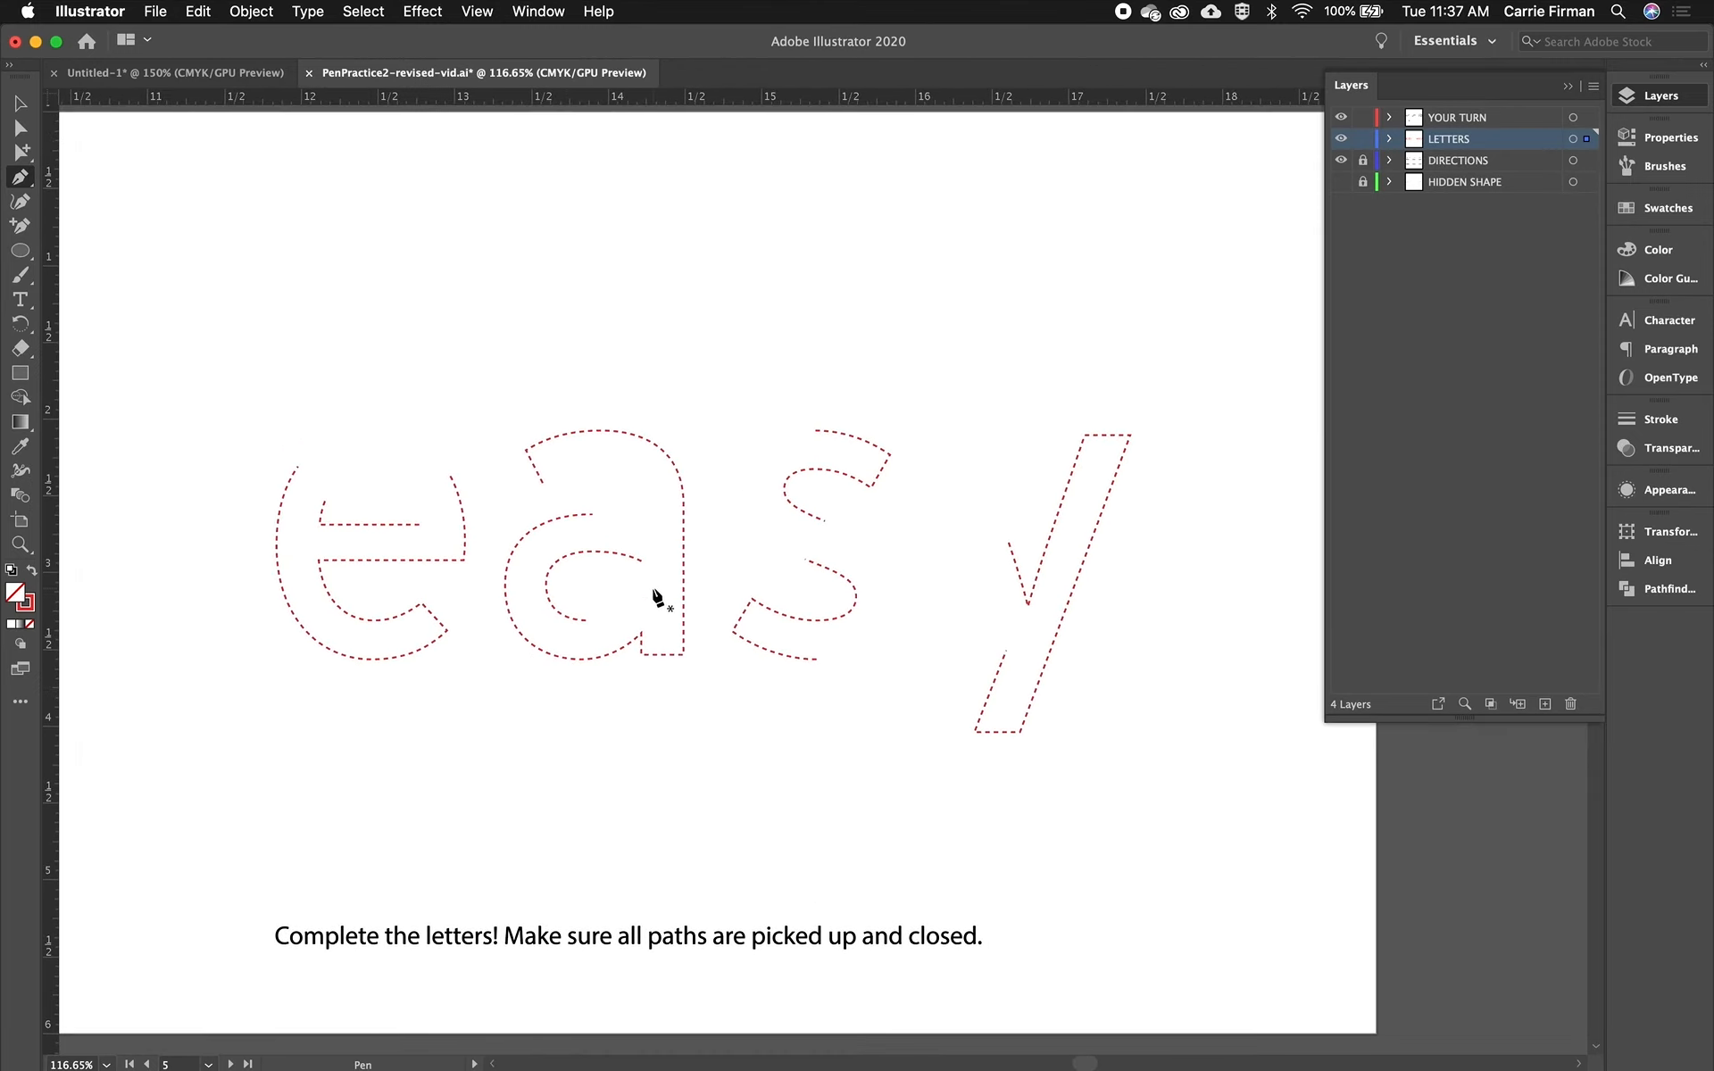
left_click(542, 483)
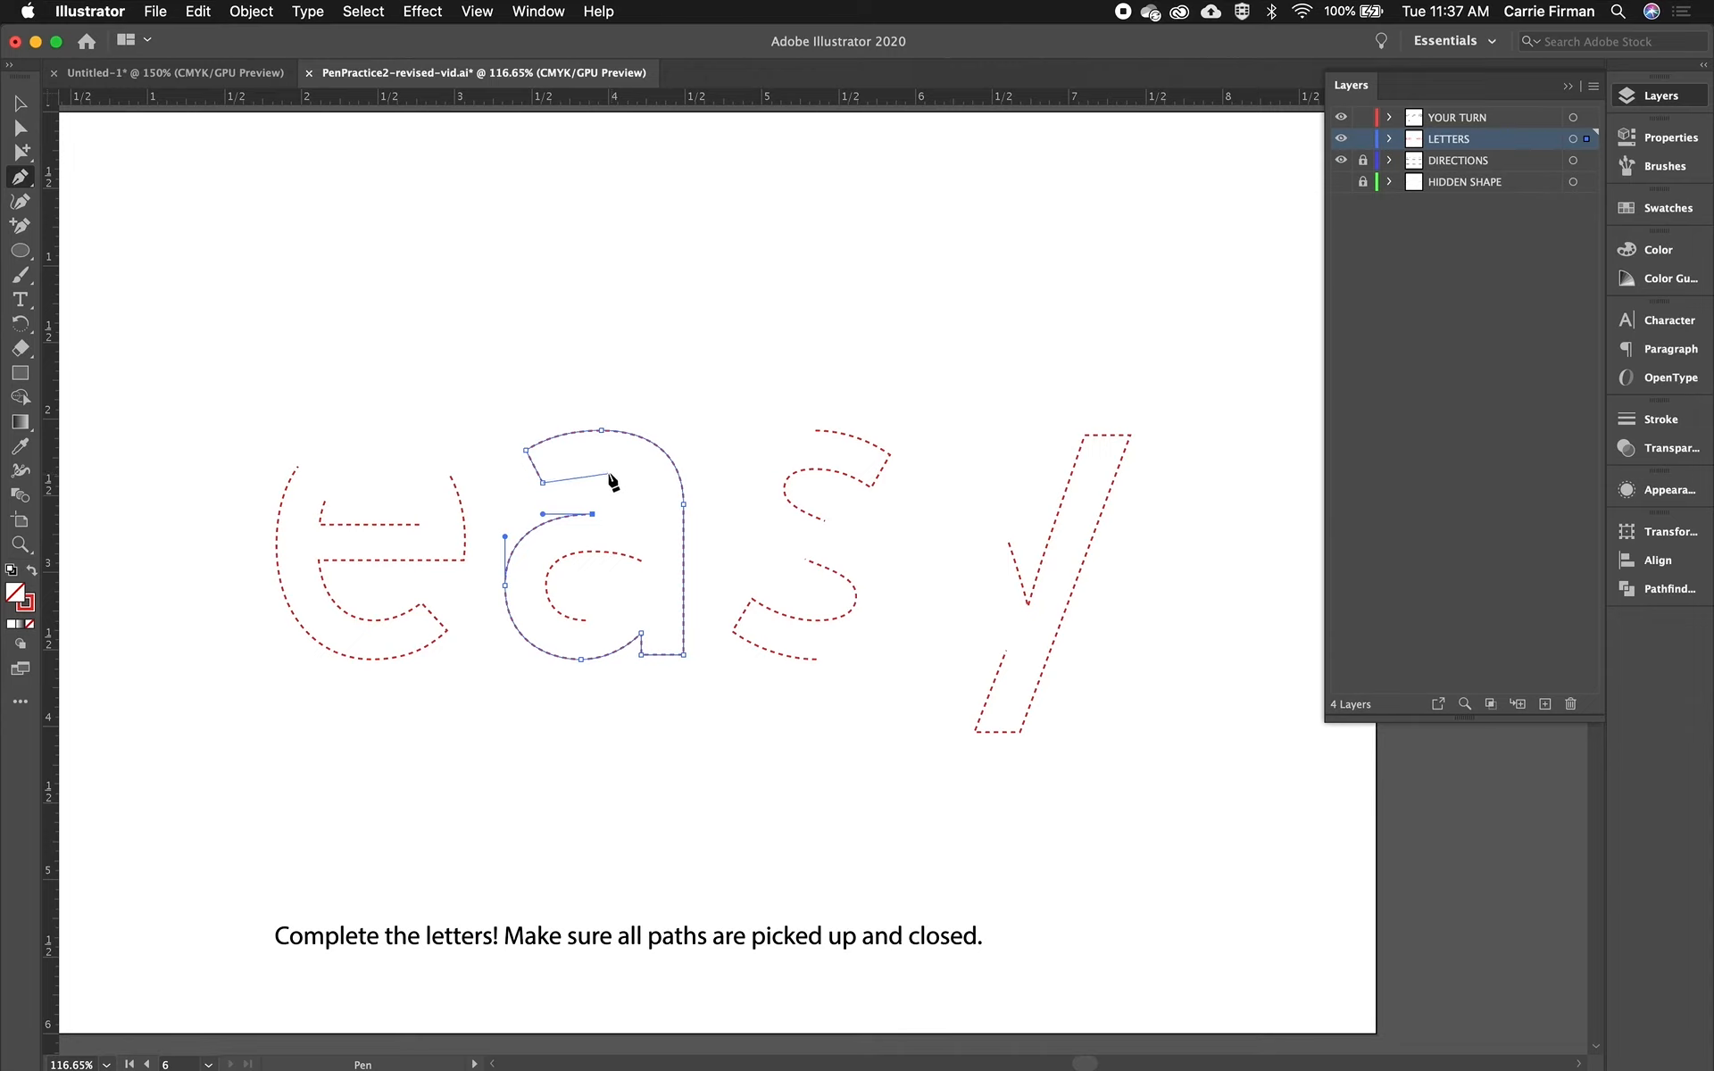
left_click(606, 466)
left_click_drag(620, 470, 630, 476)
key("super")
key("Escape")
Continue the lowercase a's outline from the bowl's open top end through a corner and the inner arch, closing it at the terminal
left_click(593, 516)
left_click_drag(594, 515, 626, 515)
left_click(646, 525)
left_click_drag(646, 524, 637, 471)
left_click(641, 475, "super")
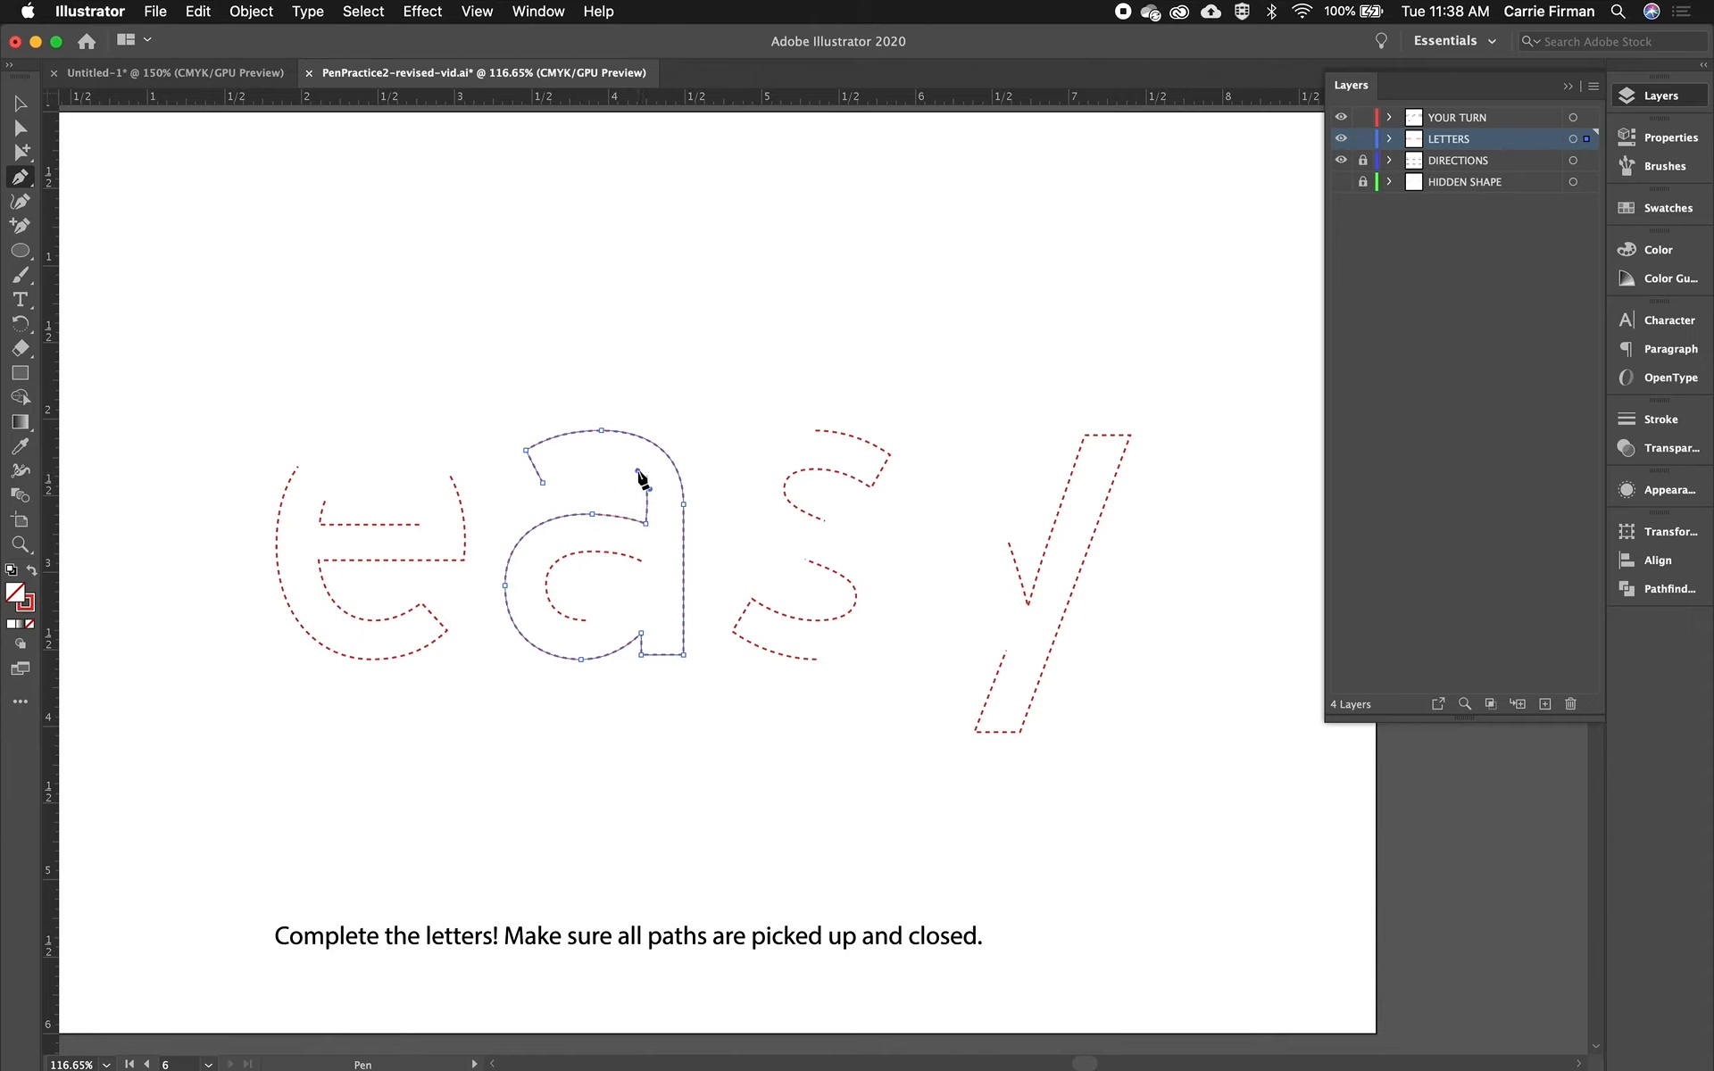
left_click(589, 466)
left_click_drag(572, 471, 572, 470)
left_click(543, 484)
Pick up the open ends of the lowercase a's counter and close it with a curve around its right side
left_click(642, 561)
left_click(589, 619)
left_click(589, 621)
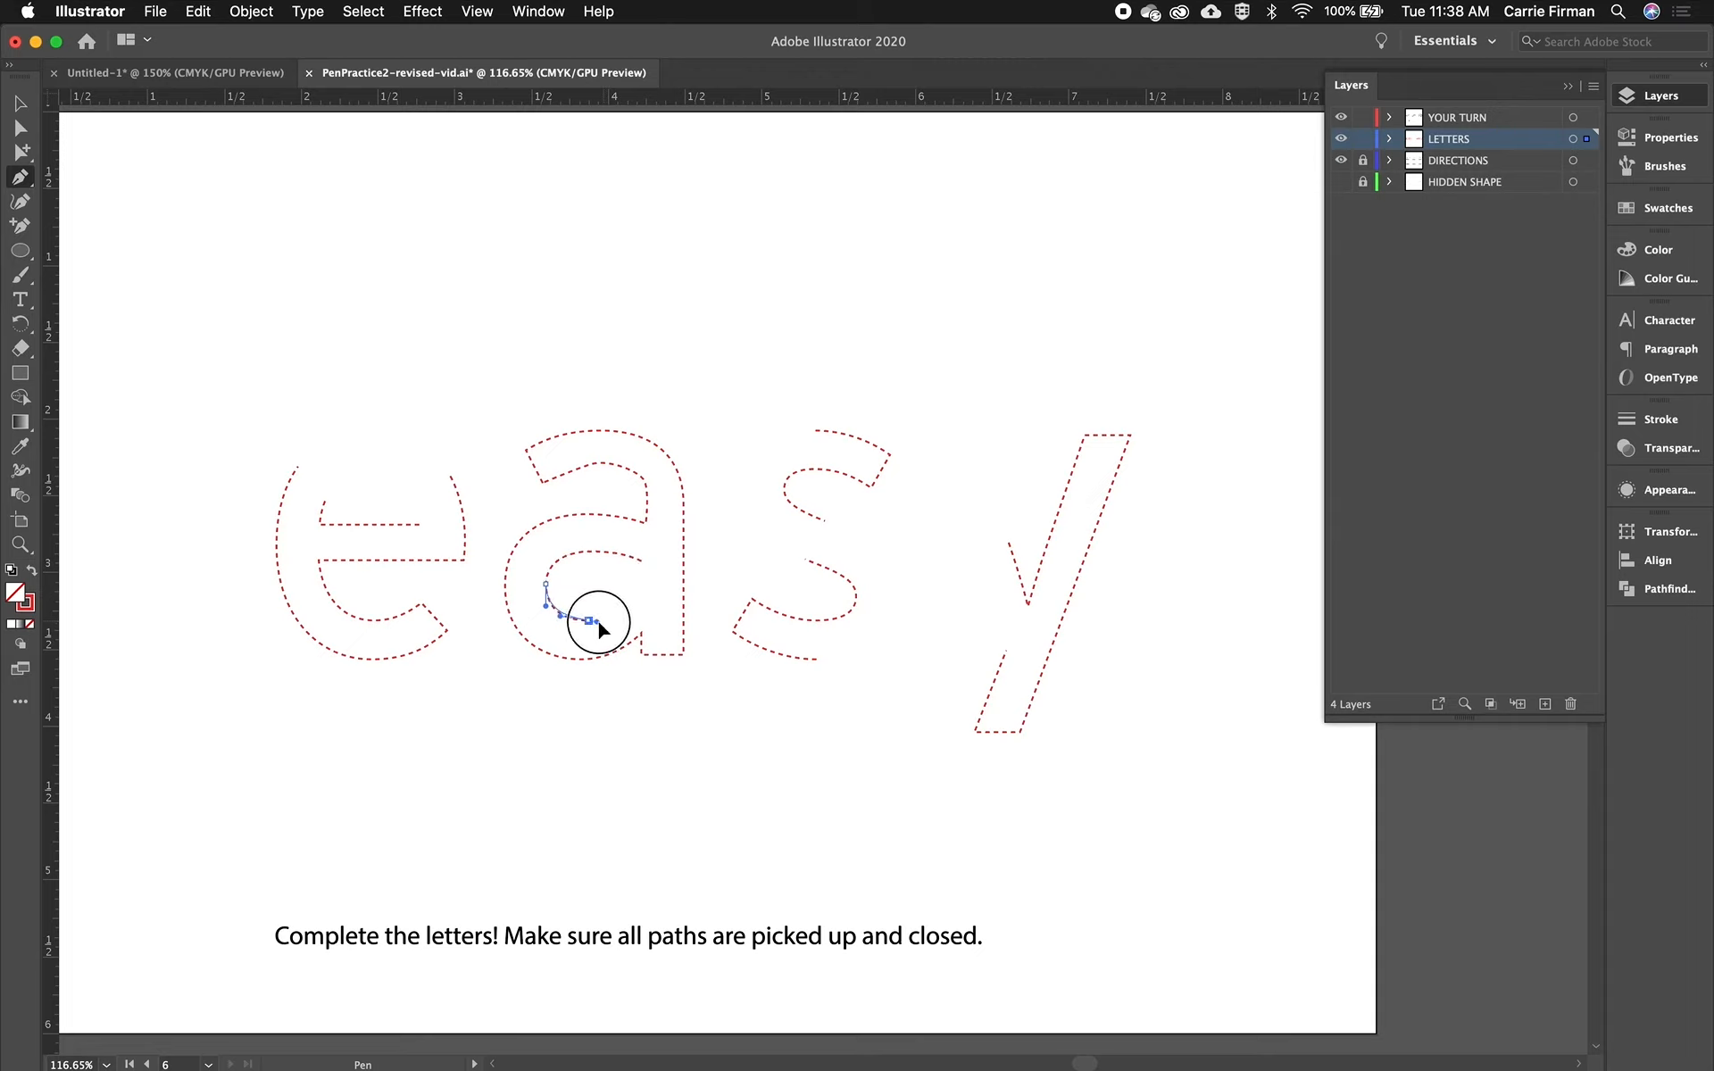
left_click_drag(611, 622, 621, 617)
left_click_drag(637, 594, 642, 583)
left_click(643, 561)
Use Direct Selection to refine the anchors and handles of the lowercase a's inner arch, and deselect the path
key("a")
left_click(604, 465)
left_click_drag(609, 458, 647, 497)
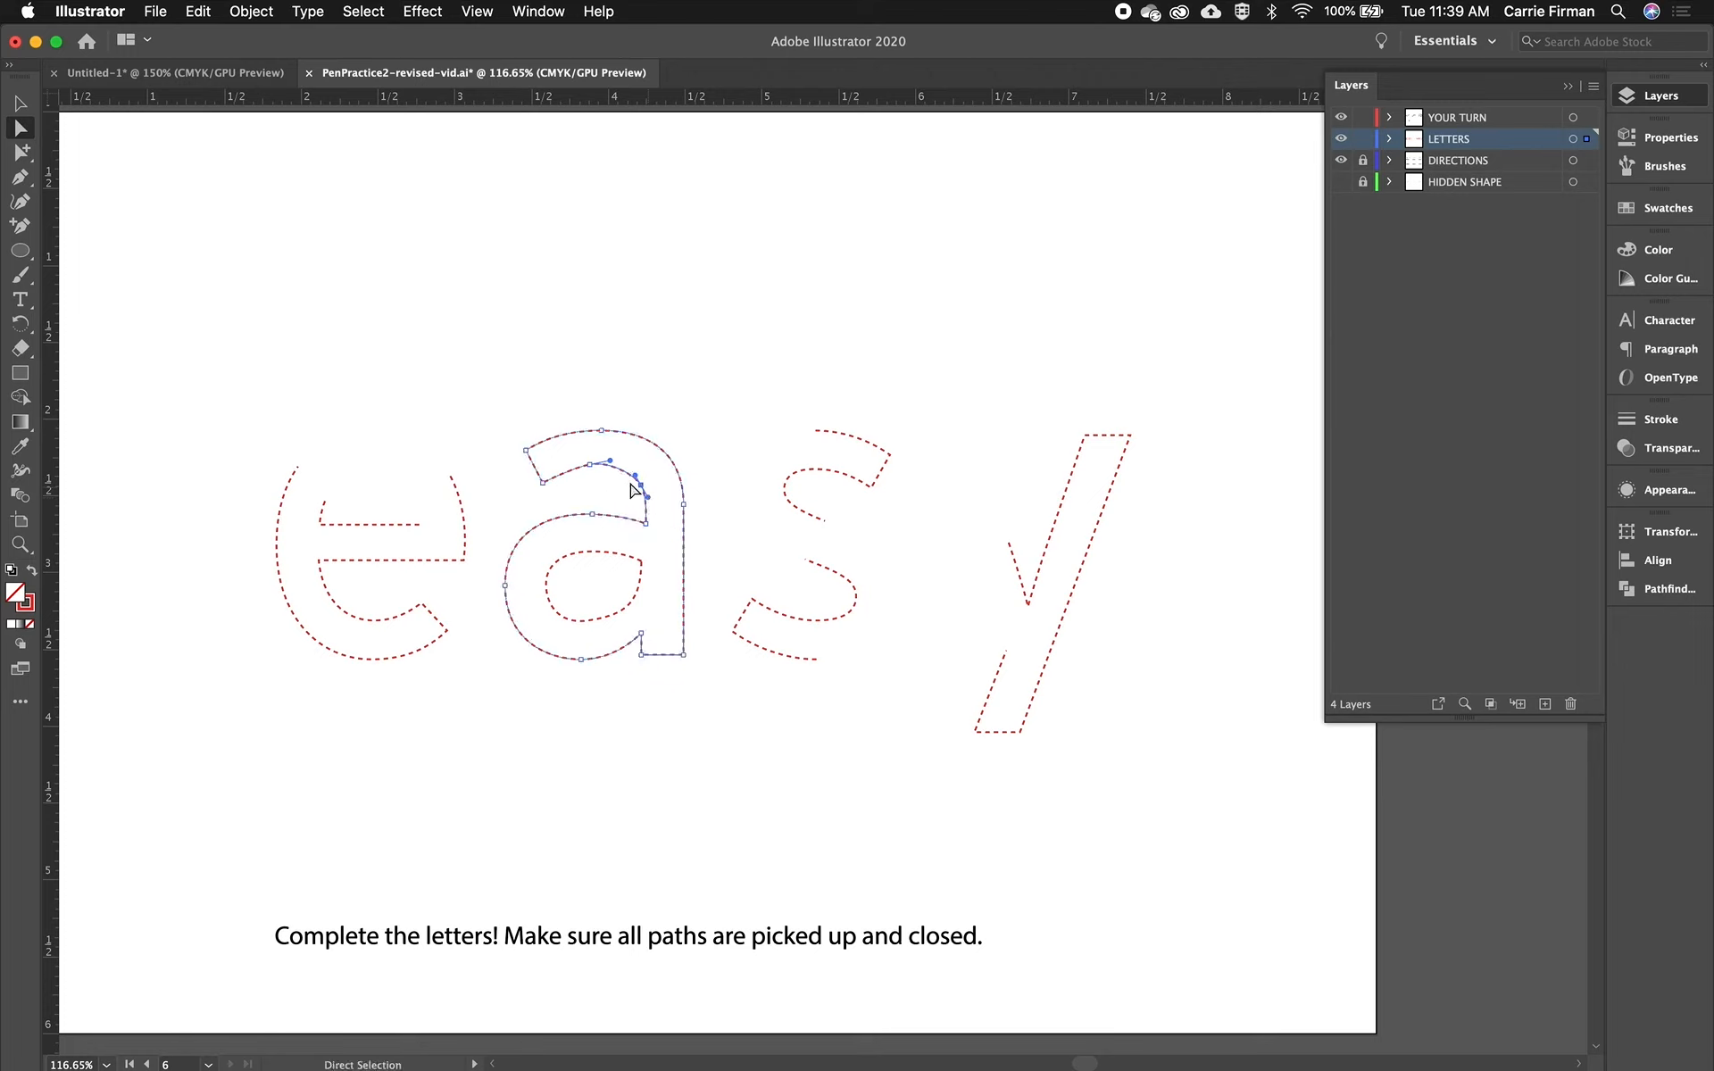
left_click(597, 504)
left_click(590, 465)
left_click_drag(590, 466, 595, 471)
left_click_drag(615, 463, 615, 467)
left_click(612, 490)
Adjust the lower-right curve of the lowercase a's counter and deselect it
left_click(620, 618)
left_click_drag(634, 599, 638, 596)
left_click(661, 677)
Zoom out to 33.33% to review all six worksheet artboards together
scroll(680, 490, "left", 3)
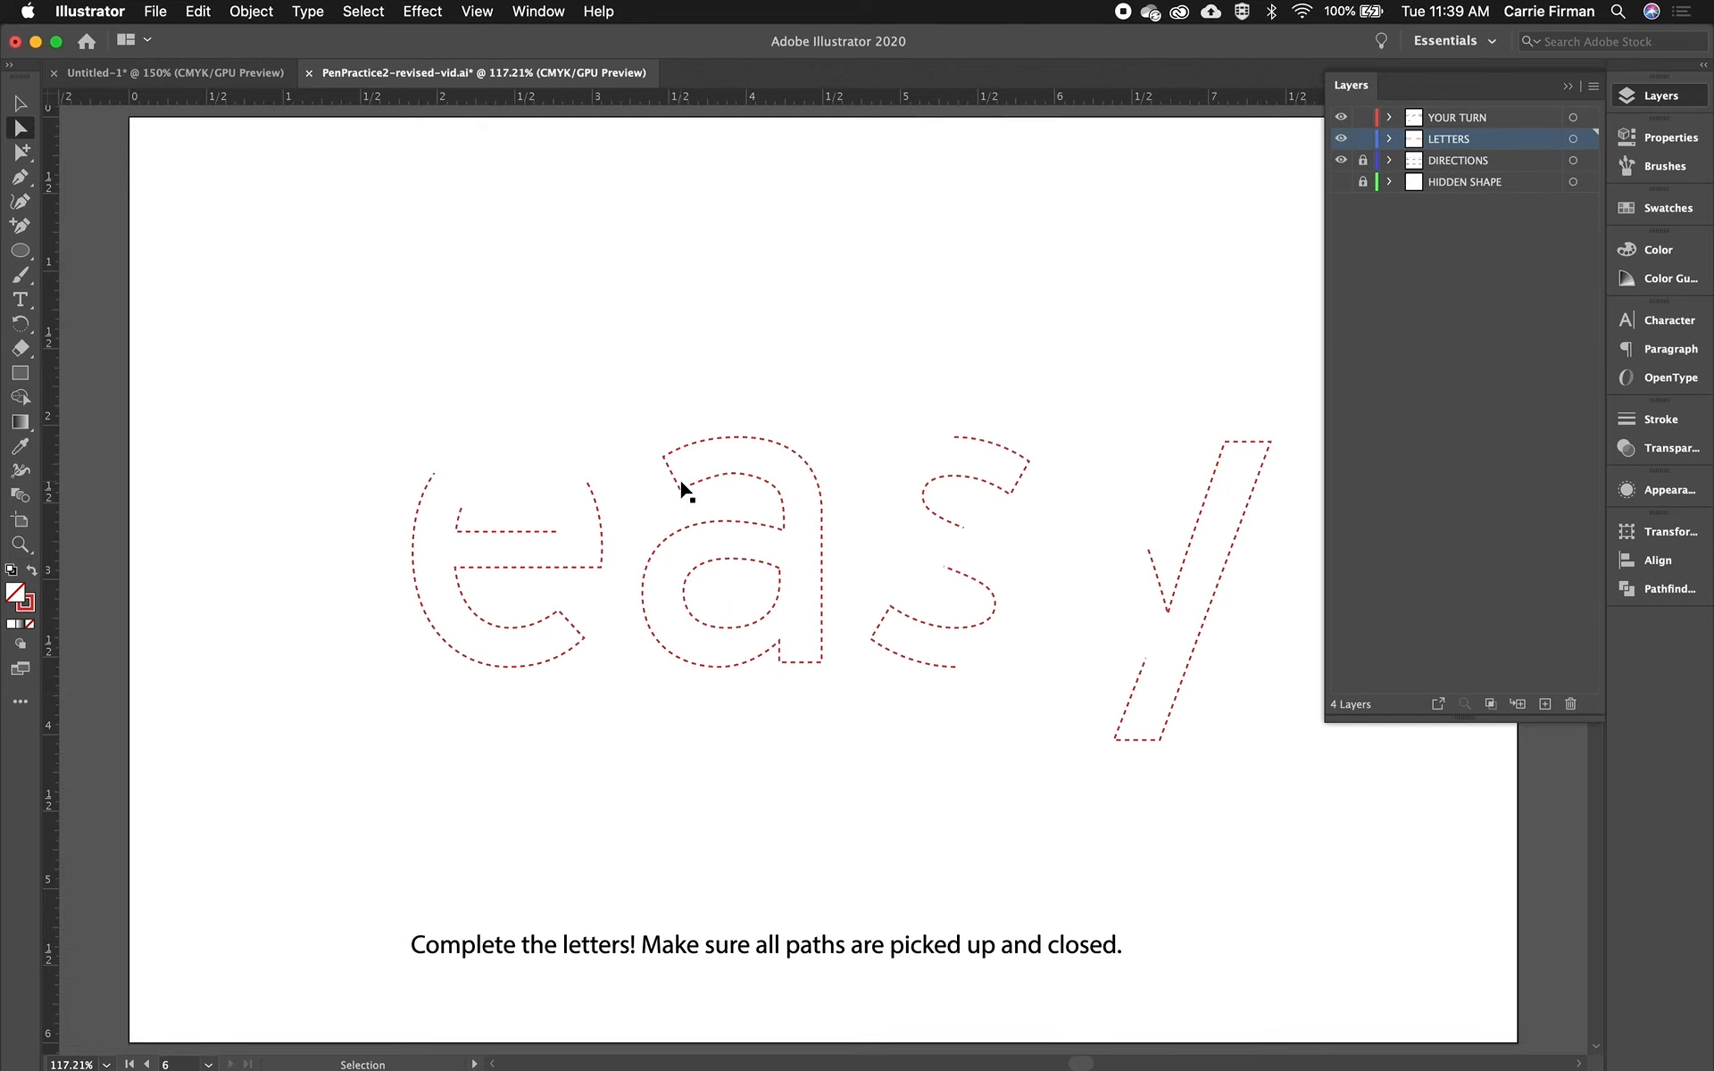
key("super+minus")
key("super+minus")
key("super+minus")
key("super+minus")
left_click_drag(420, 388, 786, 563)
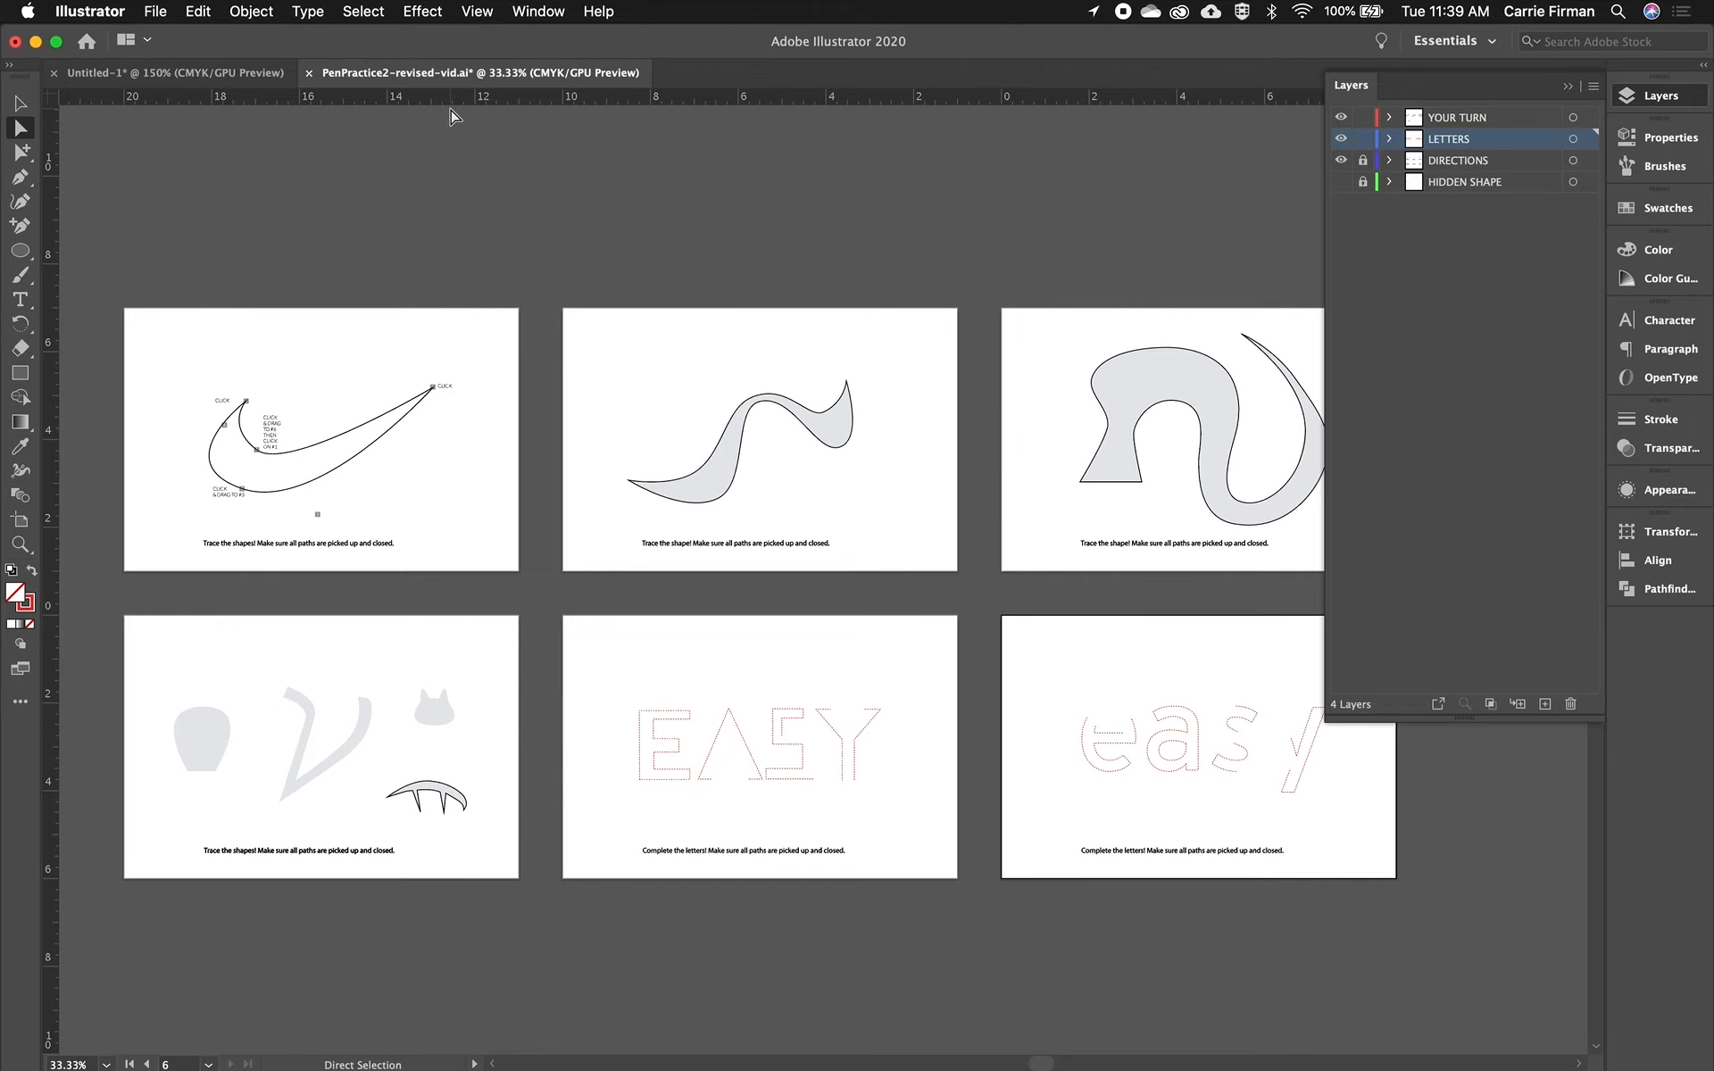
mouse_move(1091, 1063)
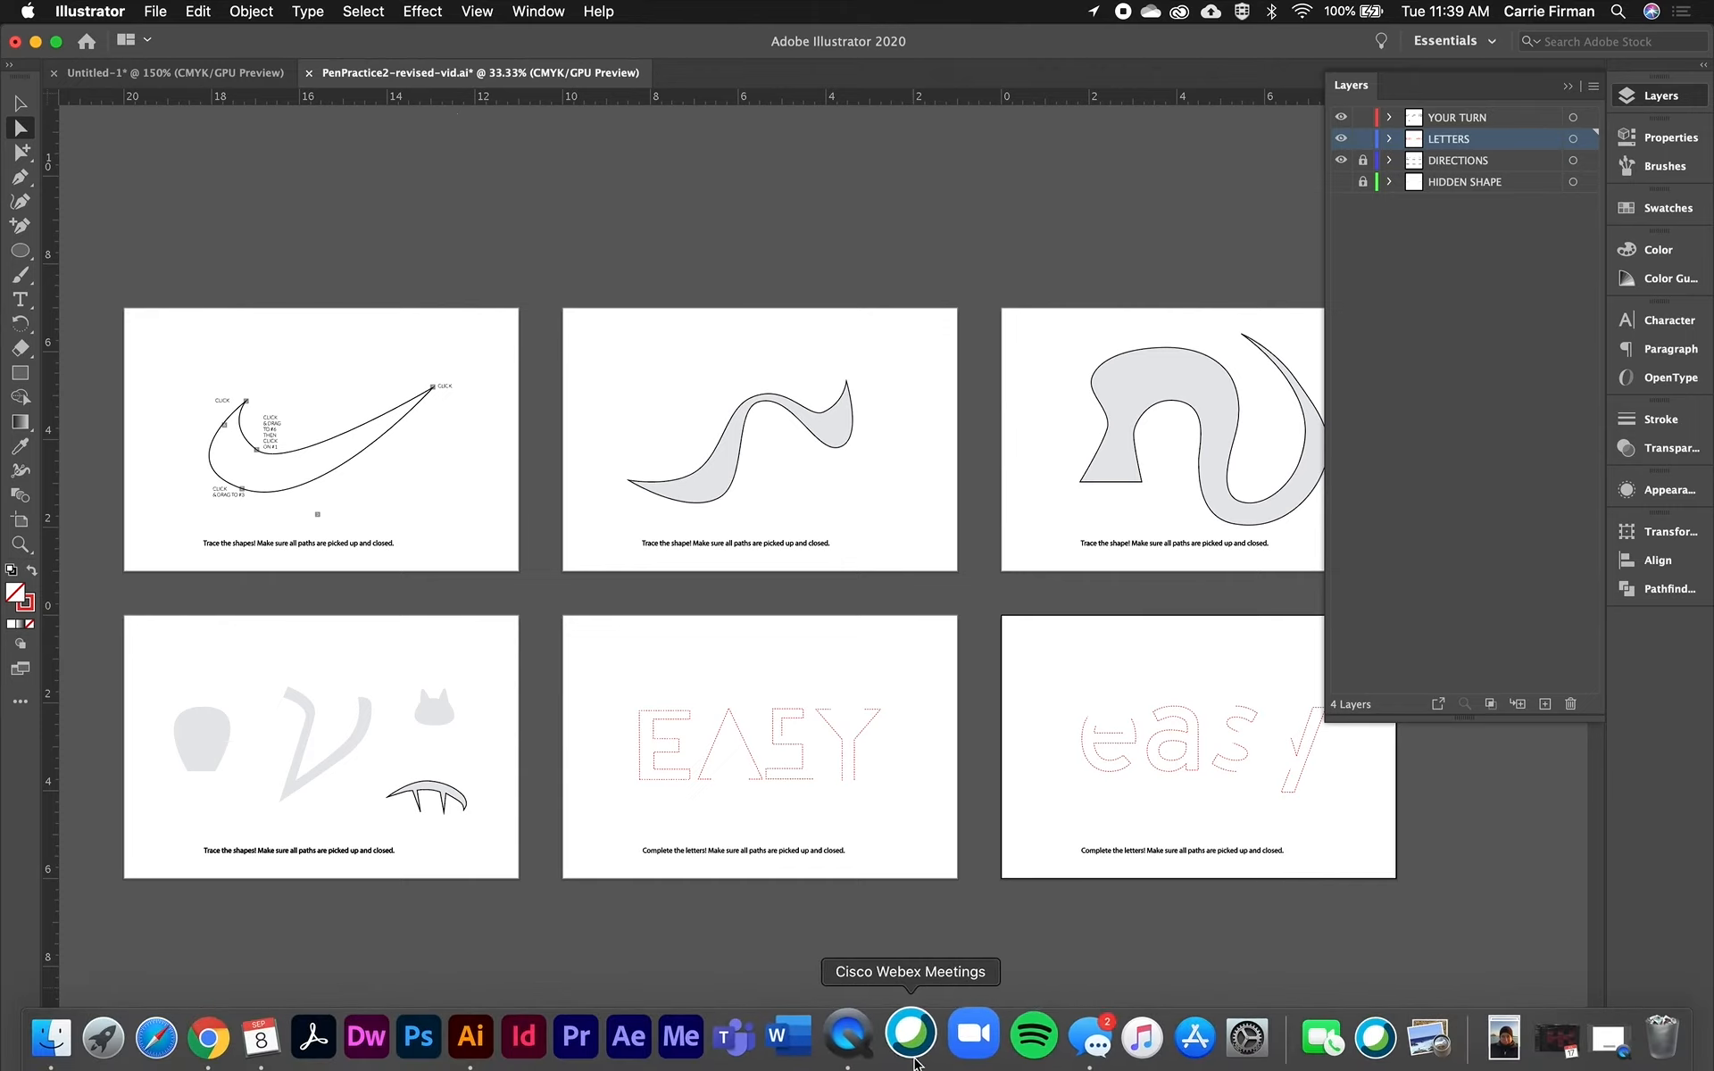